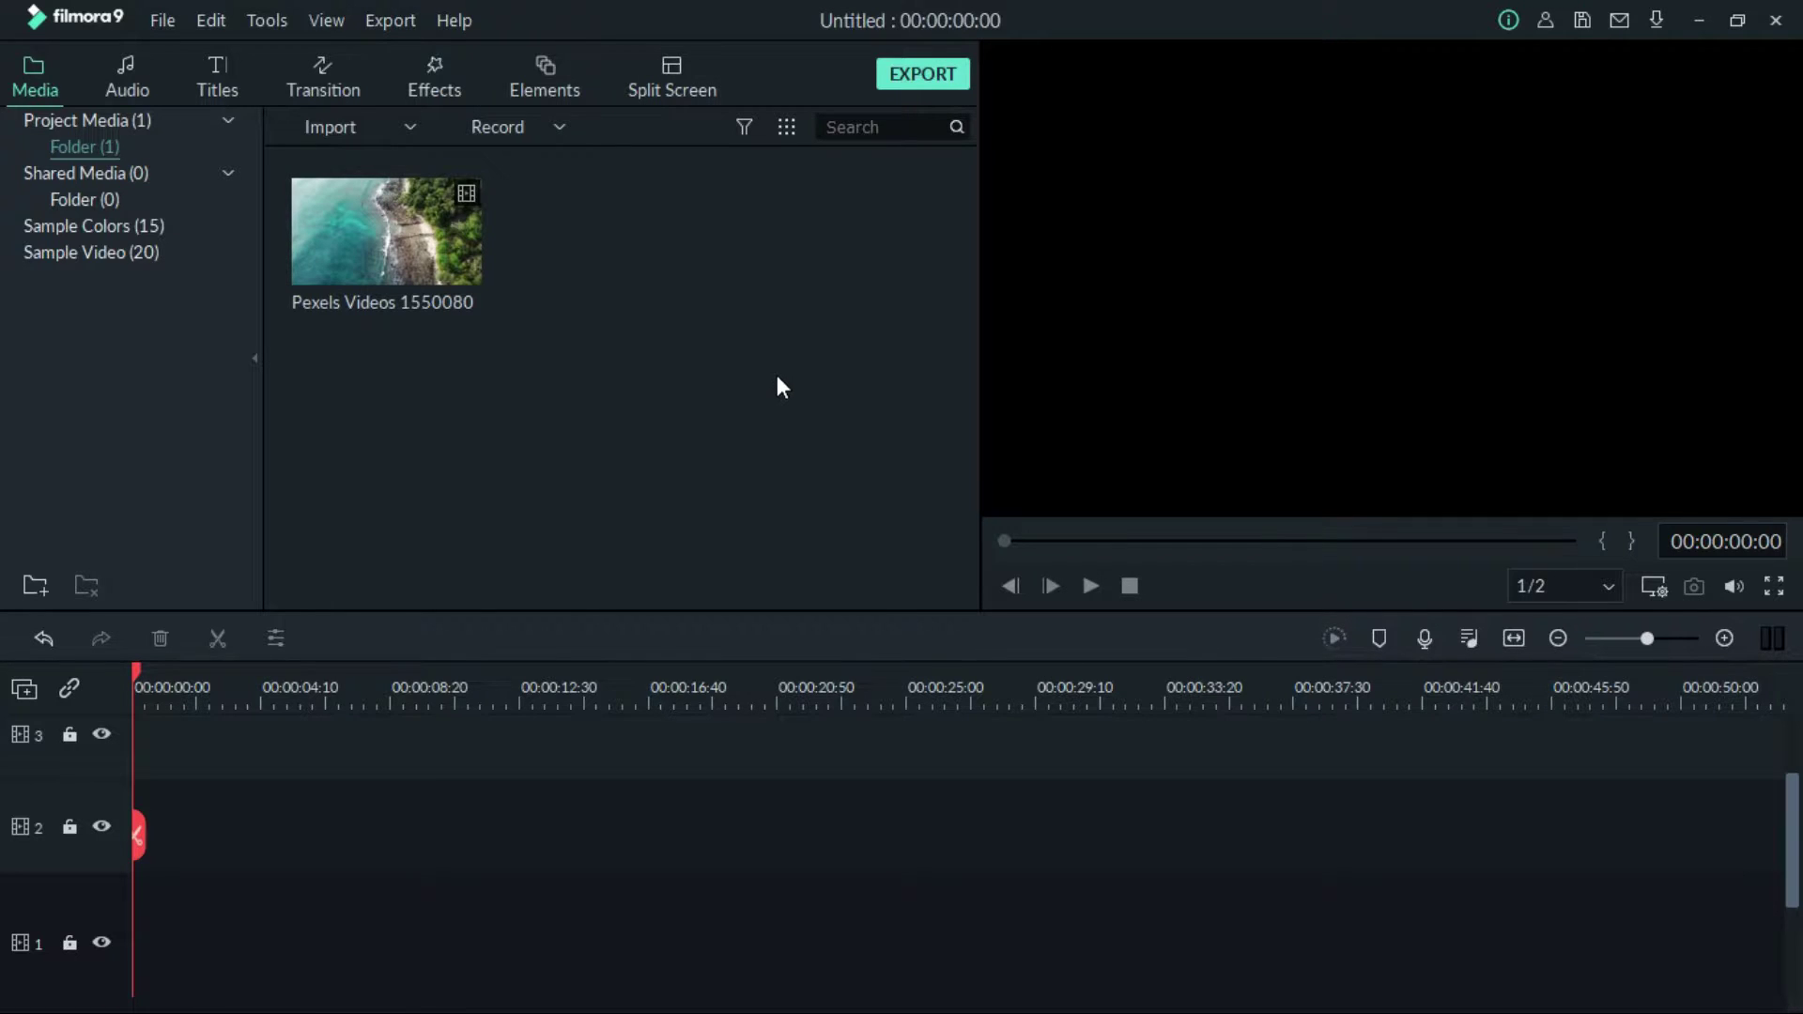
Step: Show the Sample Colors library of solid colour clips in the Media tab
{"action": "left_click", "coordinate": [88, 225]}
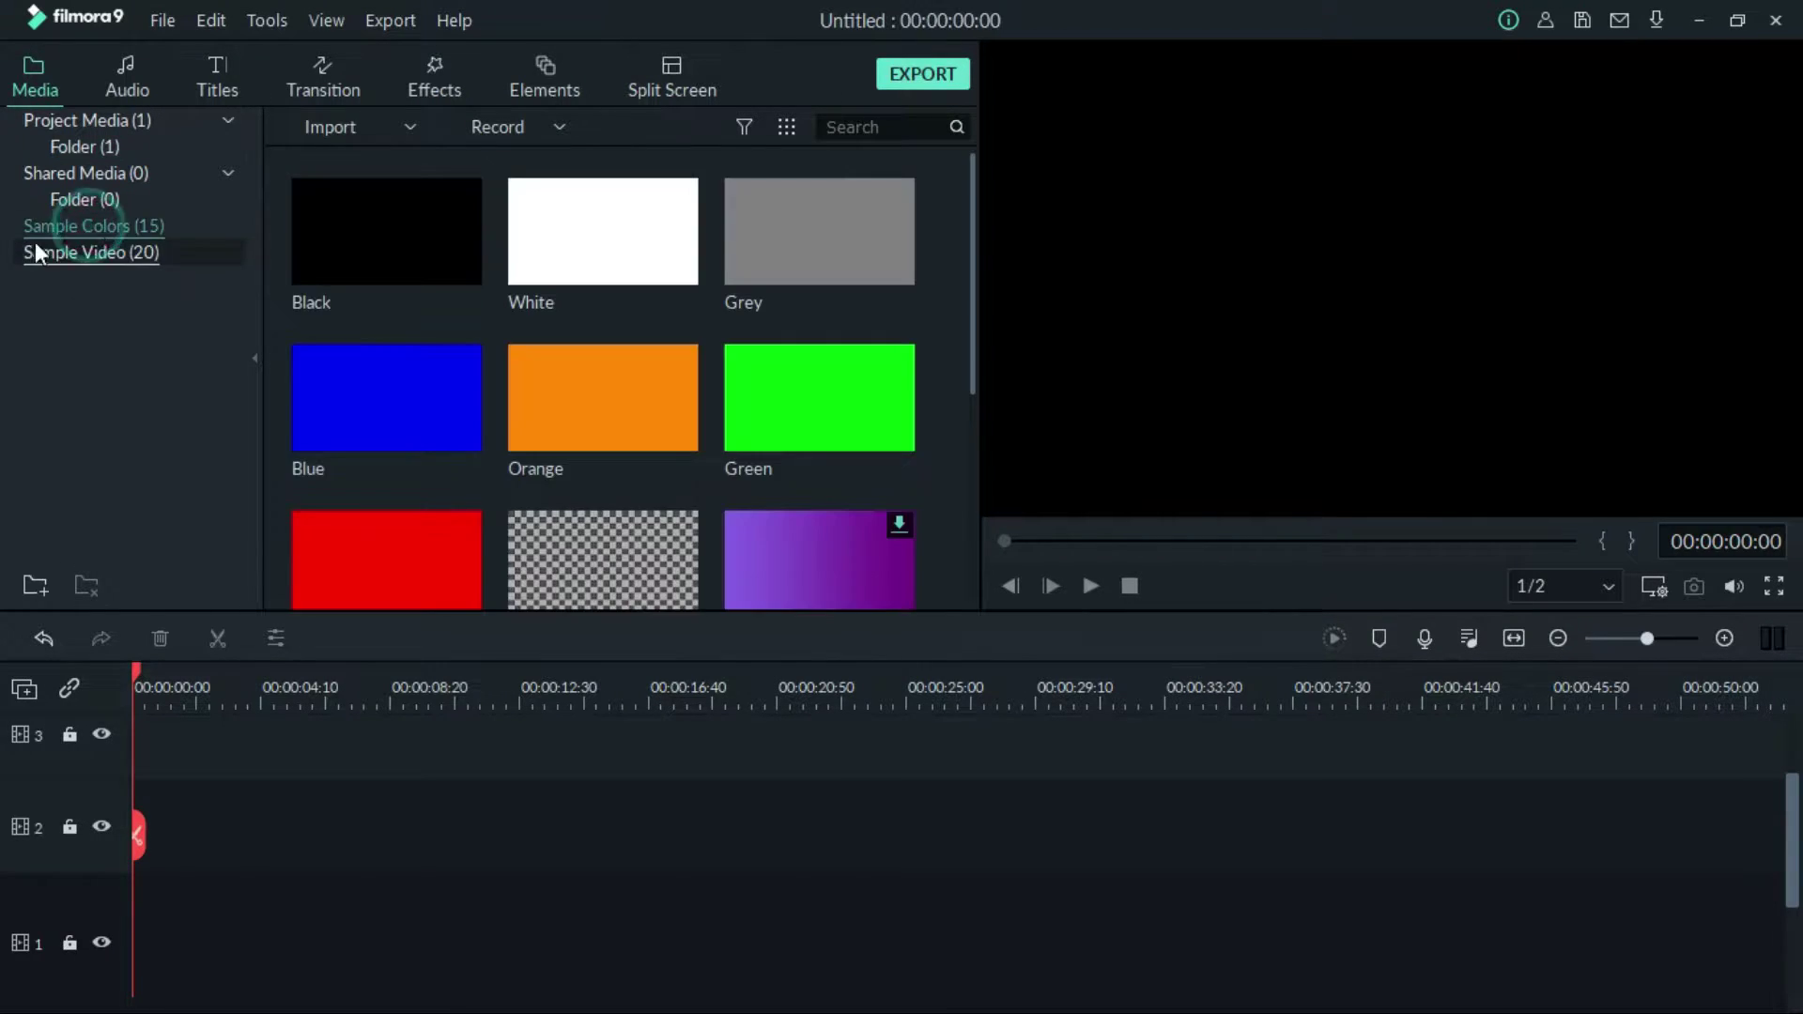
Step: Add the Black colour clip to track 1 and place the Default Title on track 2 above it
{"action": "left_click", "coordinate": [419, 265]}
{"action": "left_click", "coordinate": [386, 230]}
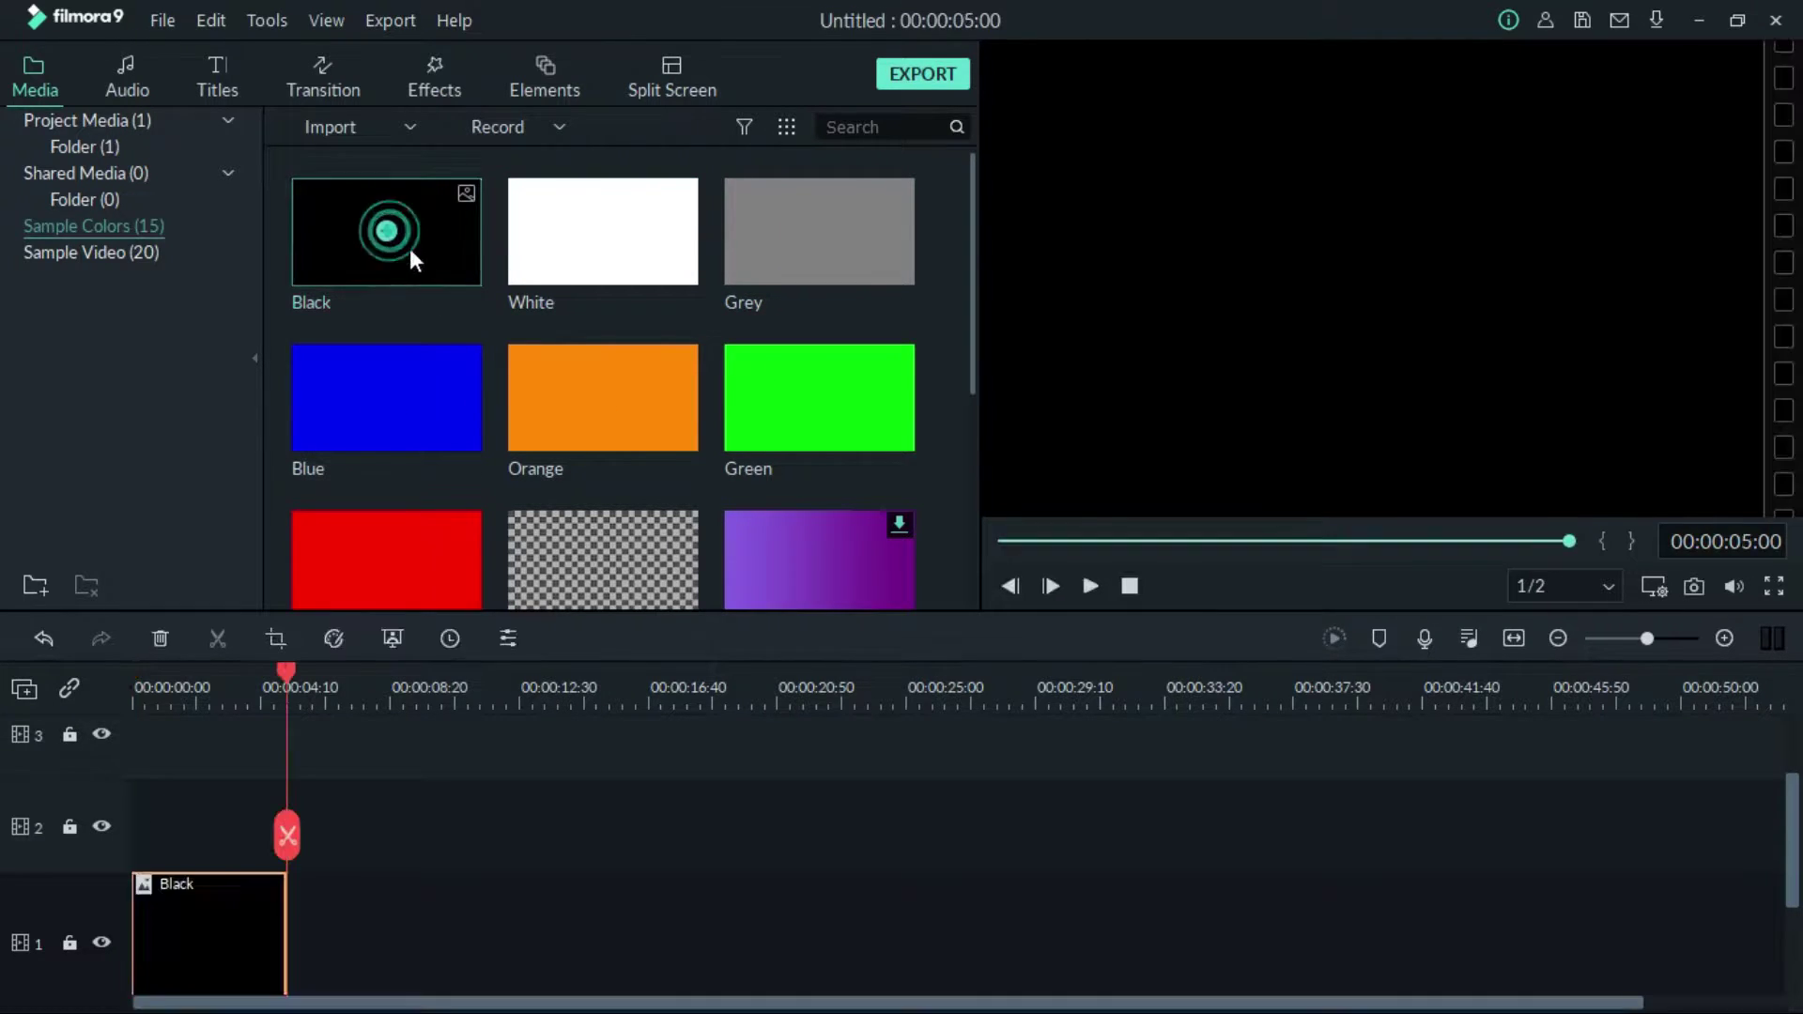
{"action": "scroll", "coordinate": [498, 827], "scroll_direction": "down", "scroll_amount": 1}
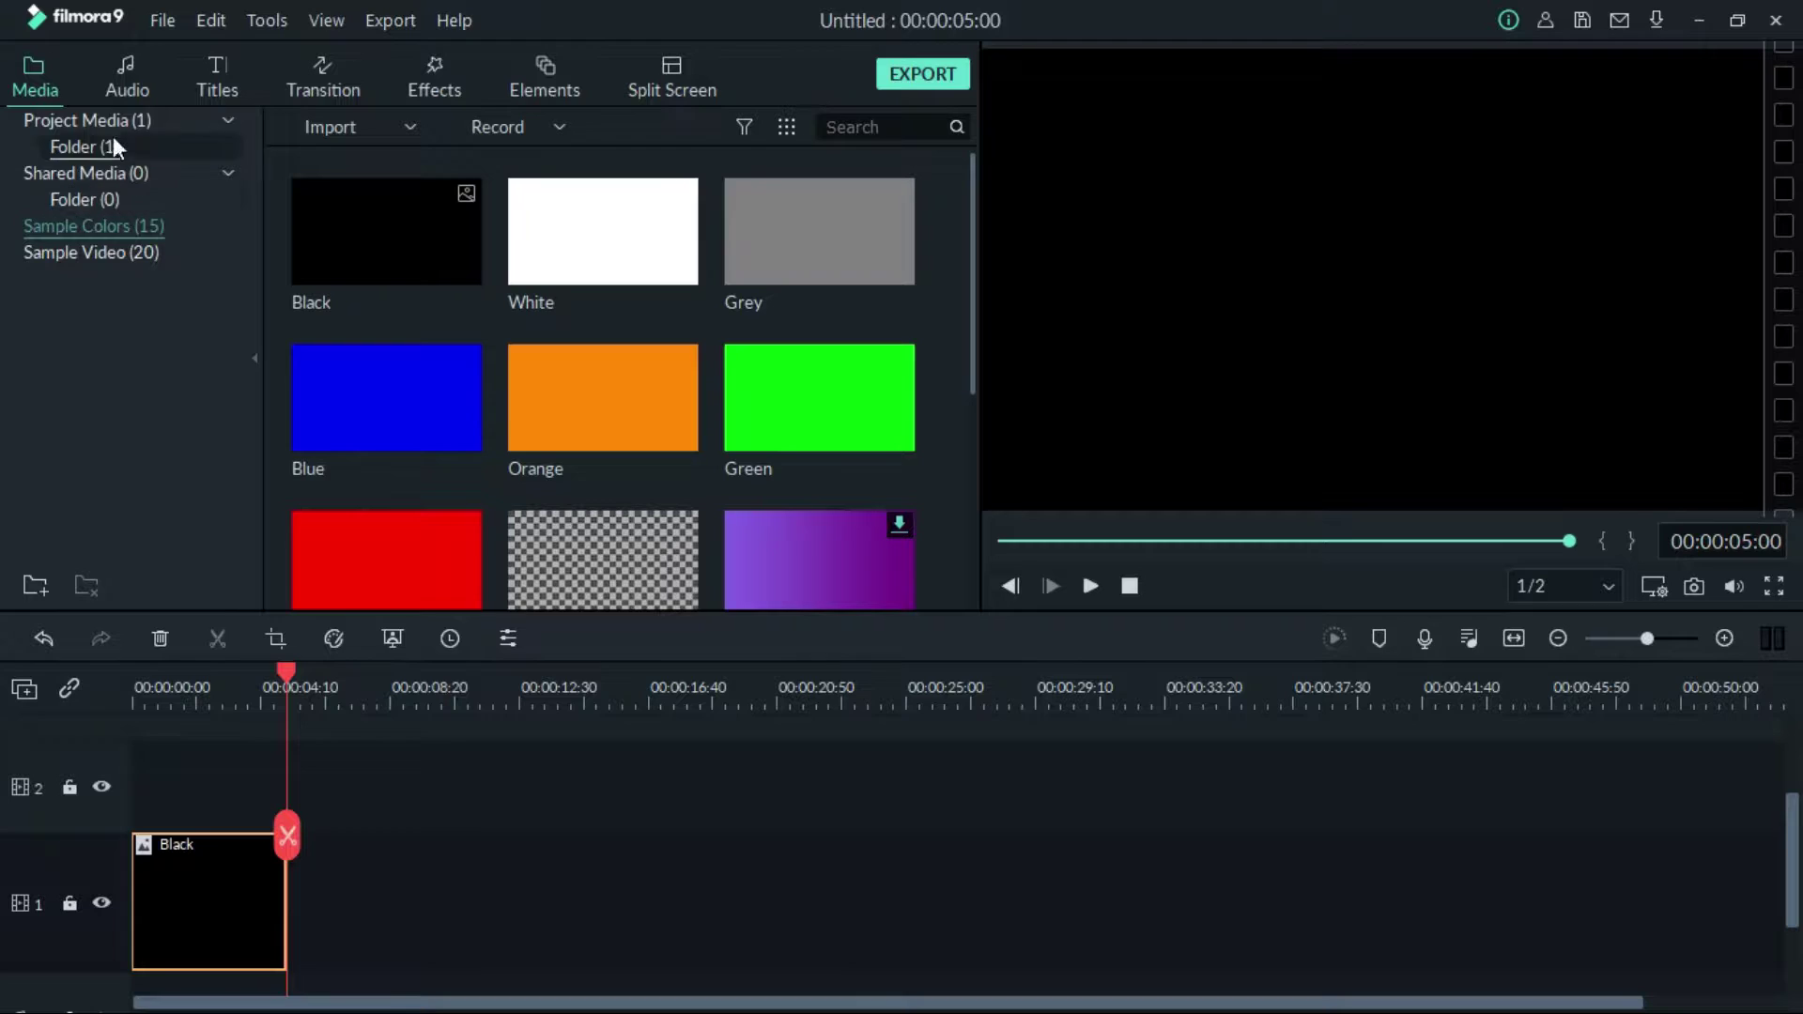
{"action": "left_click", "coordinate": [214, 77]}
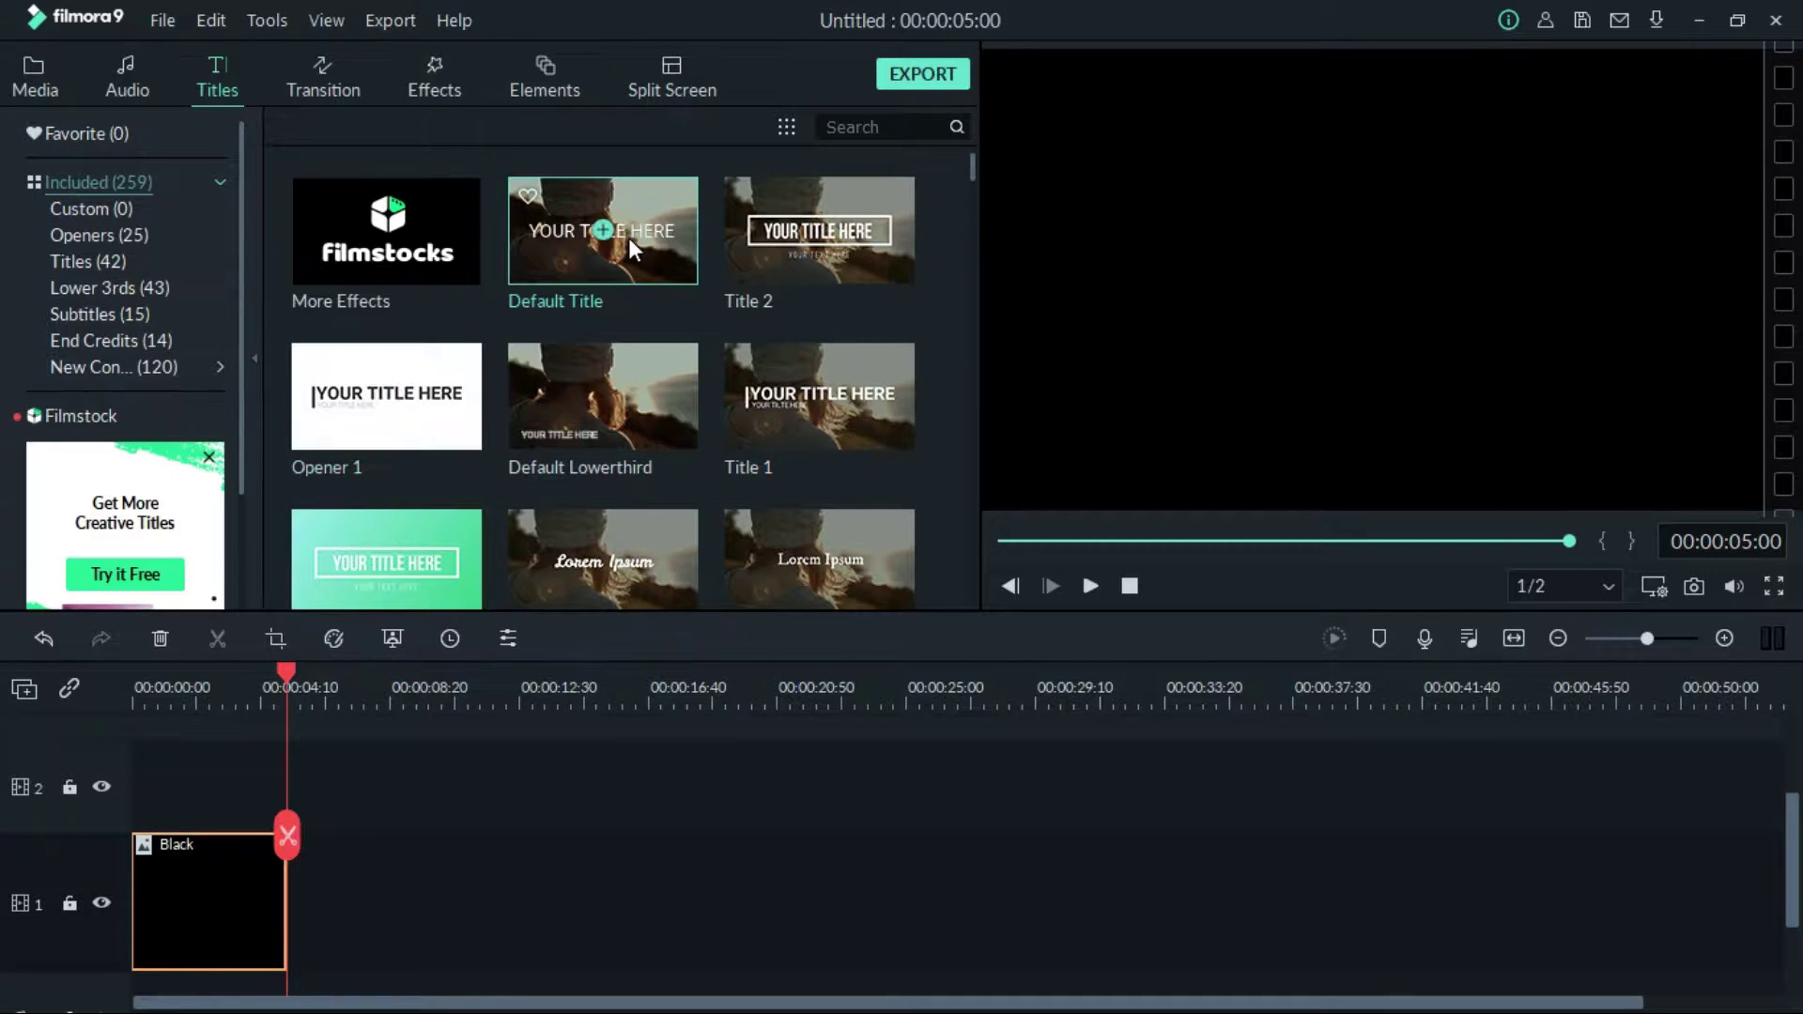
{"action": "left_click_drag", "start_coordinate": [638, 233], "coordinate": [139, 794]}
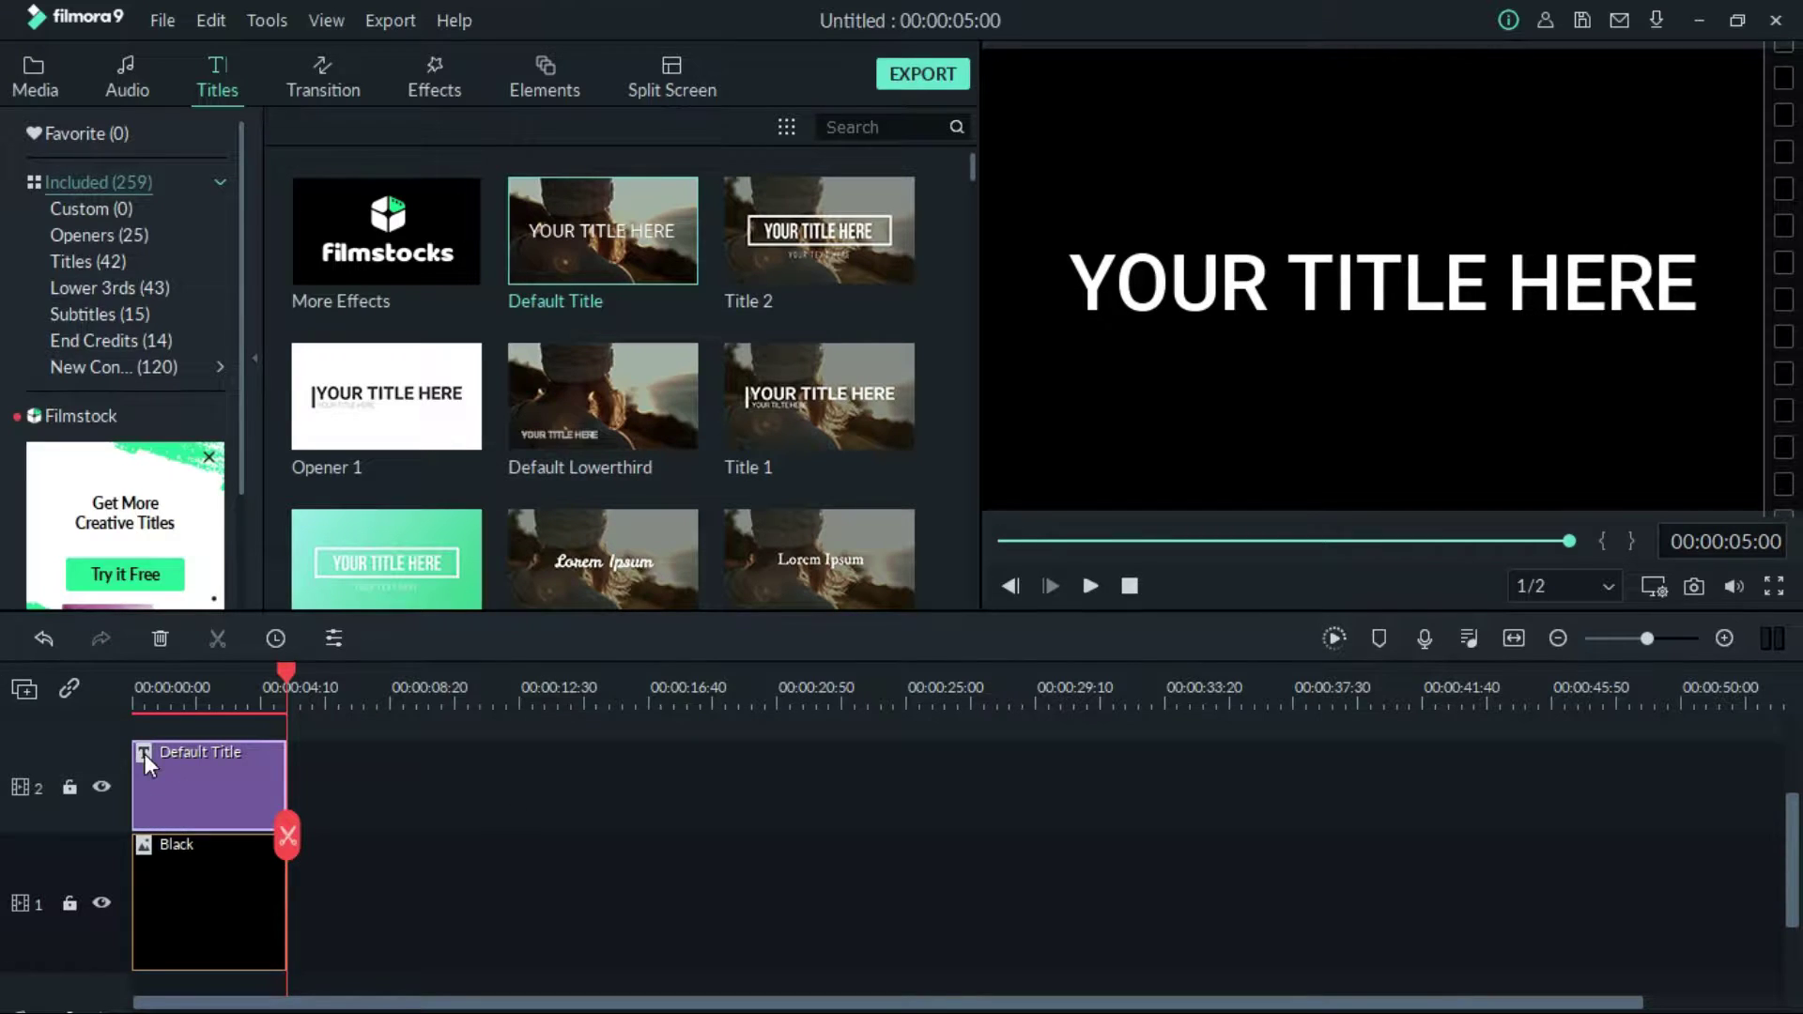
Step: In the Advanced Text Edit window, replace 'YOUR TITLE HERE' with 'WELCOME'
{"action": "double_click", "coordinate": [191, 774]}
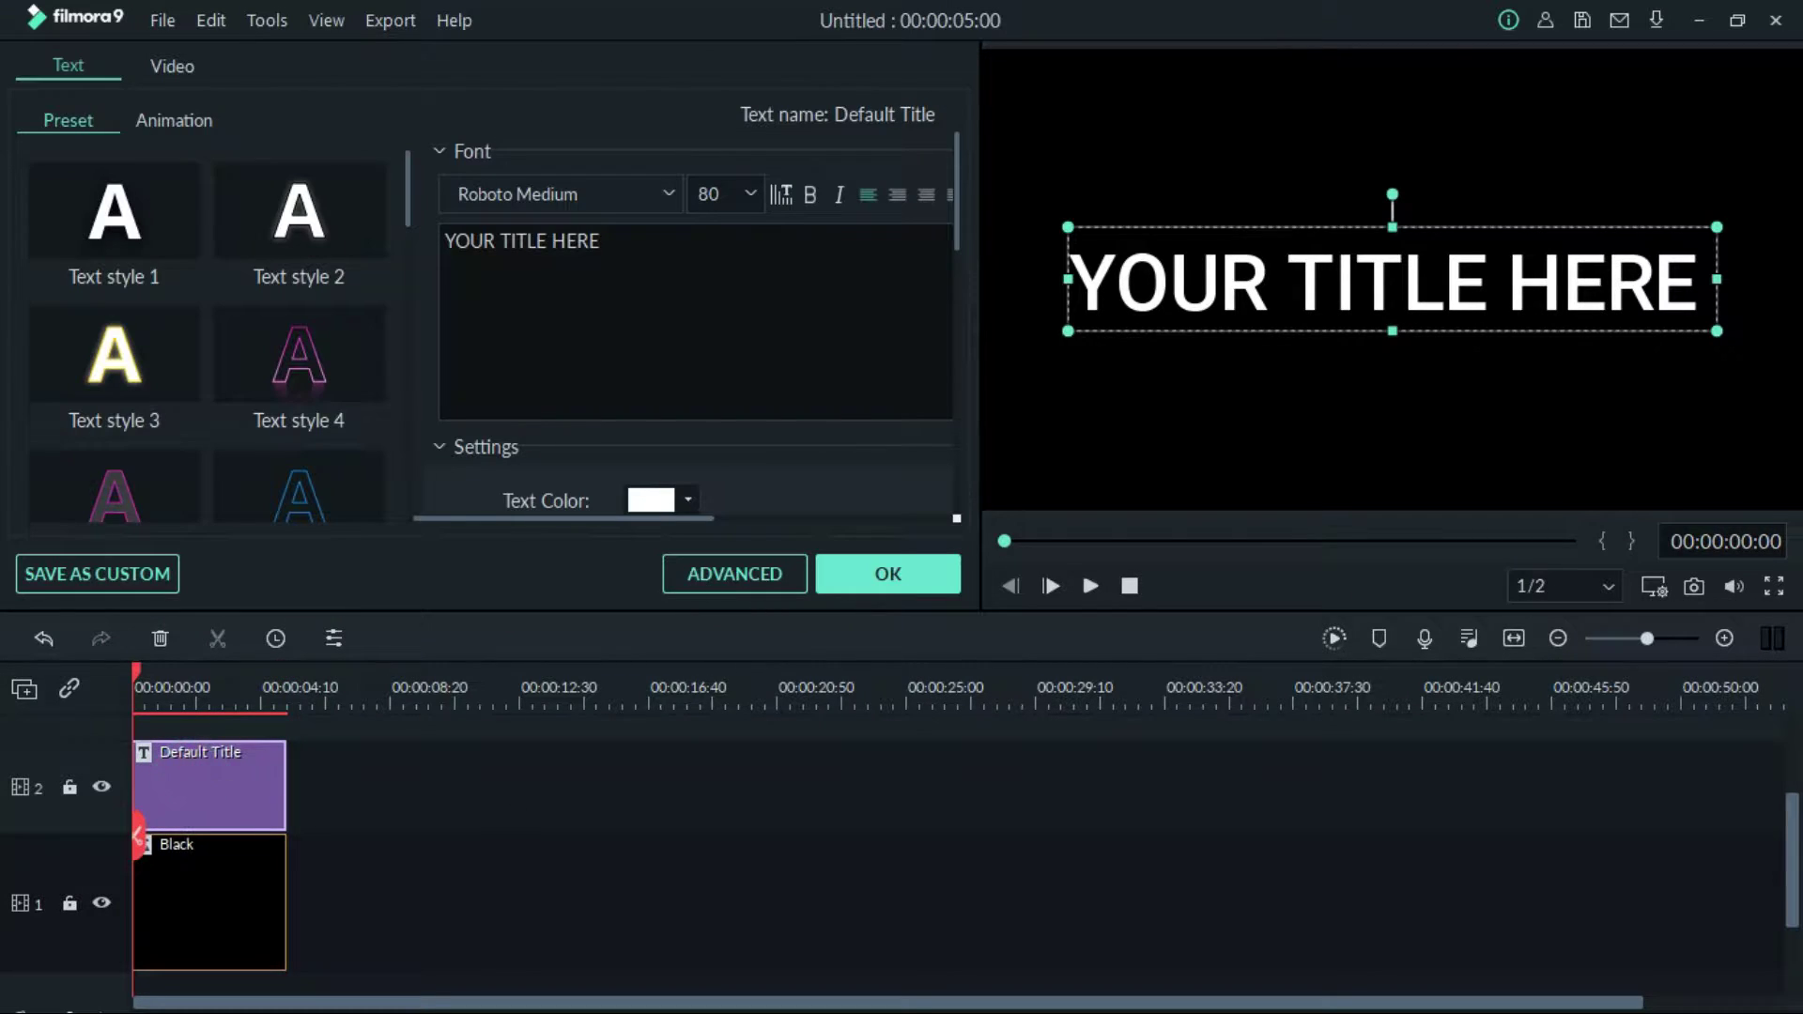
{"action": "left_click_drag", "start_coordinate": [666, 246], "coordinate": [449, 242]}
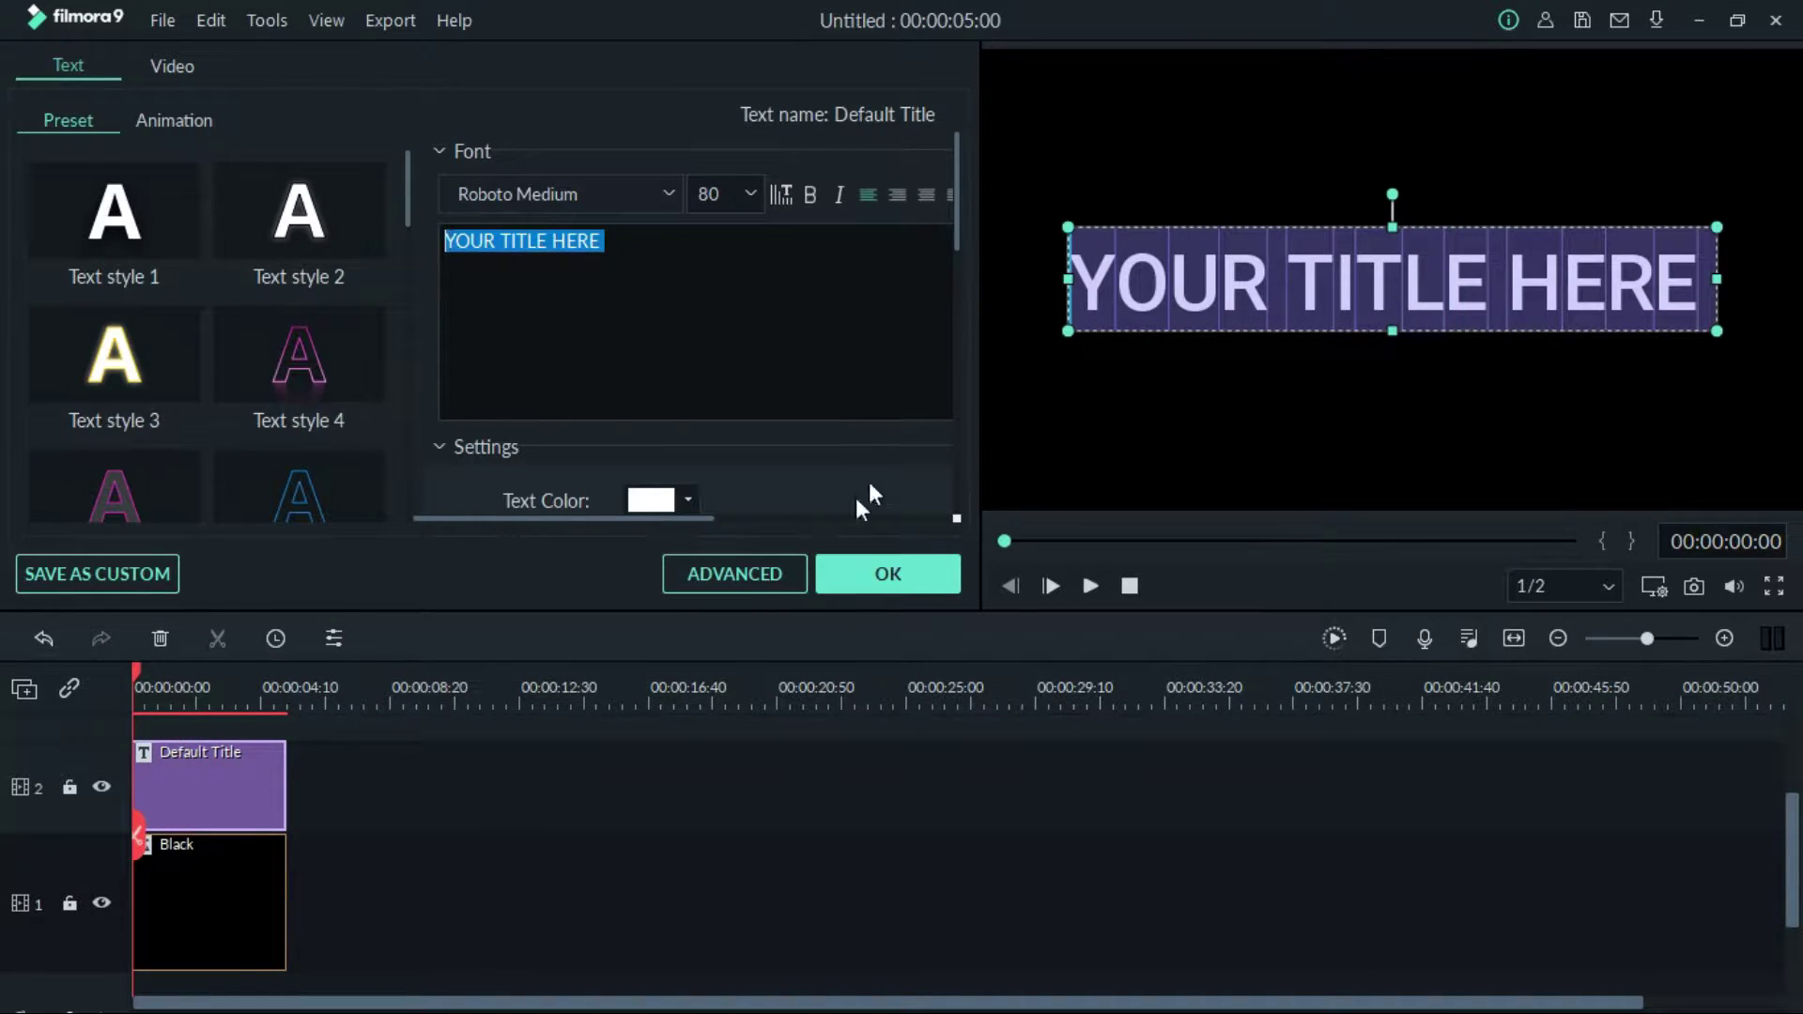
{"action": "left_click", "coordinate": [751, 583]}
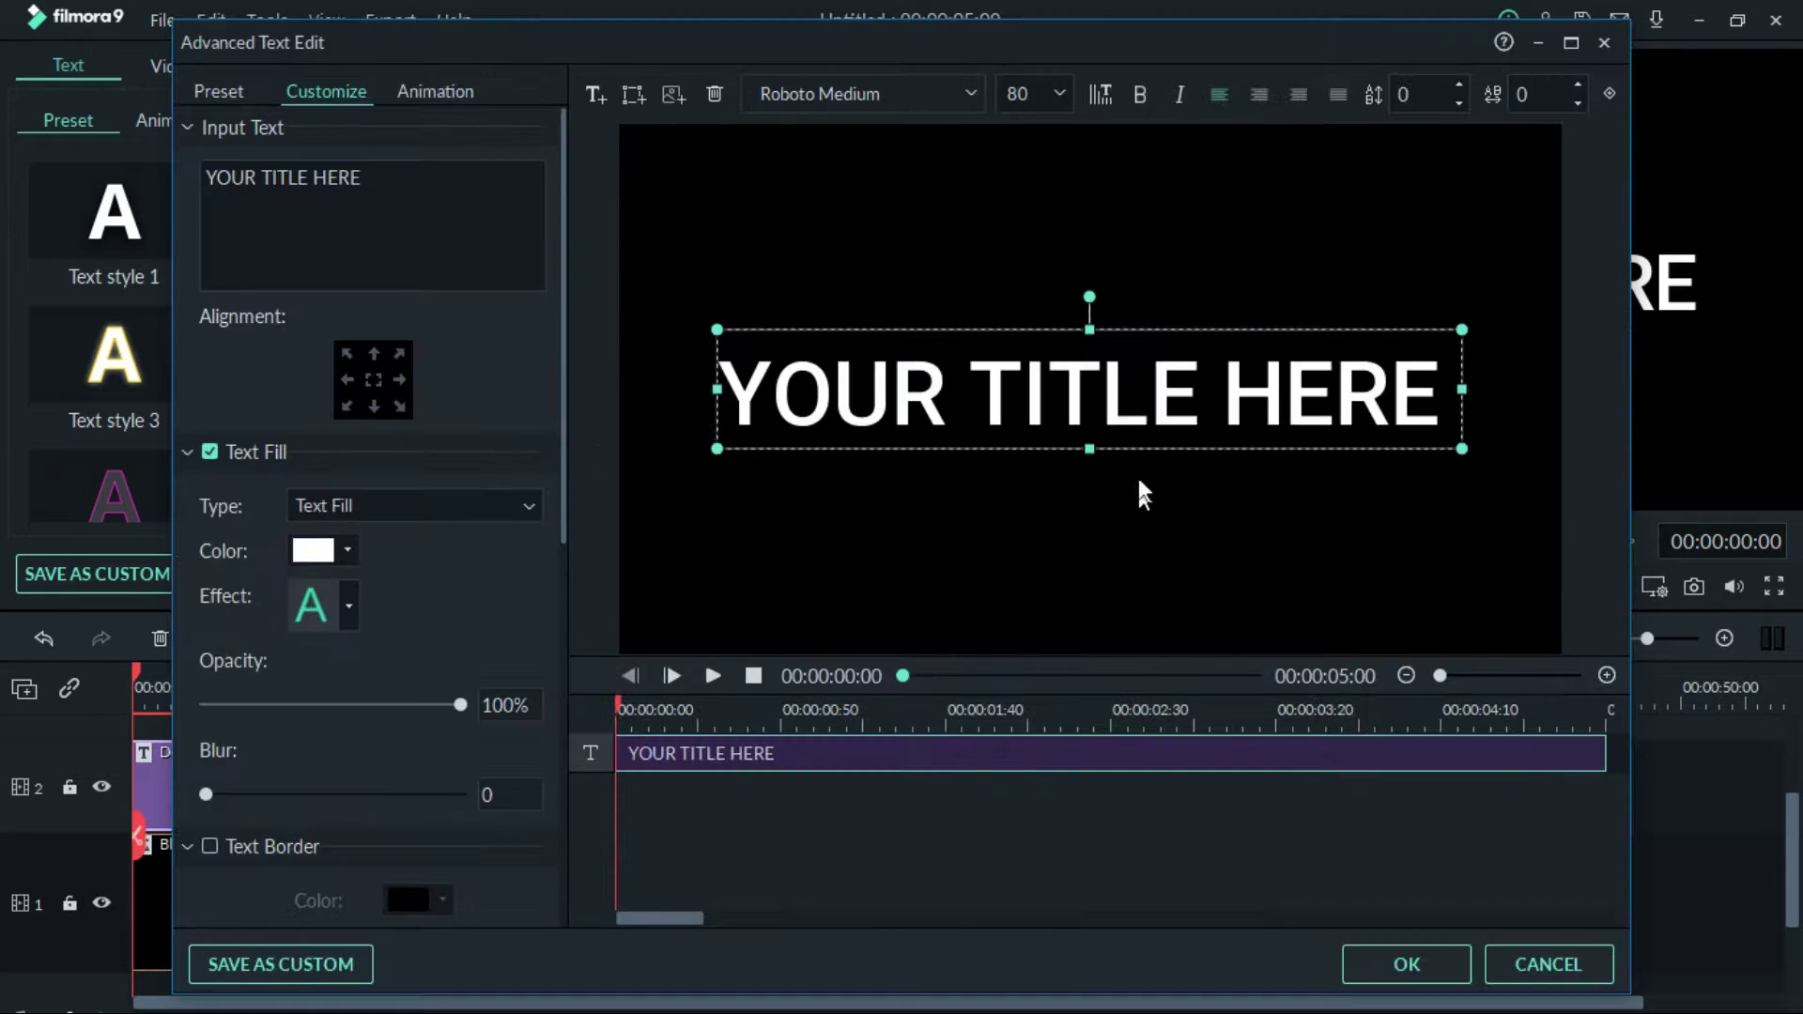
{"action": "double_click", "coordinate": [1154, 407]}
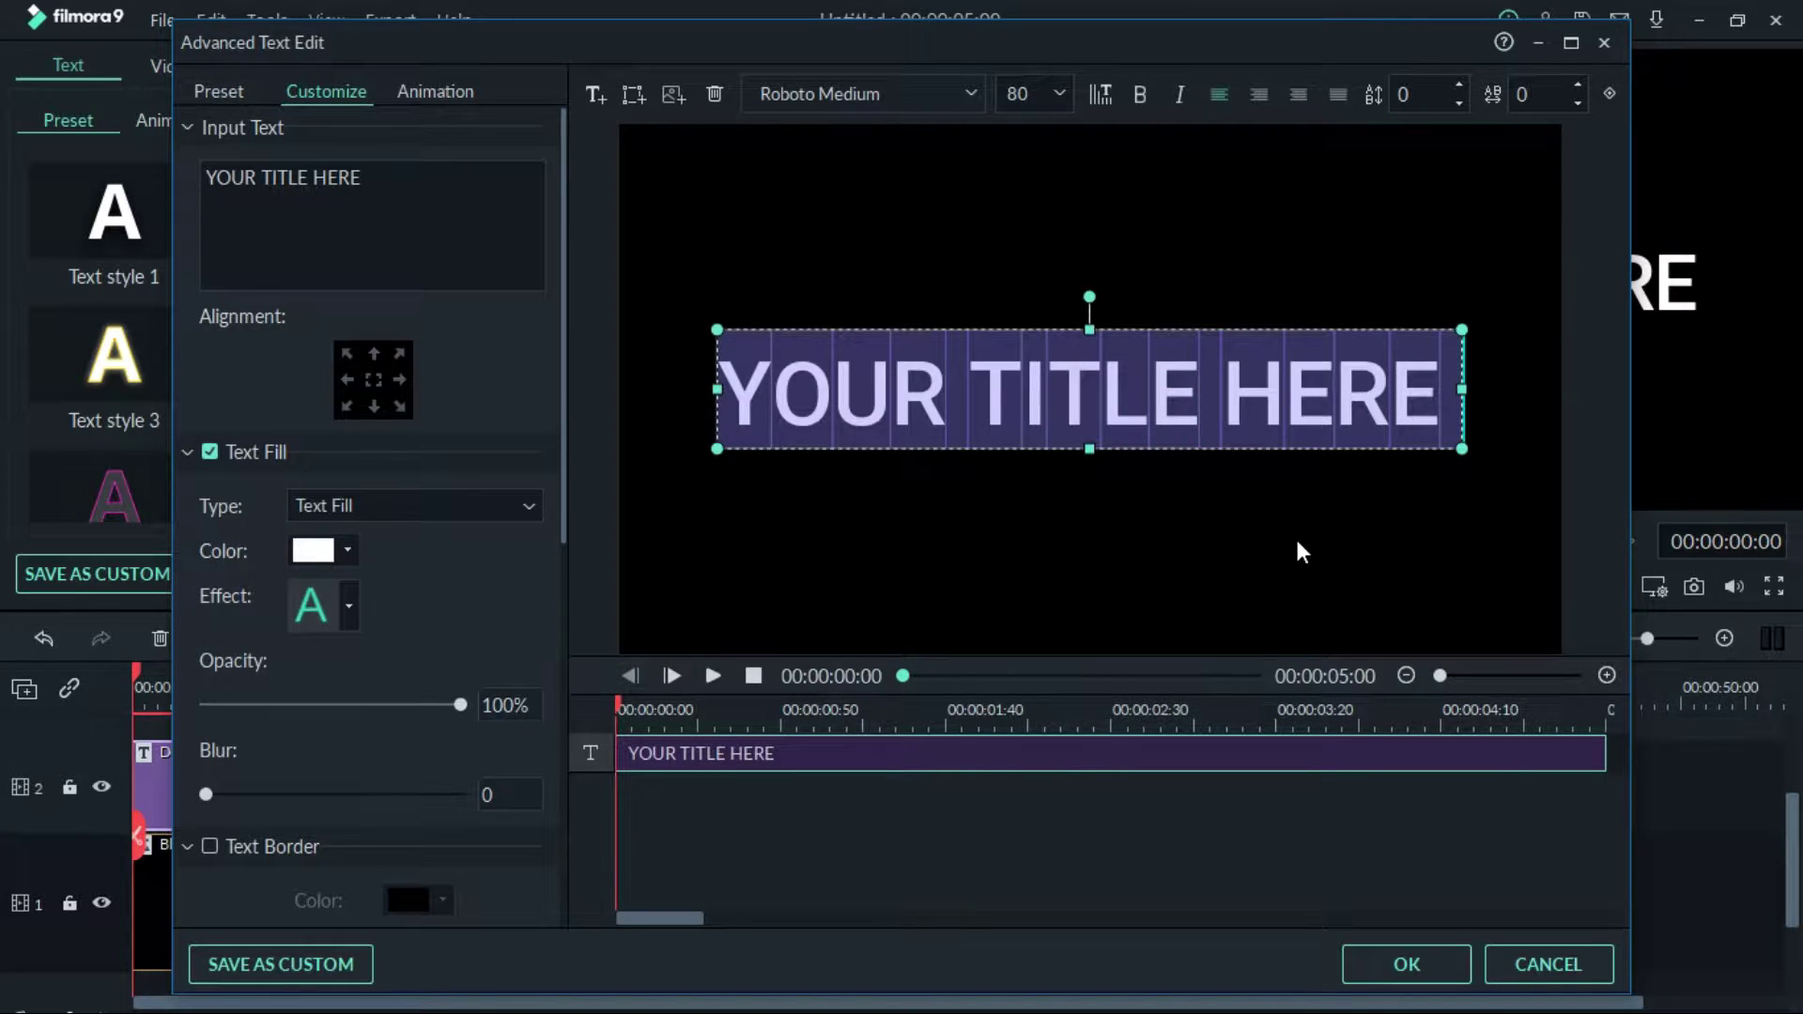
{"action": "type", "text": "WEL"}
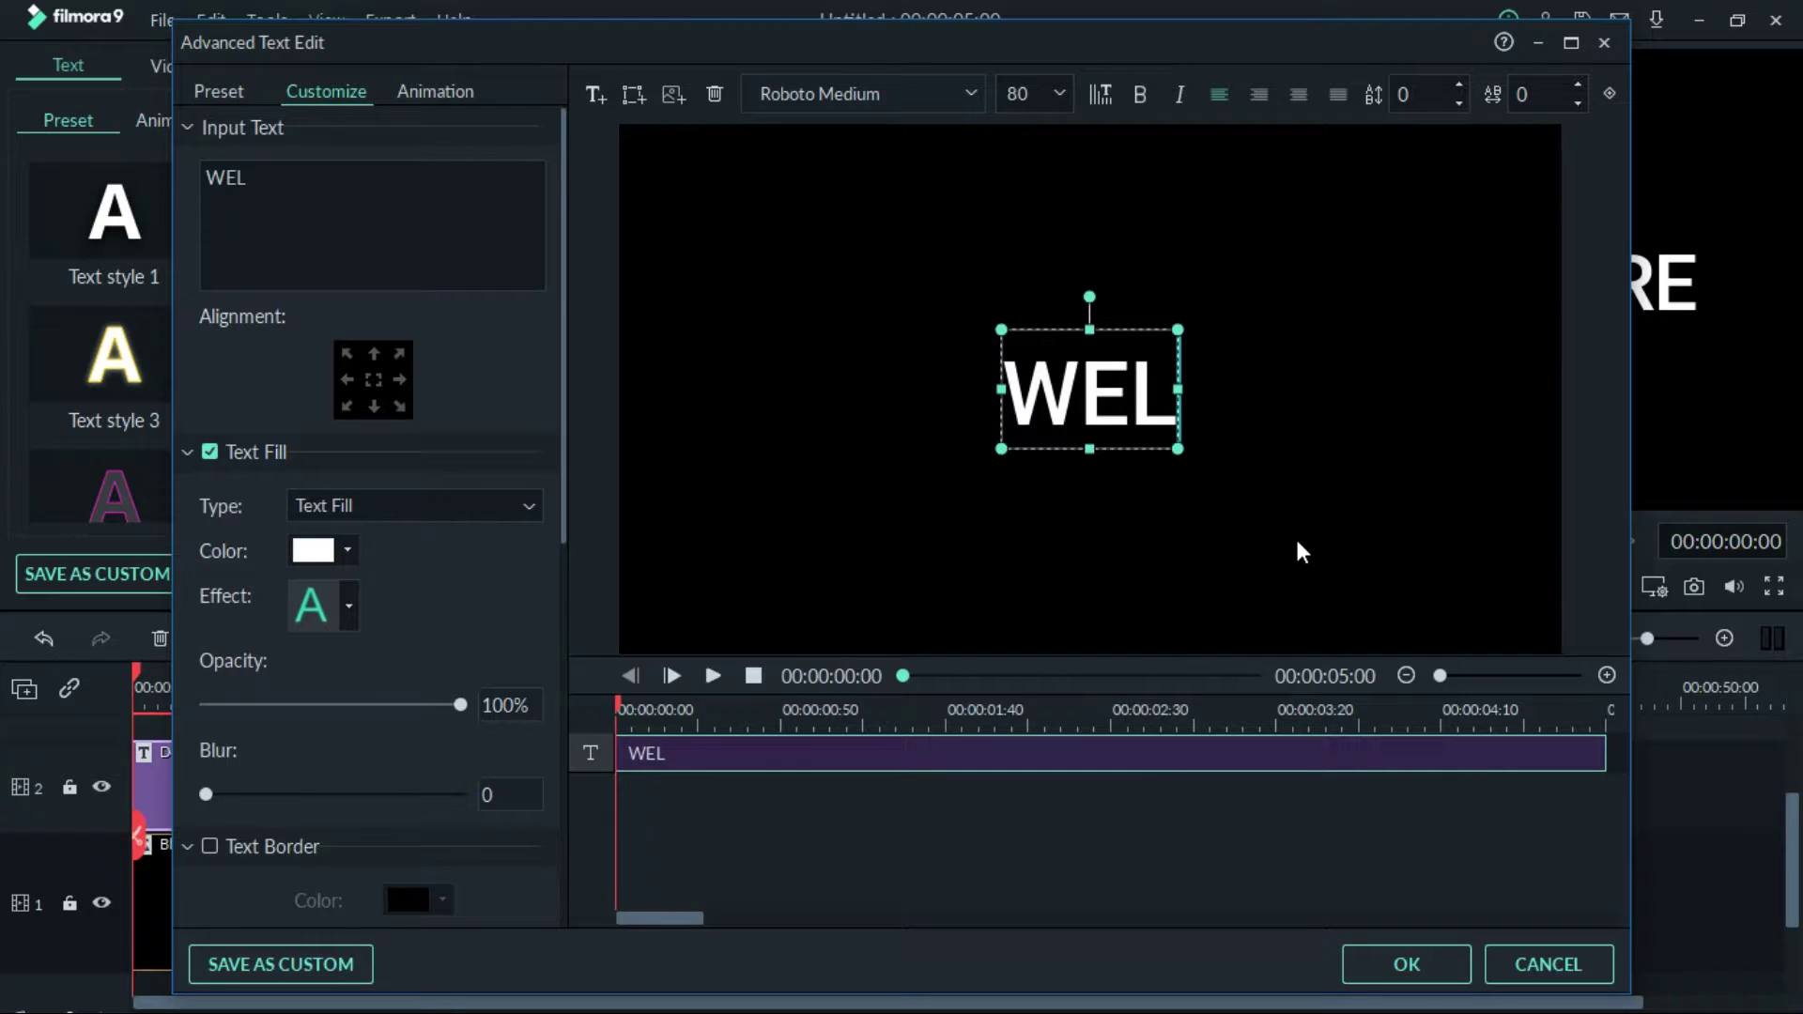
{"action": "type", "text": "COME"}
{"action": "key", "text": "ctrl+a"}
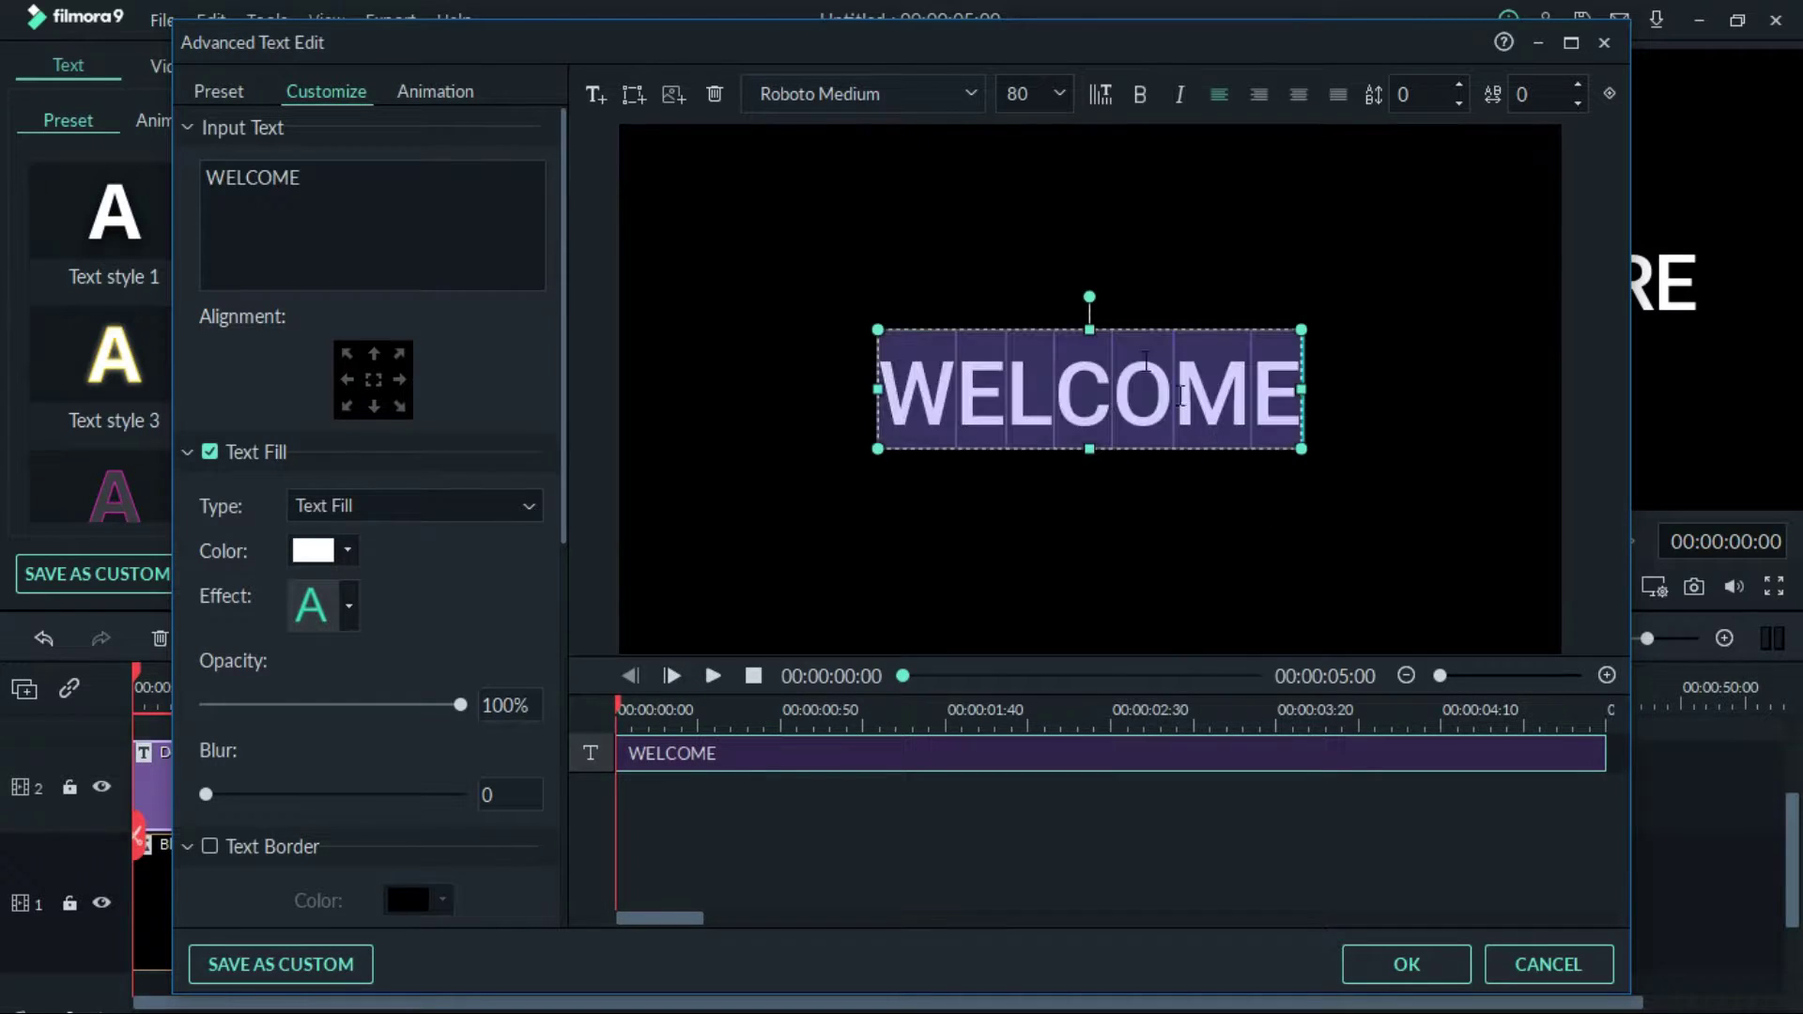
{"action": "left_click", "coordinate": [972, 95]}
{"action": "scroll", "coordinate": [993, 289], "scroll_direction": "up", "scroll_amount": 15}
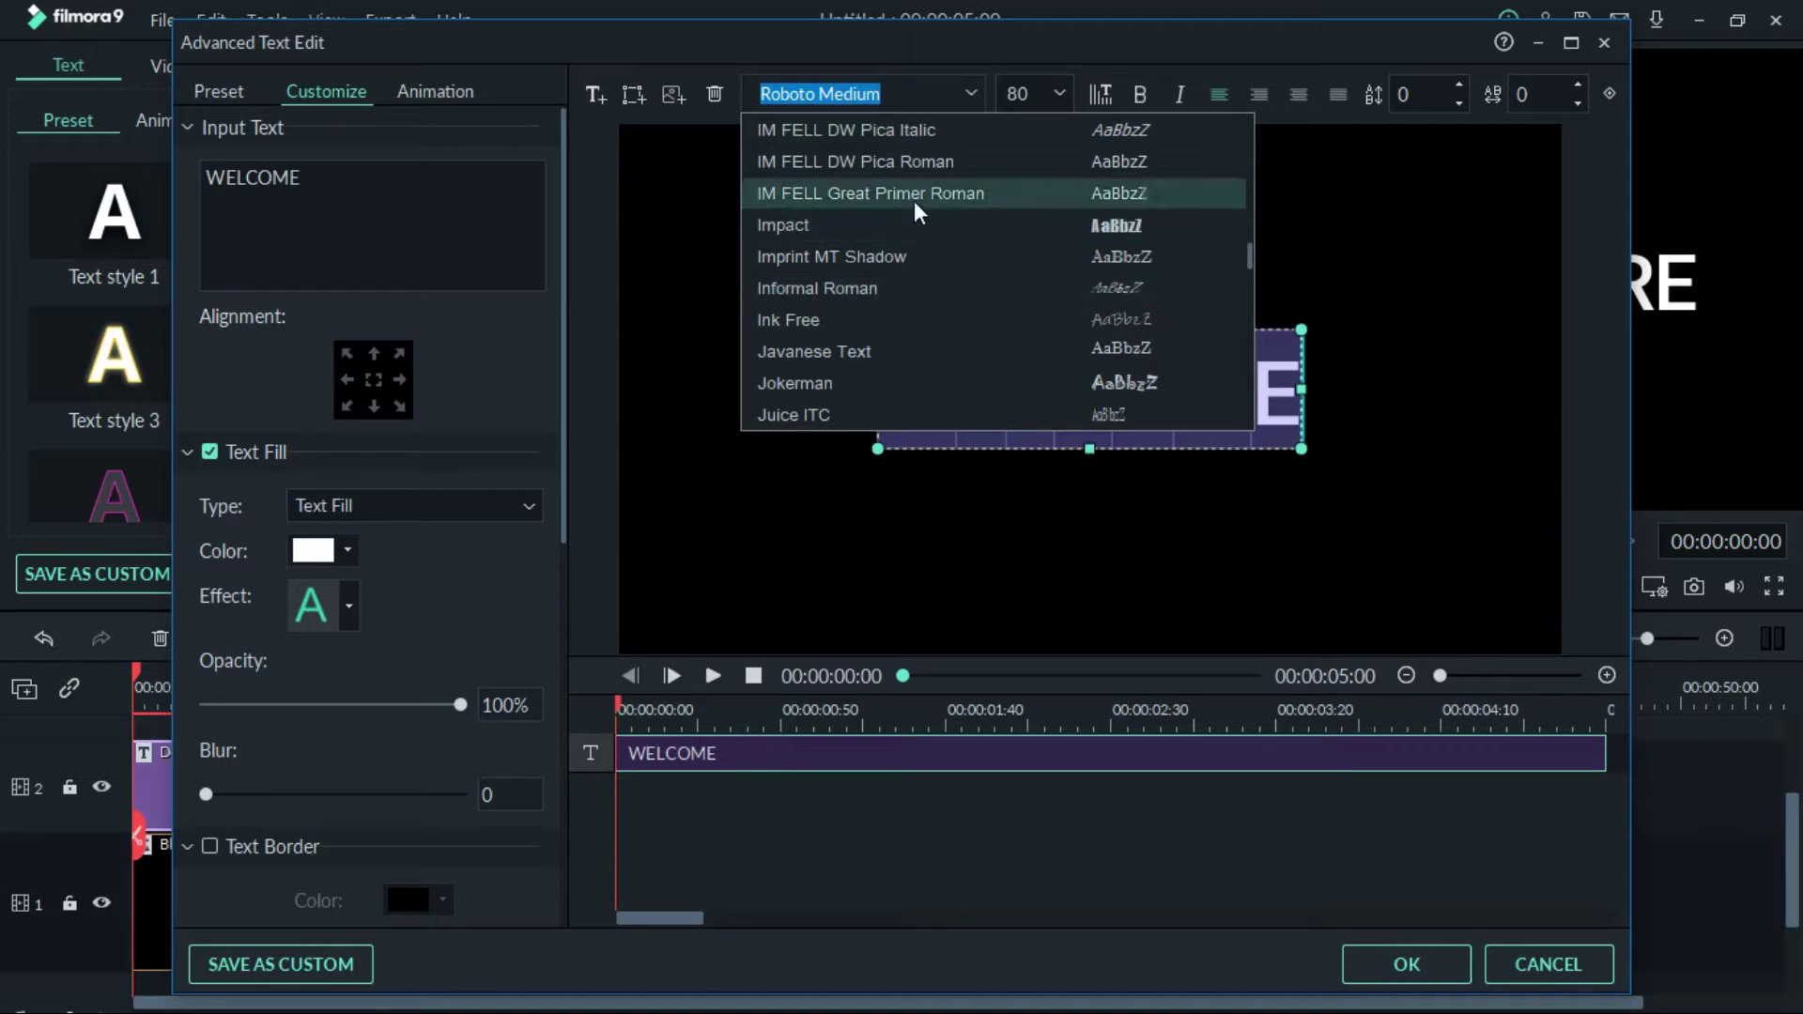
Step: Set WELCOME in bold Impact at font size 125
{"action": "left_click", "coordinate": [927, 223]}
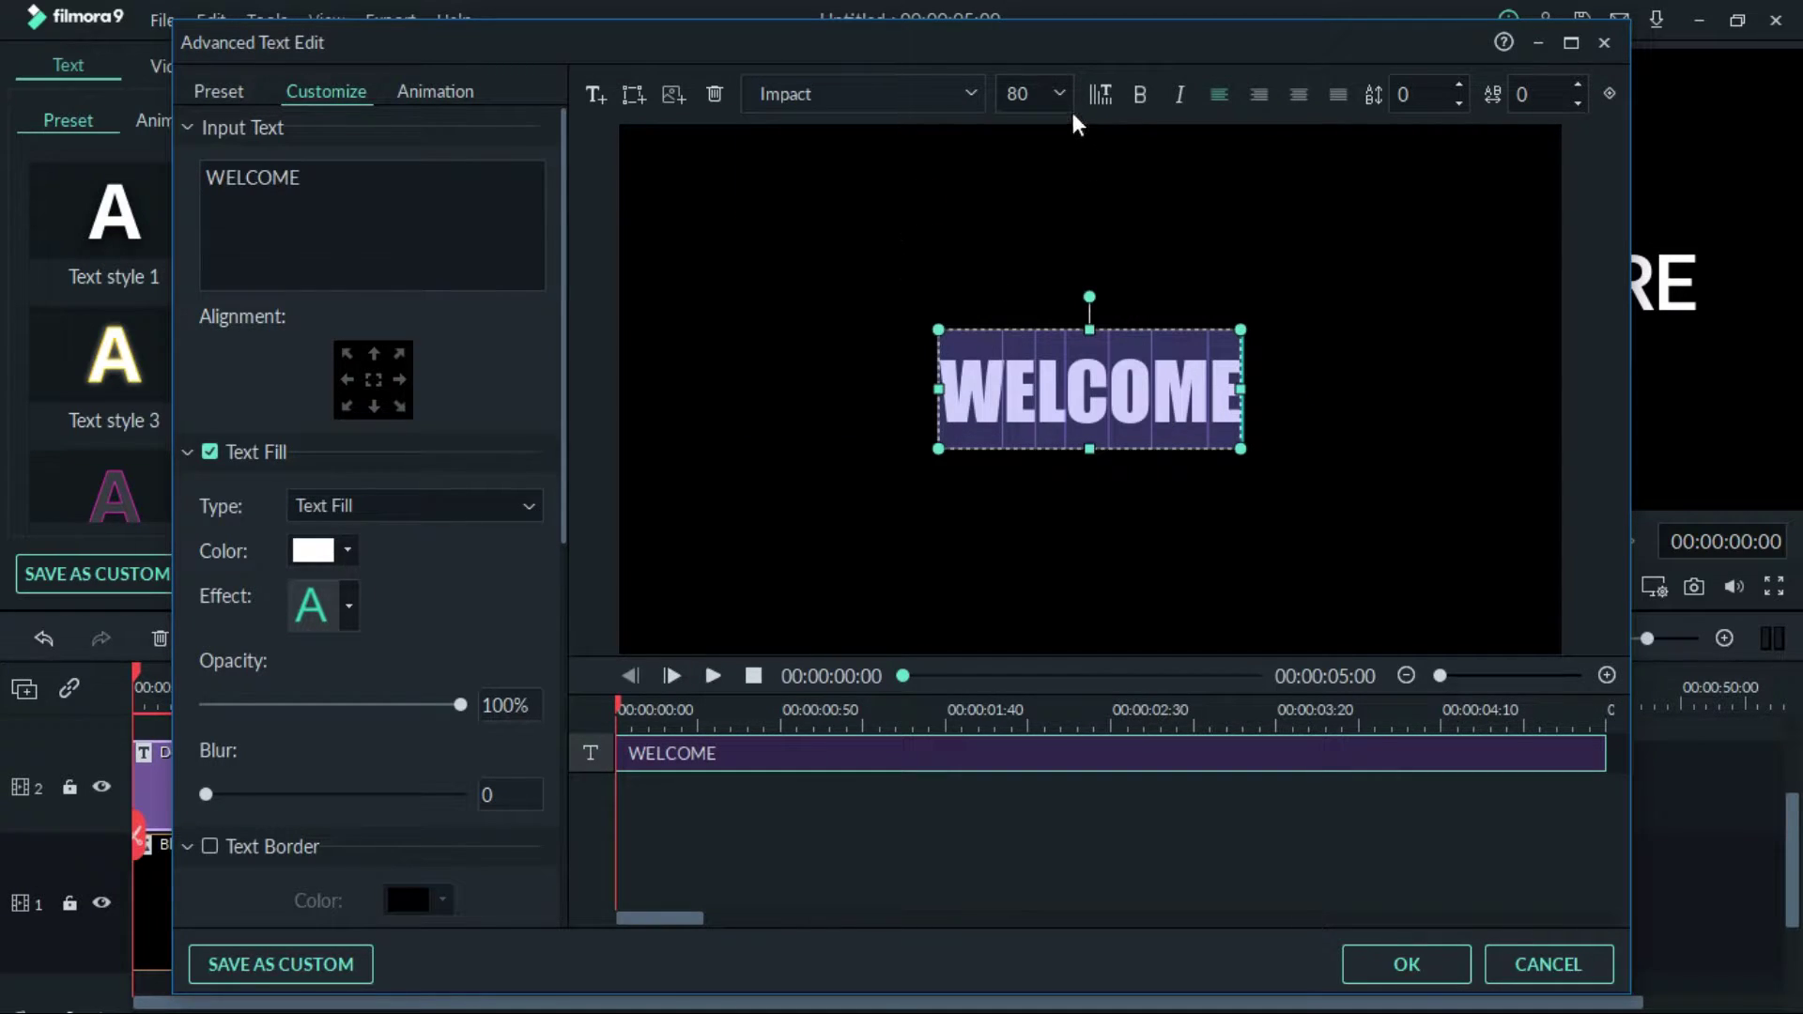
{"action": "left_click", "coordinate": [1140, 95]}
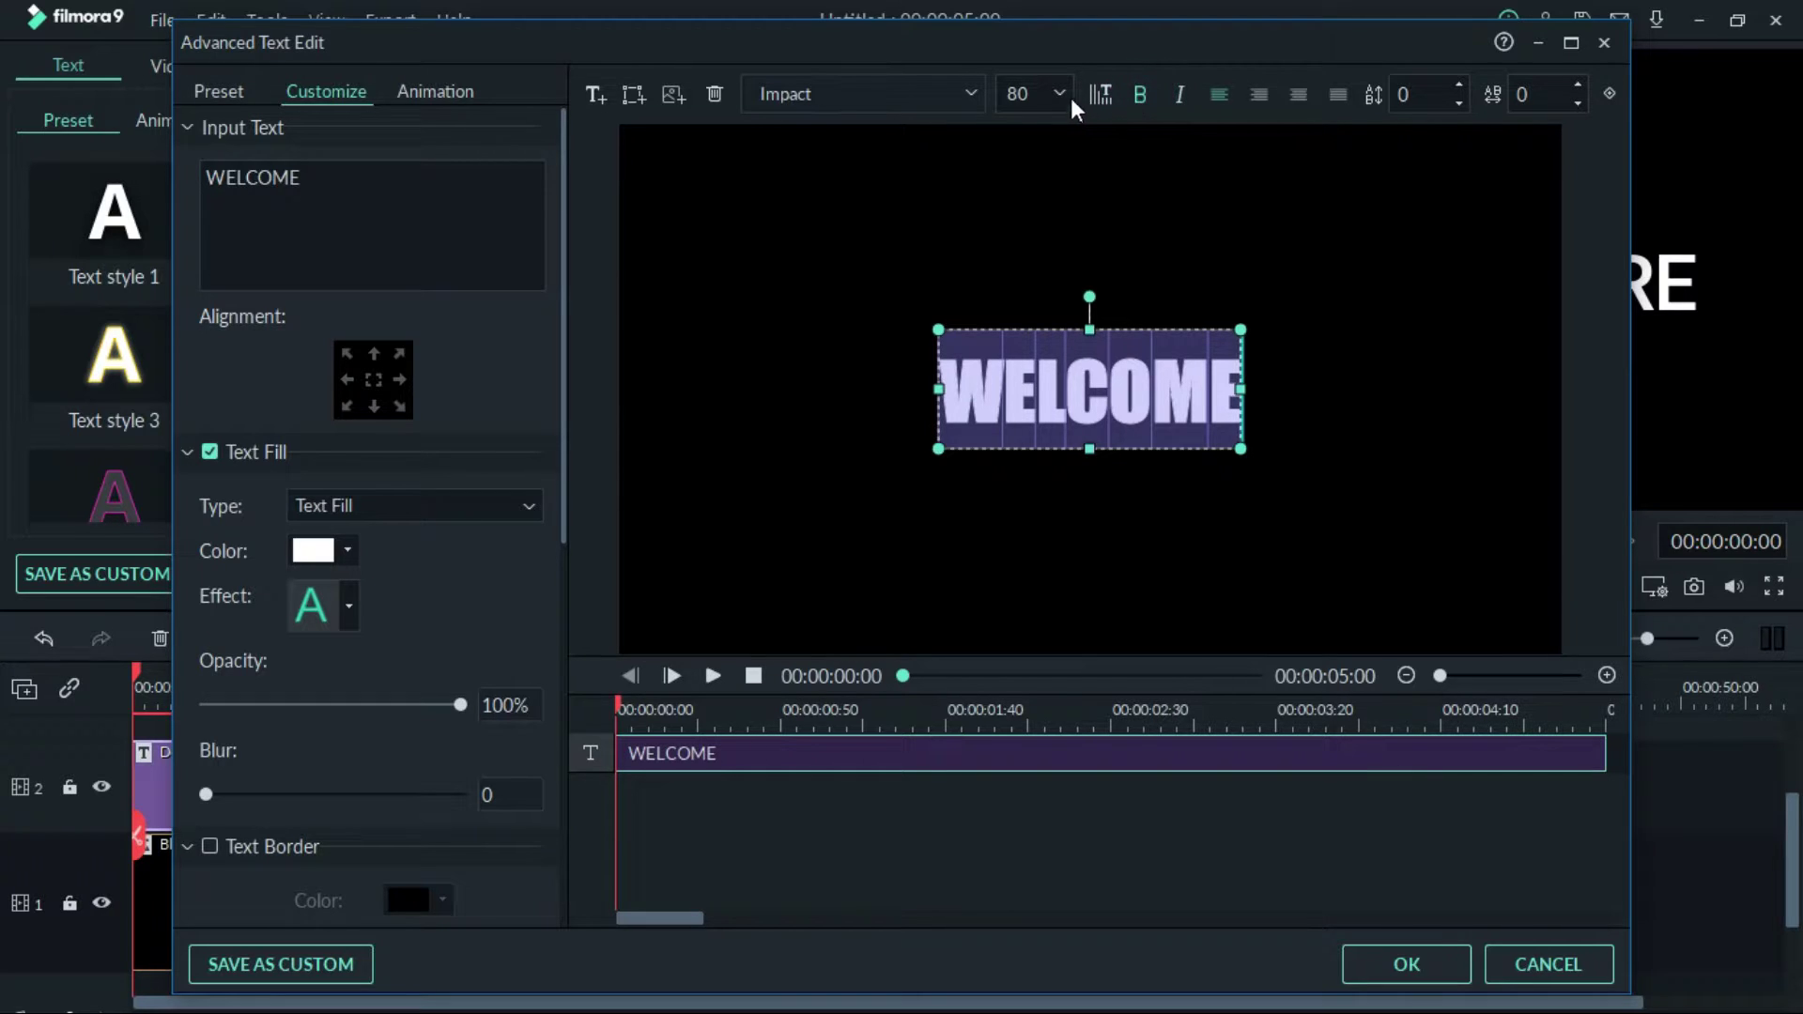
{"action": "mouse_move", "coordinate": [1240, 388]}
{"action": "left_mouse_down"}
{"action": "mouse_move", "coordinate": [1286, 394]}
{"action": "mouse_move", "coordinate": [1255, 390]}
{"action": "left_mouse_up"}
{"action": "left_click", "coordinate": [1147, 413]}
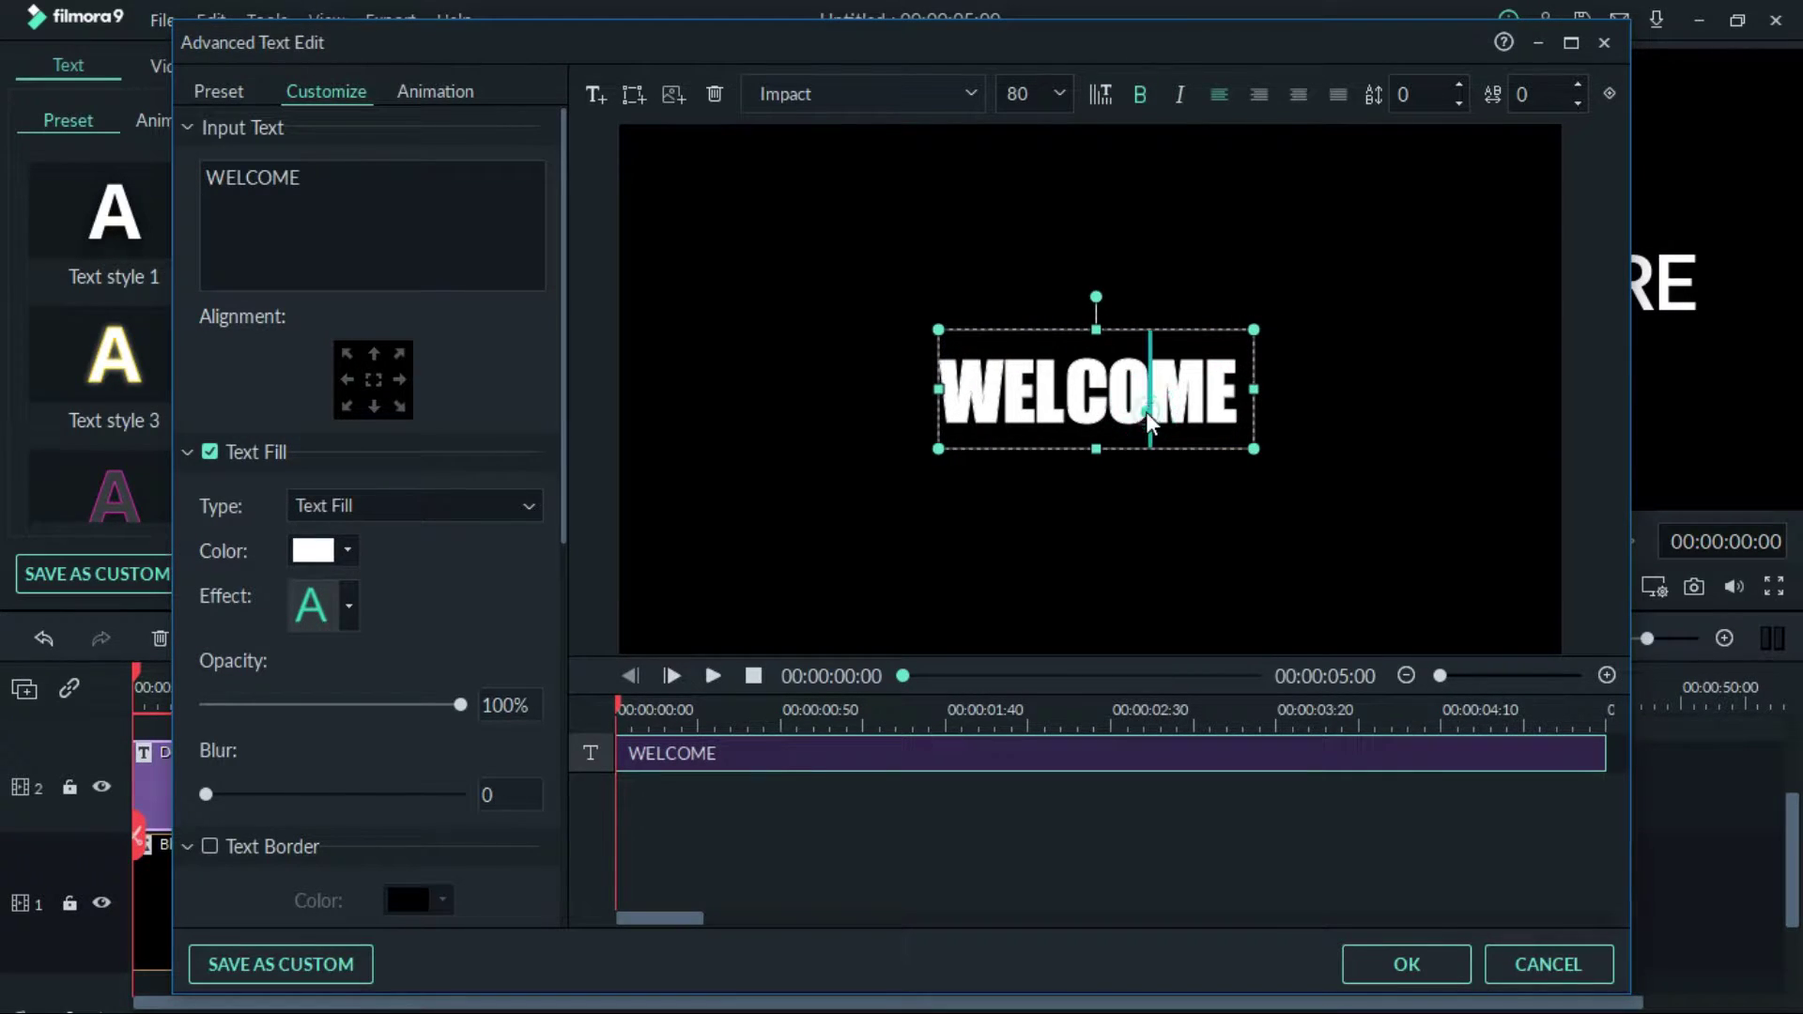
{"action": "double_click", "coordinate": [1147, 415]}
{"action": "left_click", "coordinate": [1061, 91]}
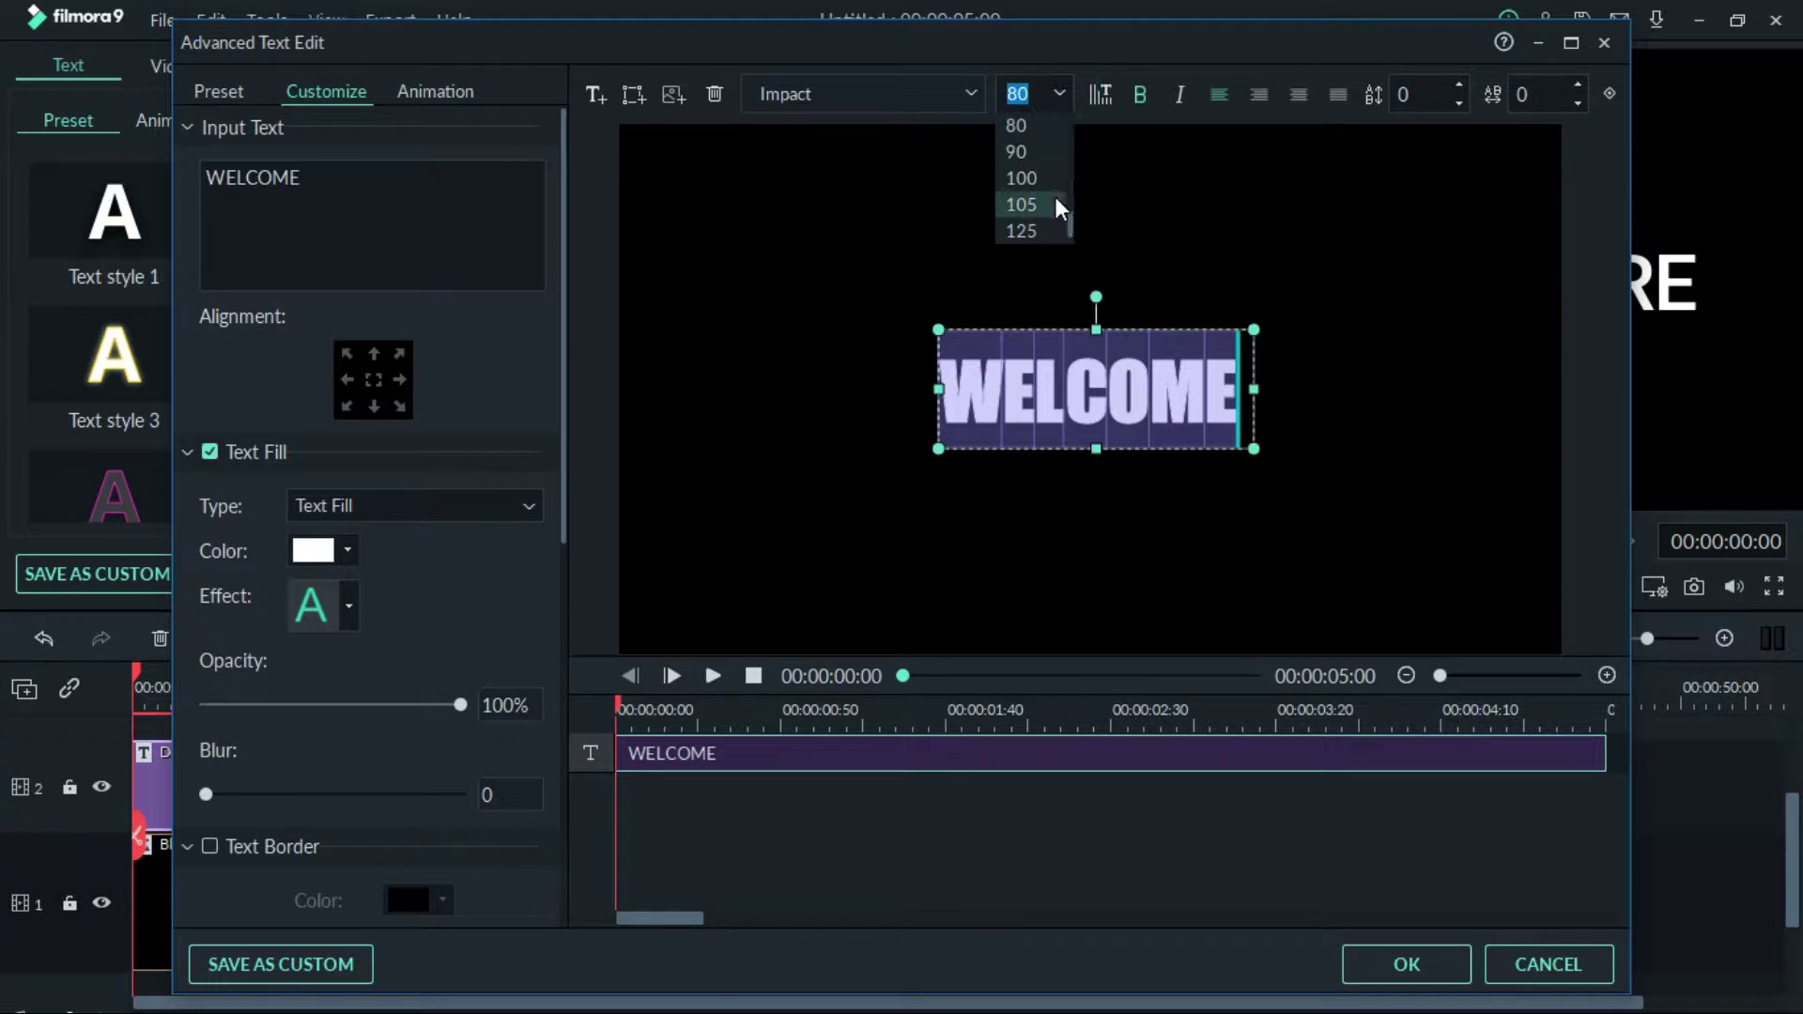
{"action": "left_click", "coordinate": [1040, 228]}
Step: Enlarge the WELCOME text box, centre it on the canvas, and centre-align the text
{"action": "left_click_drag", "start_coordinate": [1254, 447], "coordinate": [1476, 563]}
{"action": "left_click_drag", "start_coordinate": [938, 326], "coordinate": [636, 290]}
{"action": "left_click", "coordinate": [632, 567]}
{"action": "left_click_drag", "start_coordinate": [693, 562], "coordinate": [845, 526]}
{"action": "left_click_drag", "start_coordinate": [1187, 375], "coordinate": [1116, 390]}
{"action": "left_click", "coordinate": [1018, 402]}
{"action": "left_click", "coordinate": [1298, 94]}
Step: Raise the WELCOME font size to 150
{"action": "left_click", "coordinate": [1135, 408]}
{"action": "double_click", "coordinate": [1135, 408]}
{"action": "left_click", "coordinate": [1060, 94]}
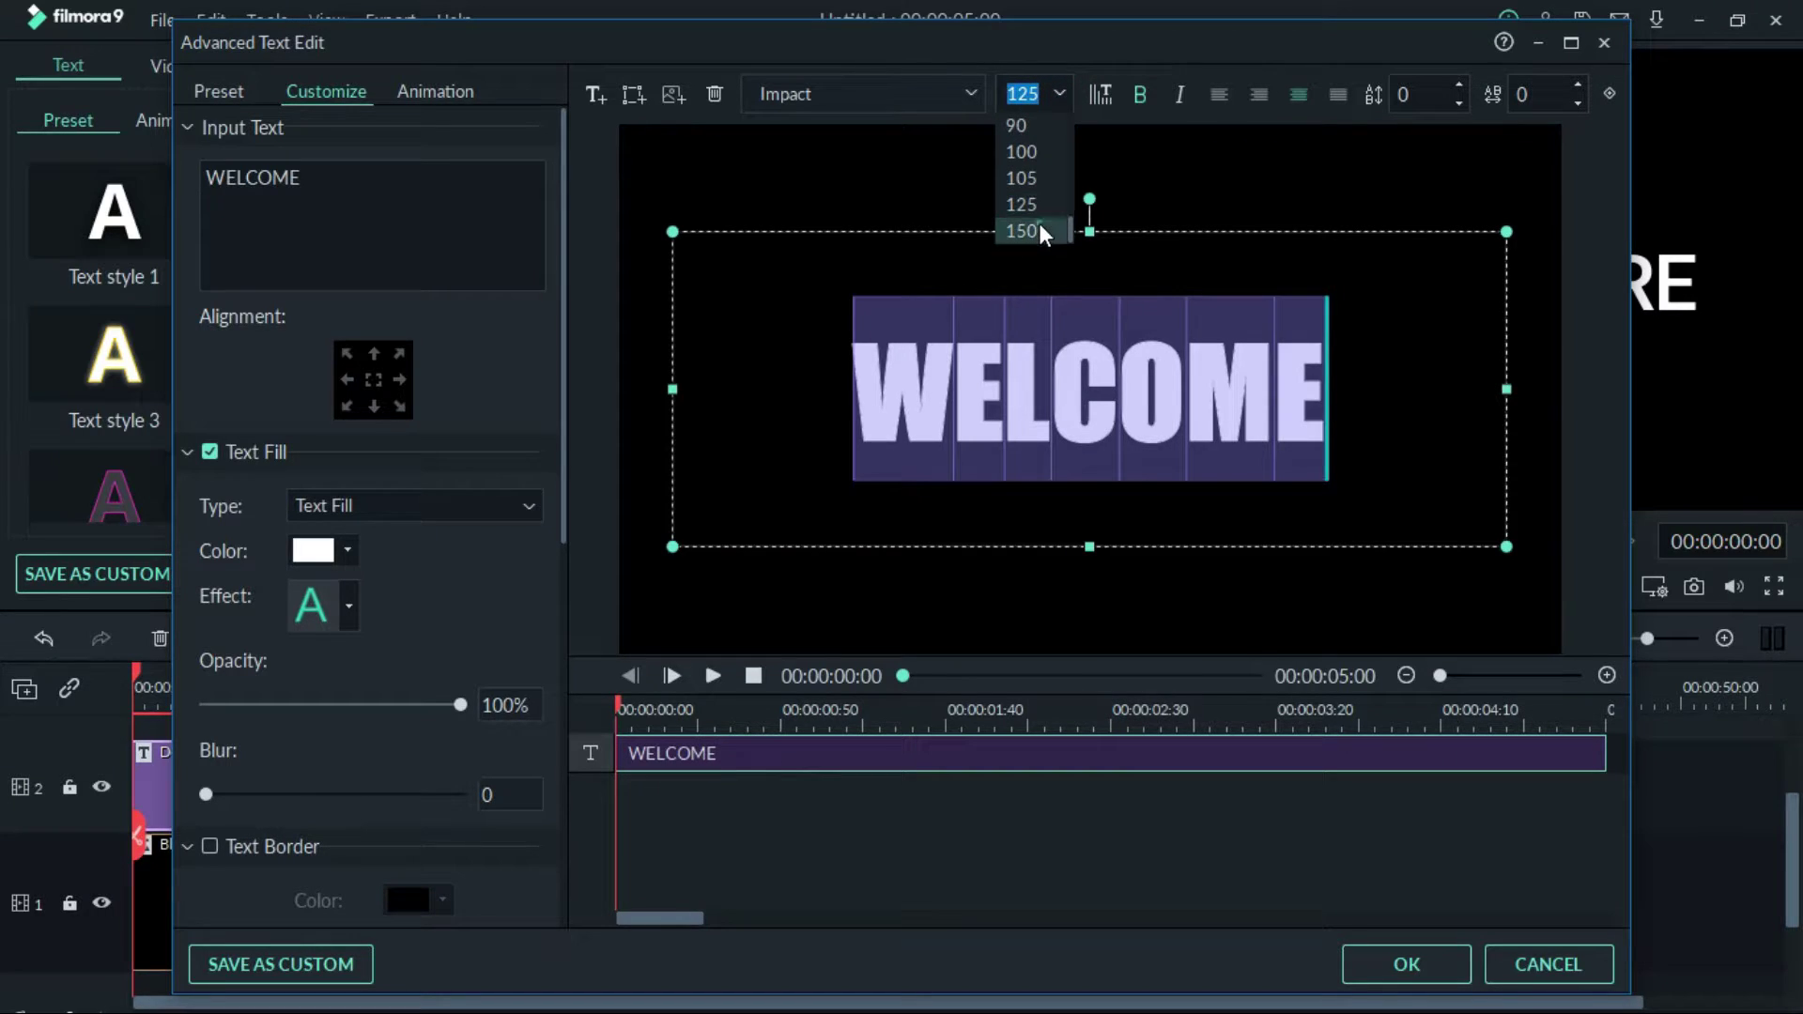
{"action": "left_click", "coordinate": [1024, 230]}
{"action": "left_click", "coordinate": [1127, 366]}
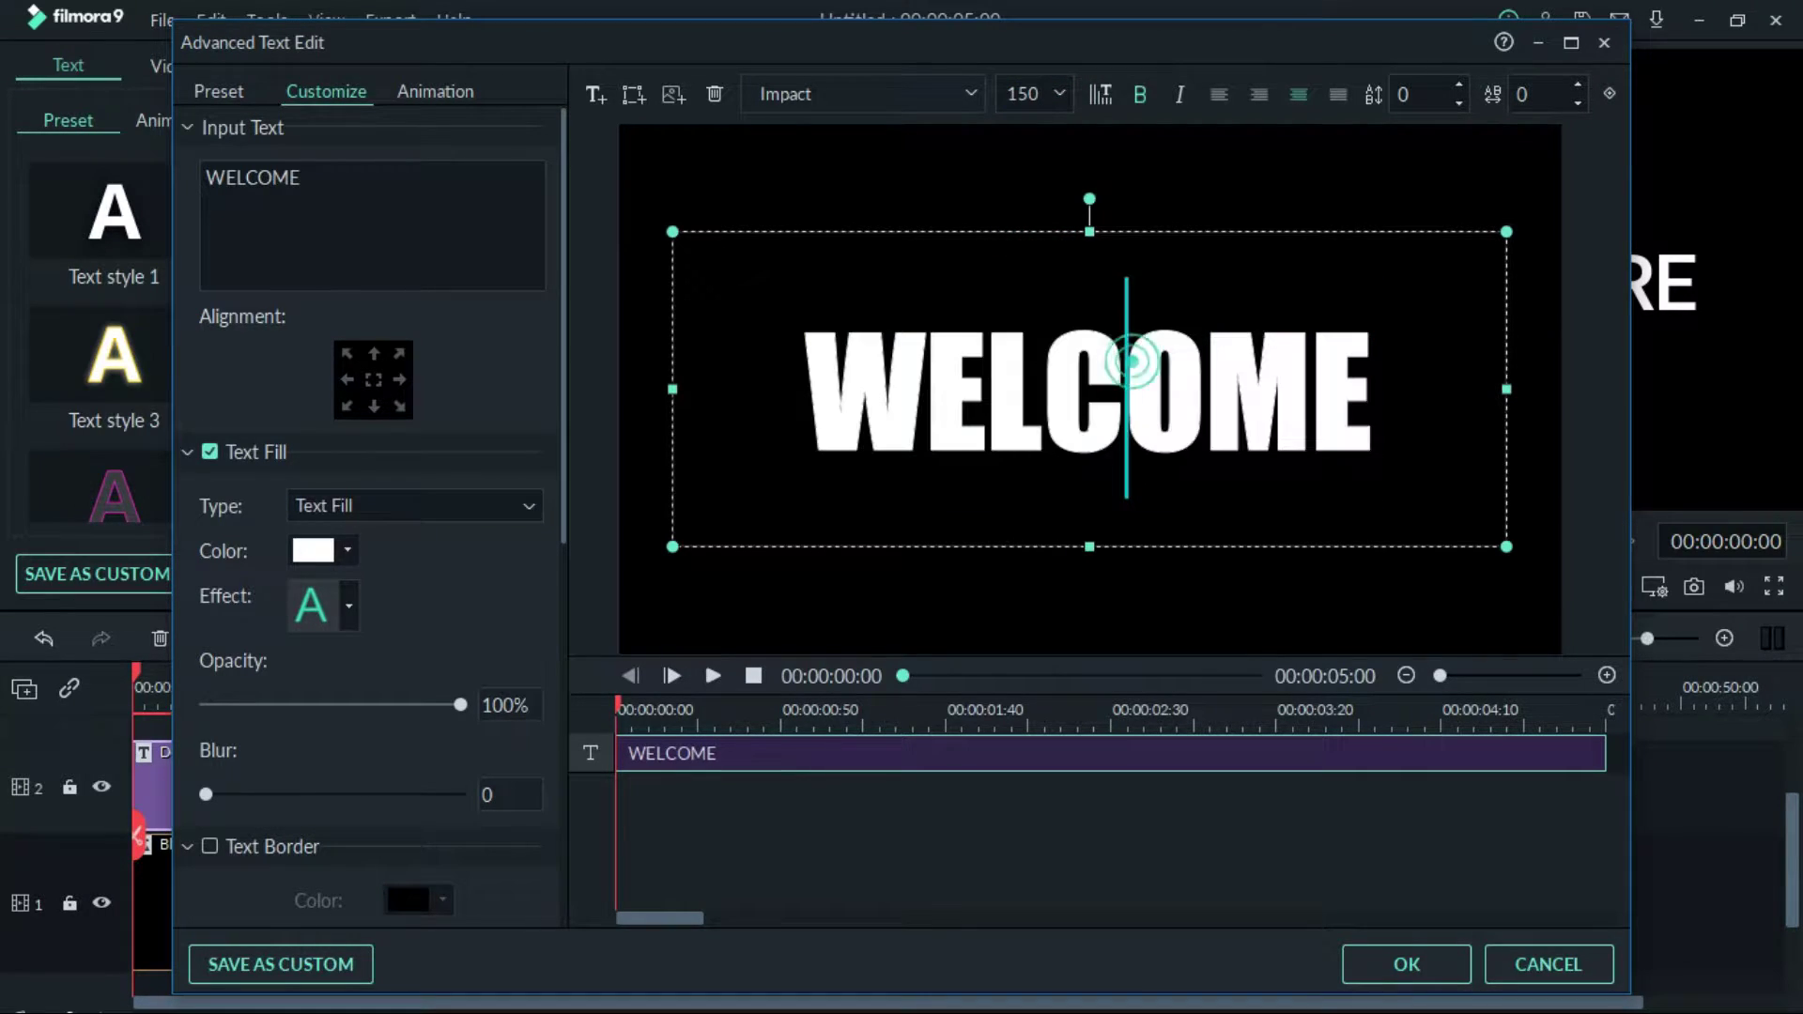
Step: Apply the advanced edits, bump WELCOME's font size to 180, and return to the media library
{"action": "left_click", "coordinate": [1406, 964]}
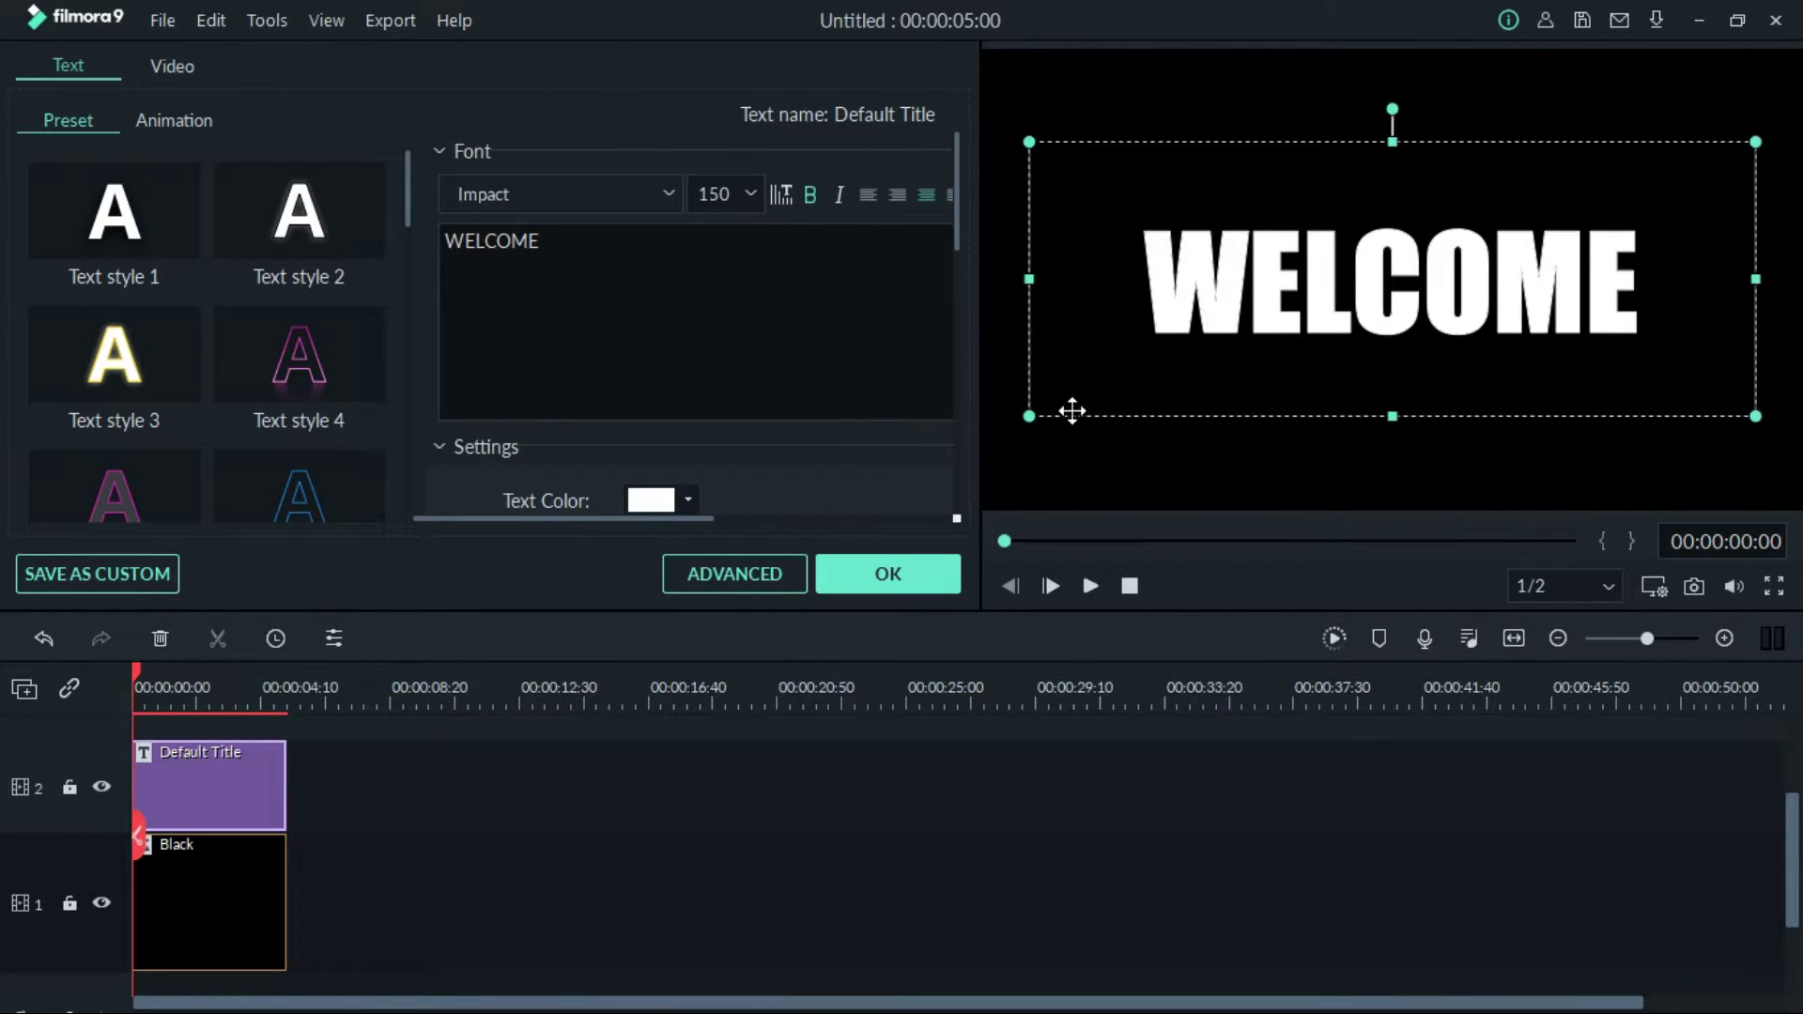
{"action": "double_click", "coordinate": [631, 250]}
{"action": "left_click", "coordinate": [750, 195]}
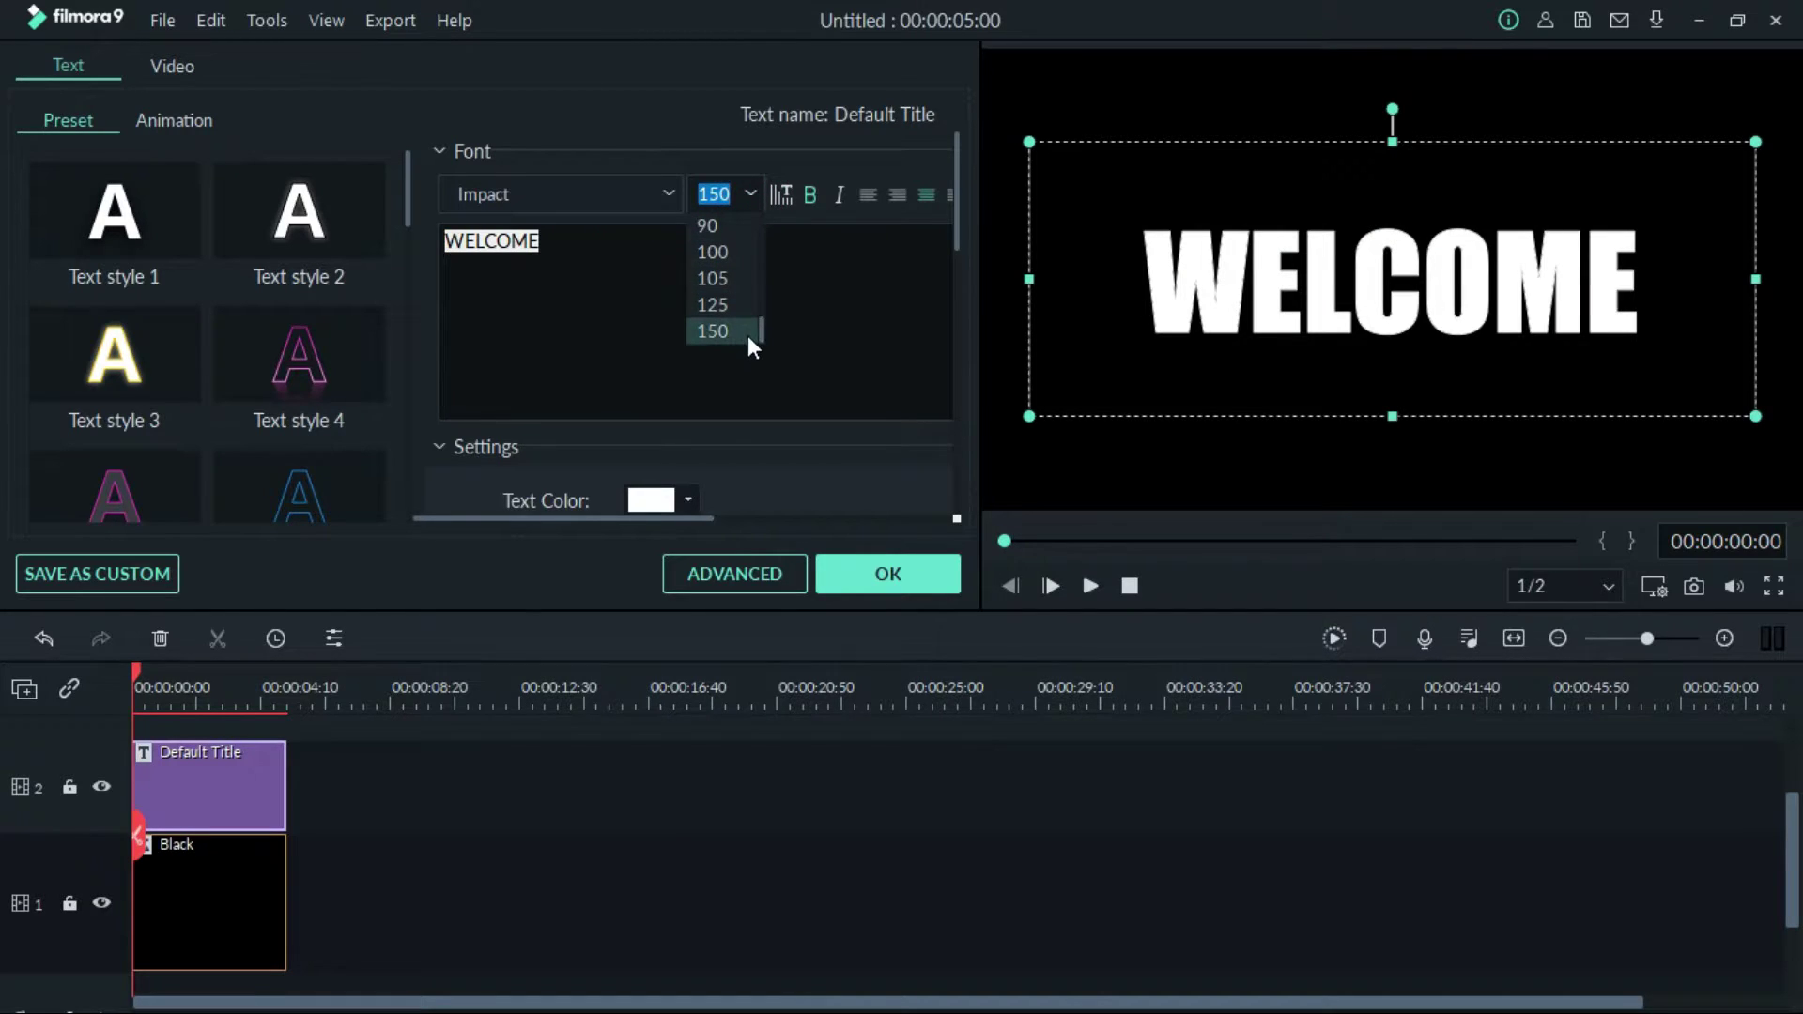
{"action": "left_click", "coordinate": [716, 194]}
{"action": "left_click", "coordinate": [713, 194]}
{"action": "type", "text": "8"}
{"action": "key", "text": "Return"}
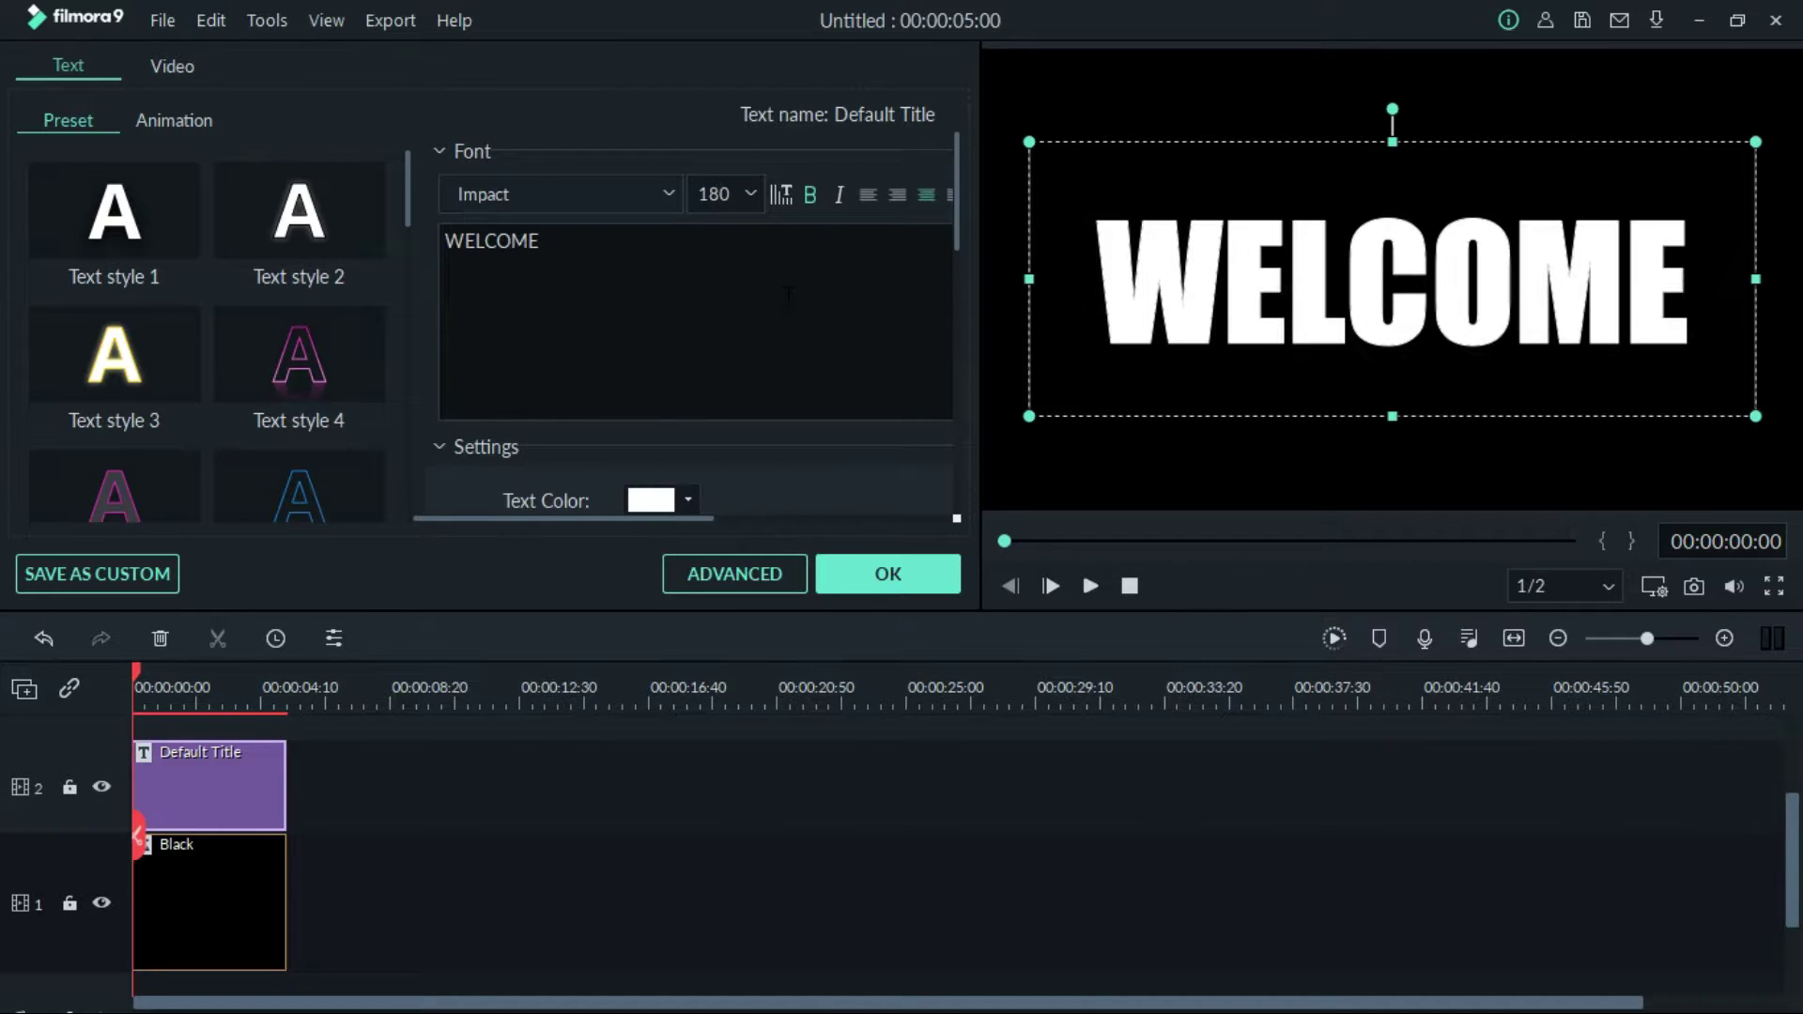
{"action": "left_click", "coordinate": [859, 573]}
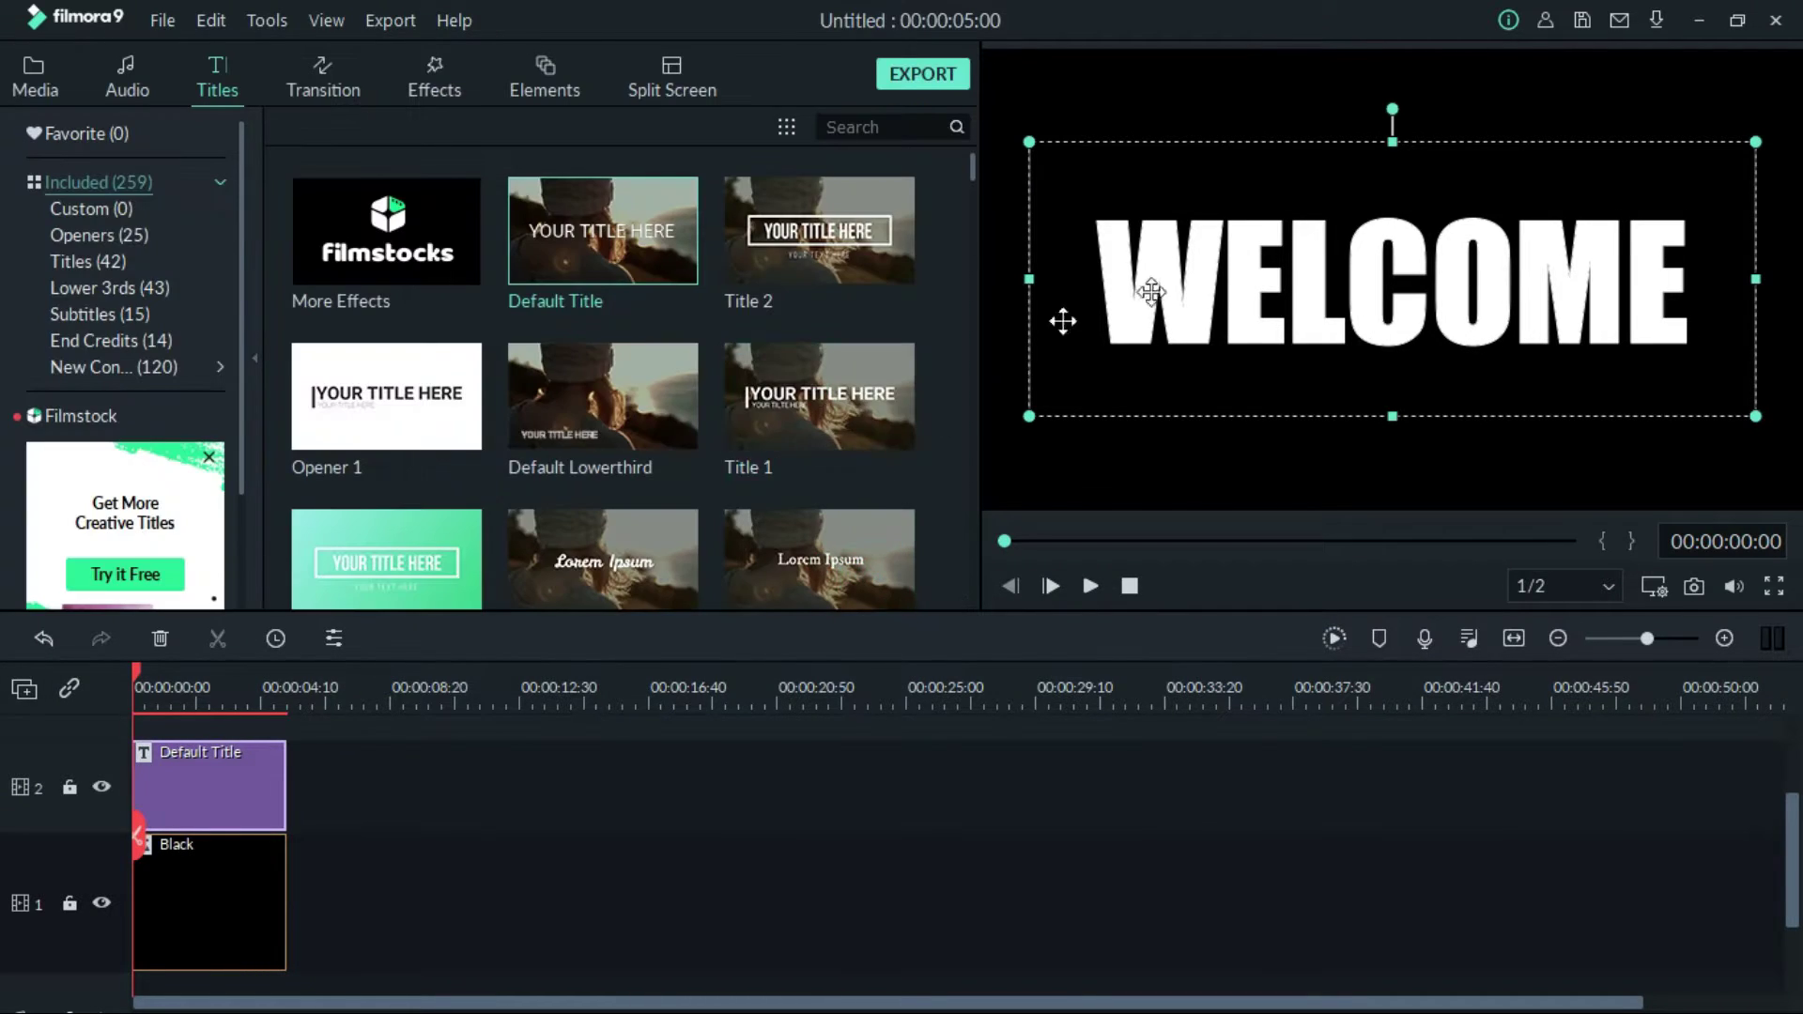
{"action": "left_click", "coordinate": [1264, 453]}
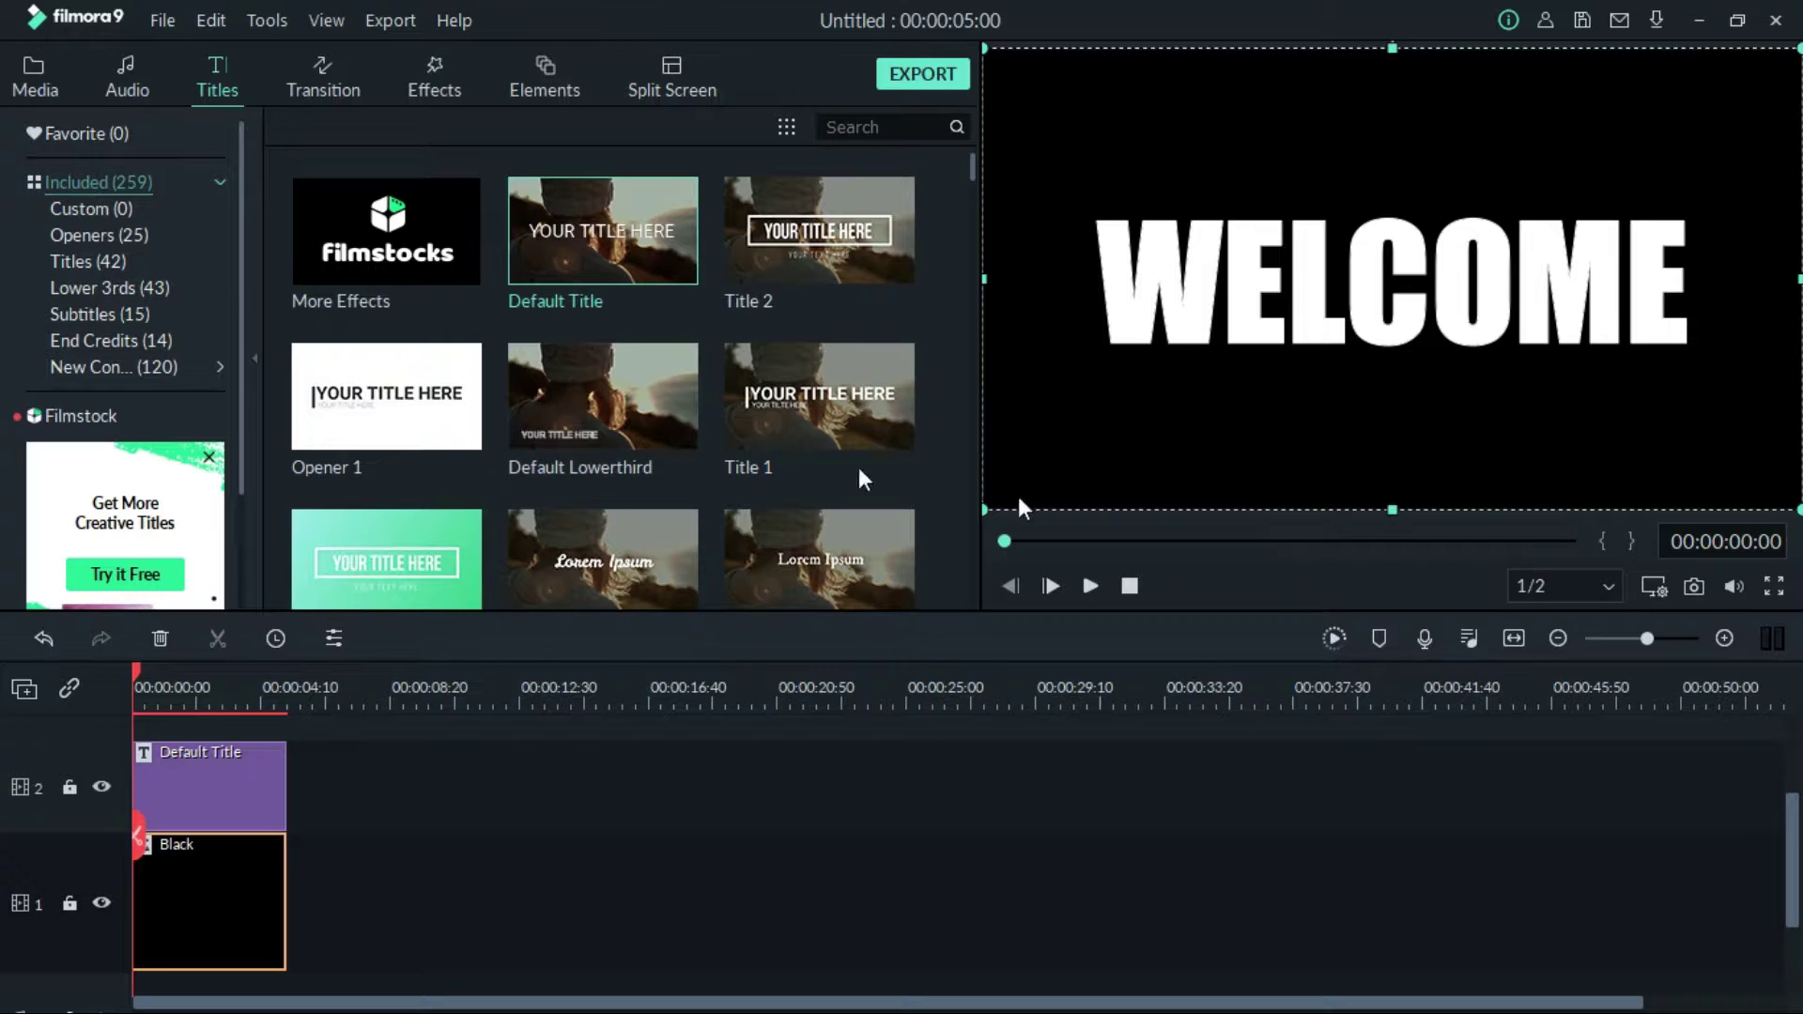
{"action": "left_click", "coordinate": [35, 75]}
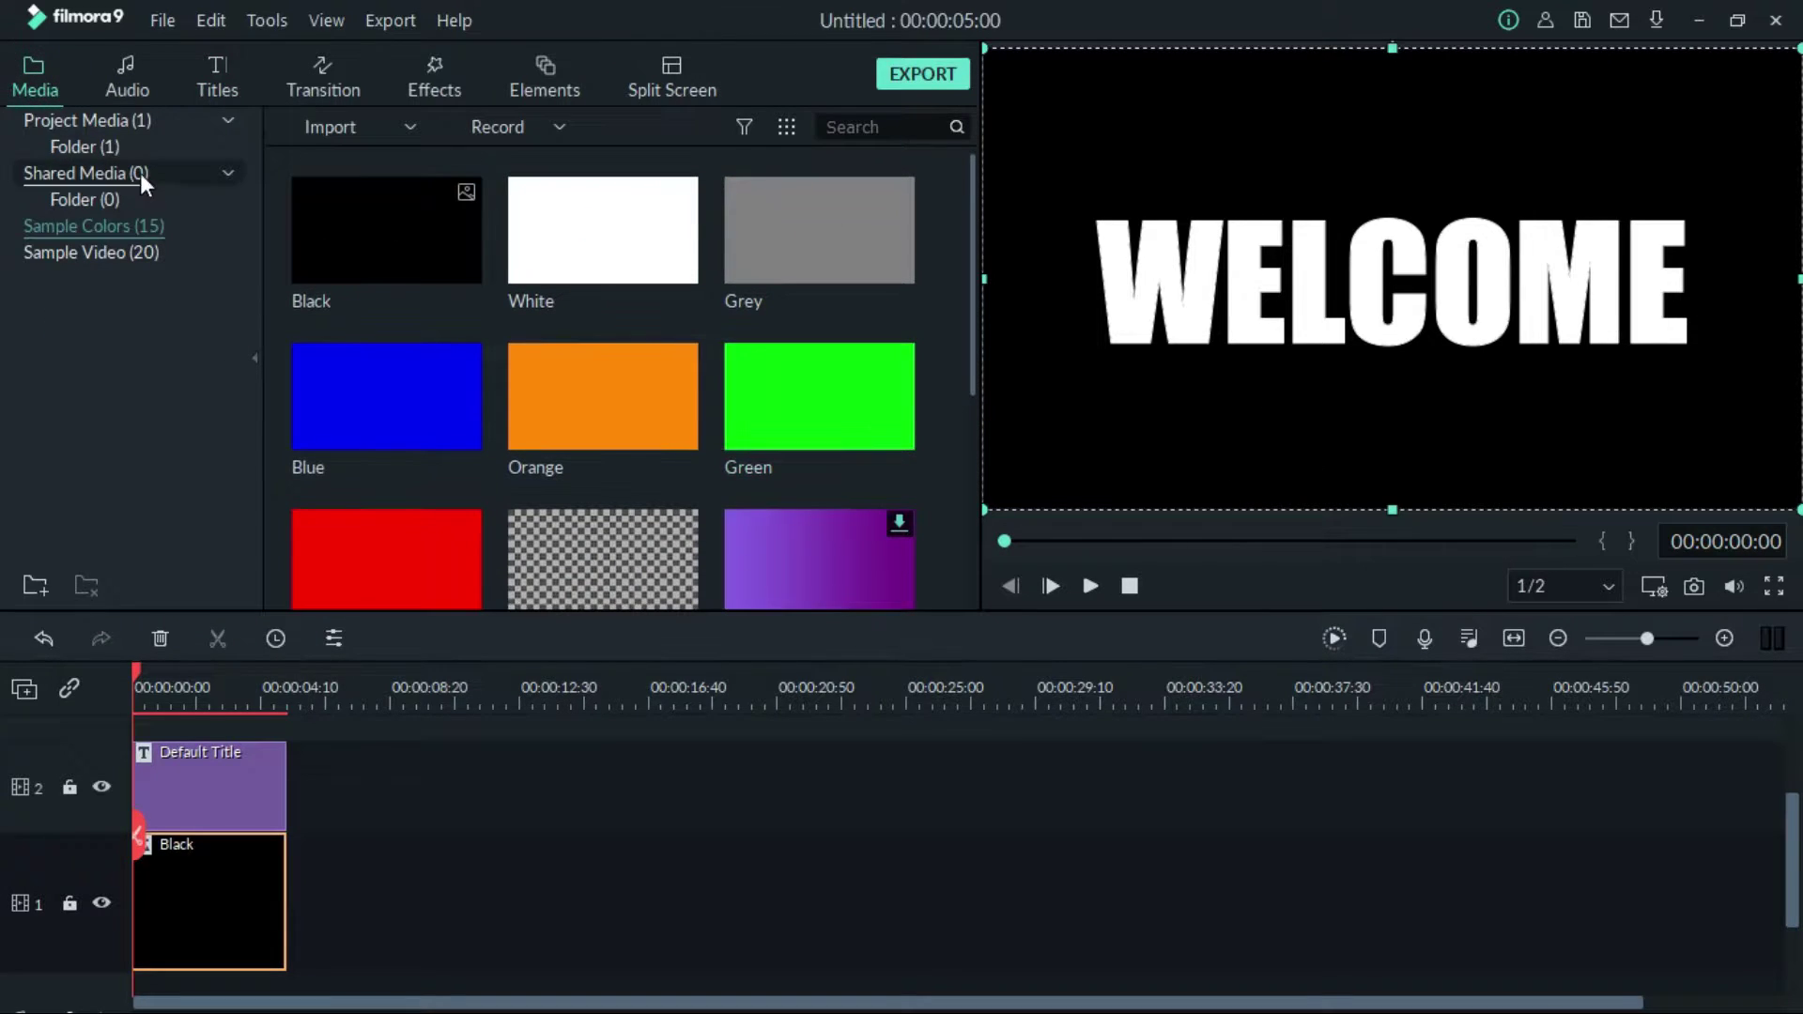
Step: Snapshot the WELCOME frame into the media bin and delete the title and Black clips
{"action": "left_click", "coordinate": [98, 115]}
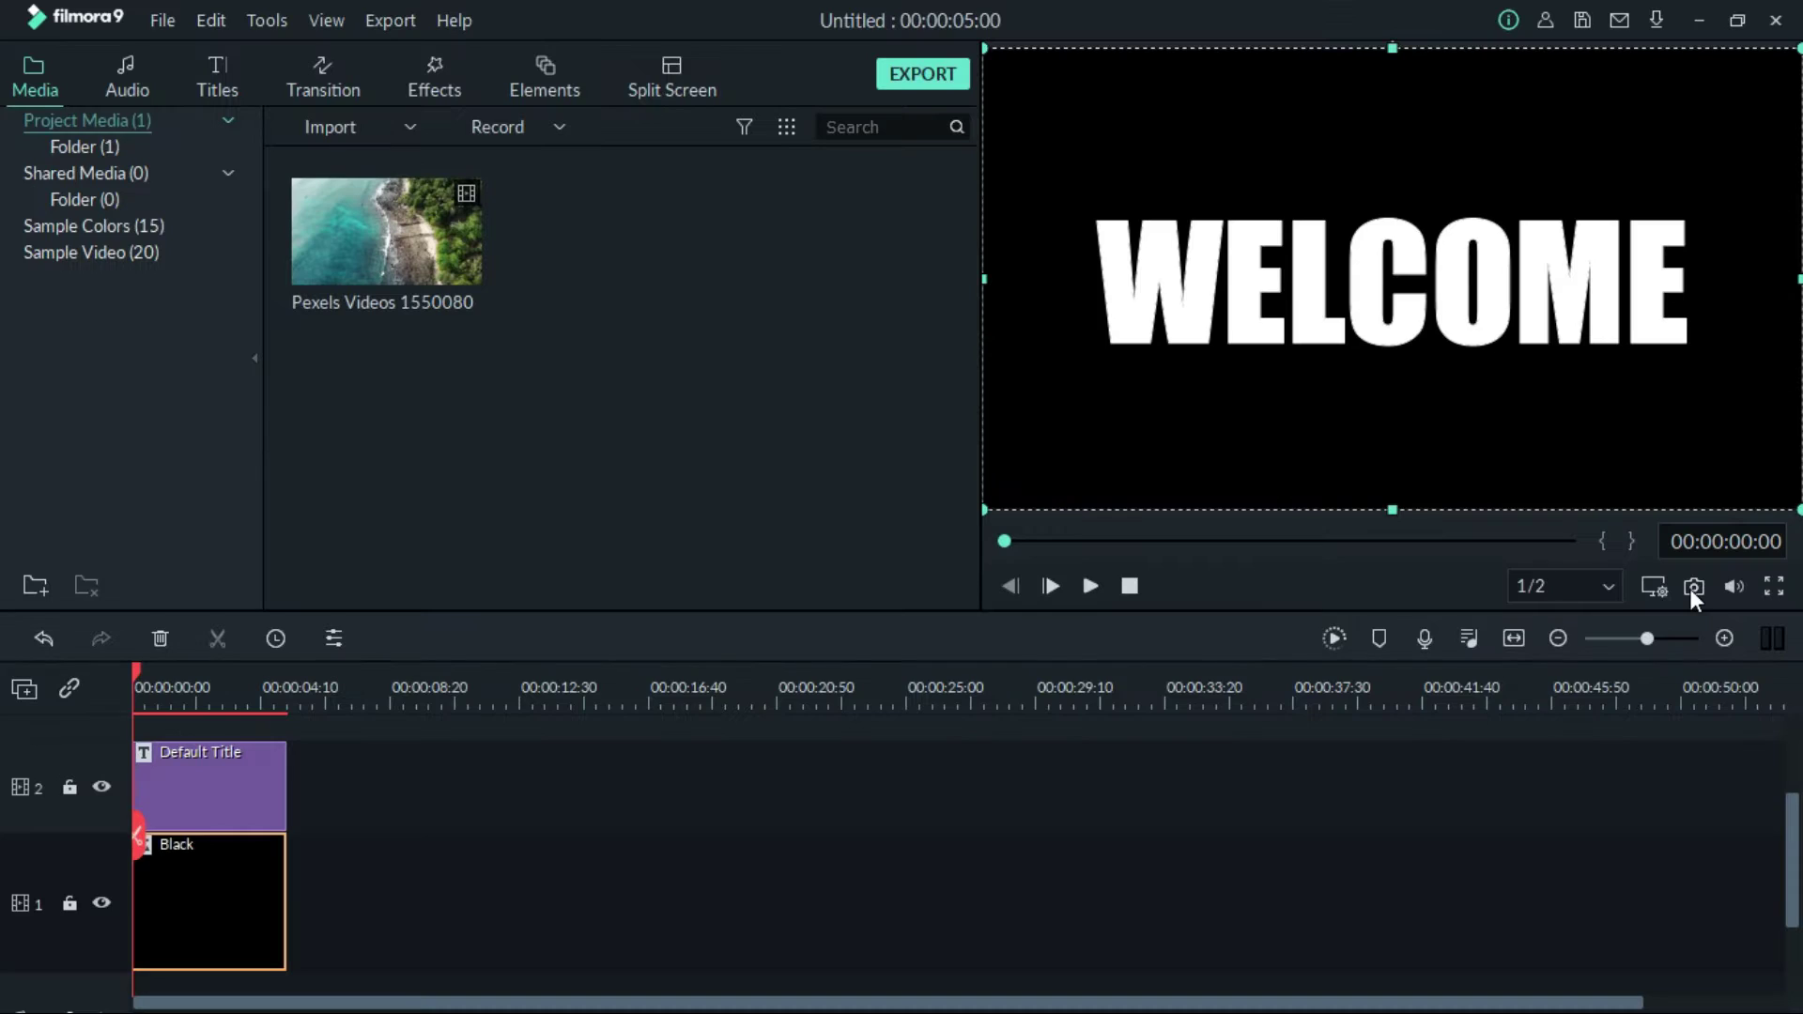
{"action": "left_click", "coordinate": [1582, 507]}
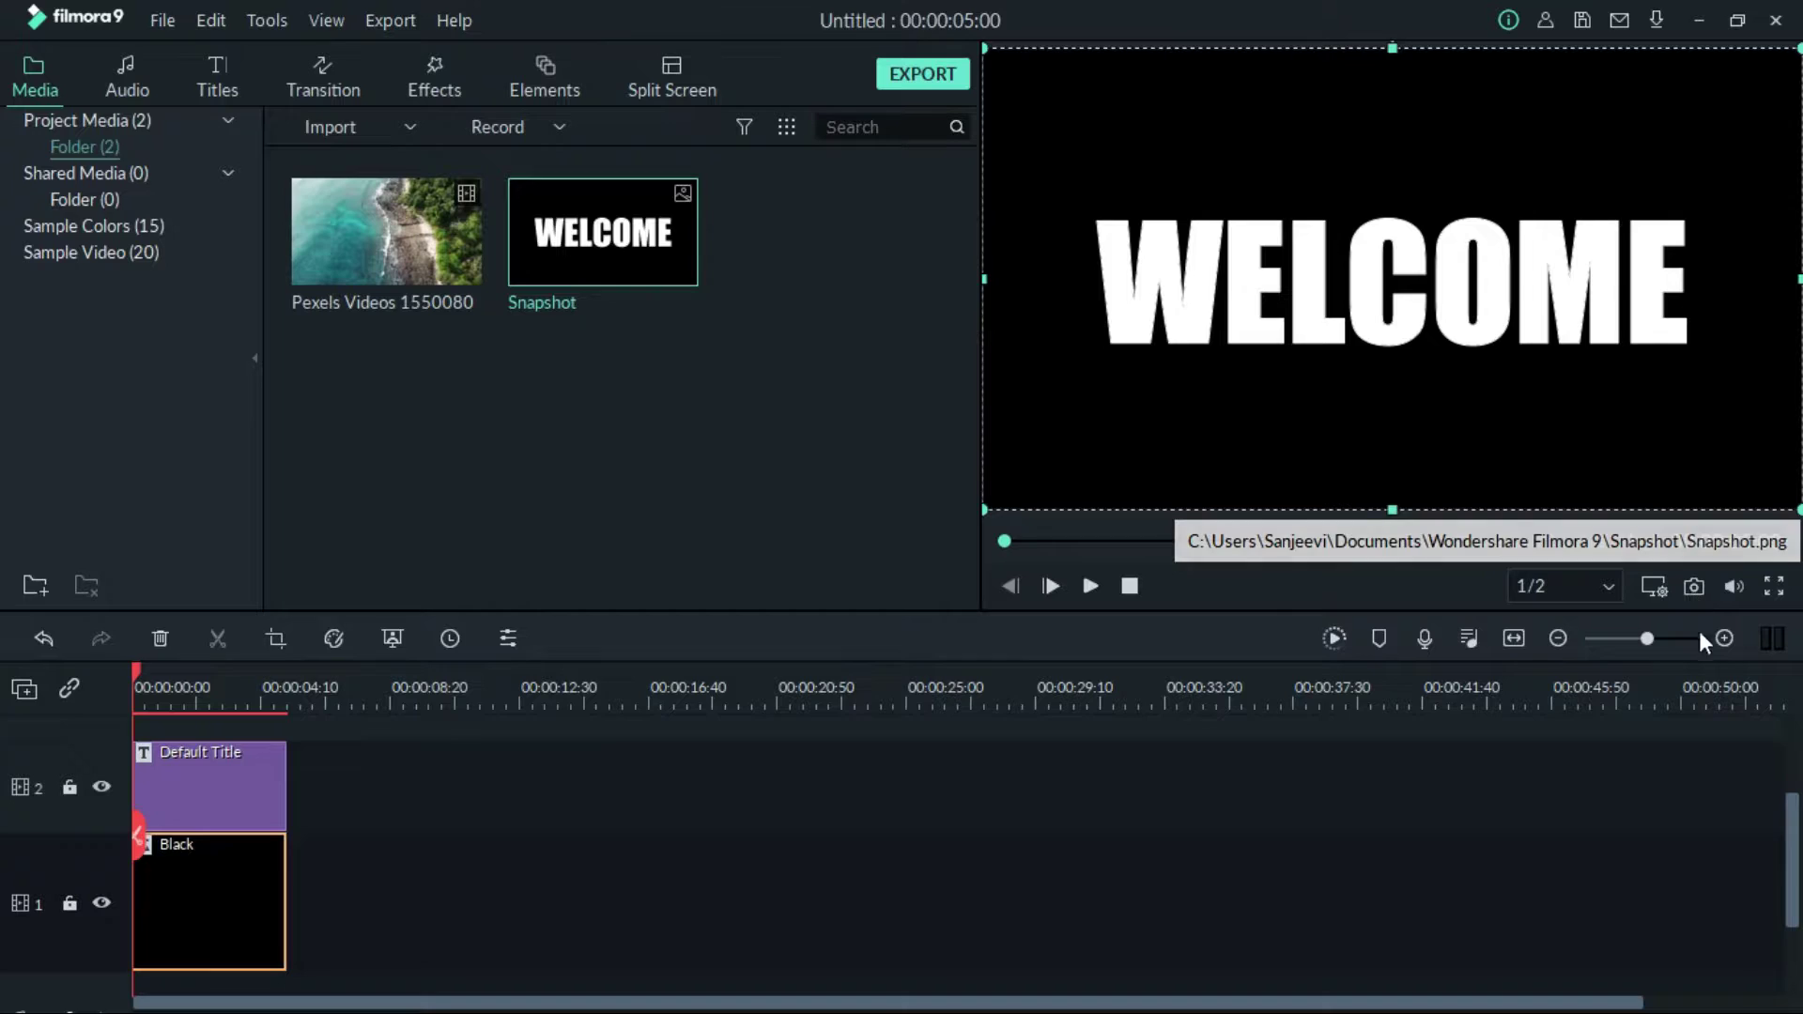
{"action": "key", "text": "ctrl+a"}
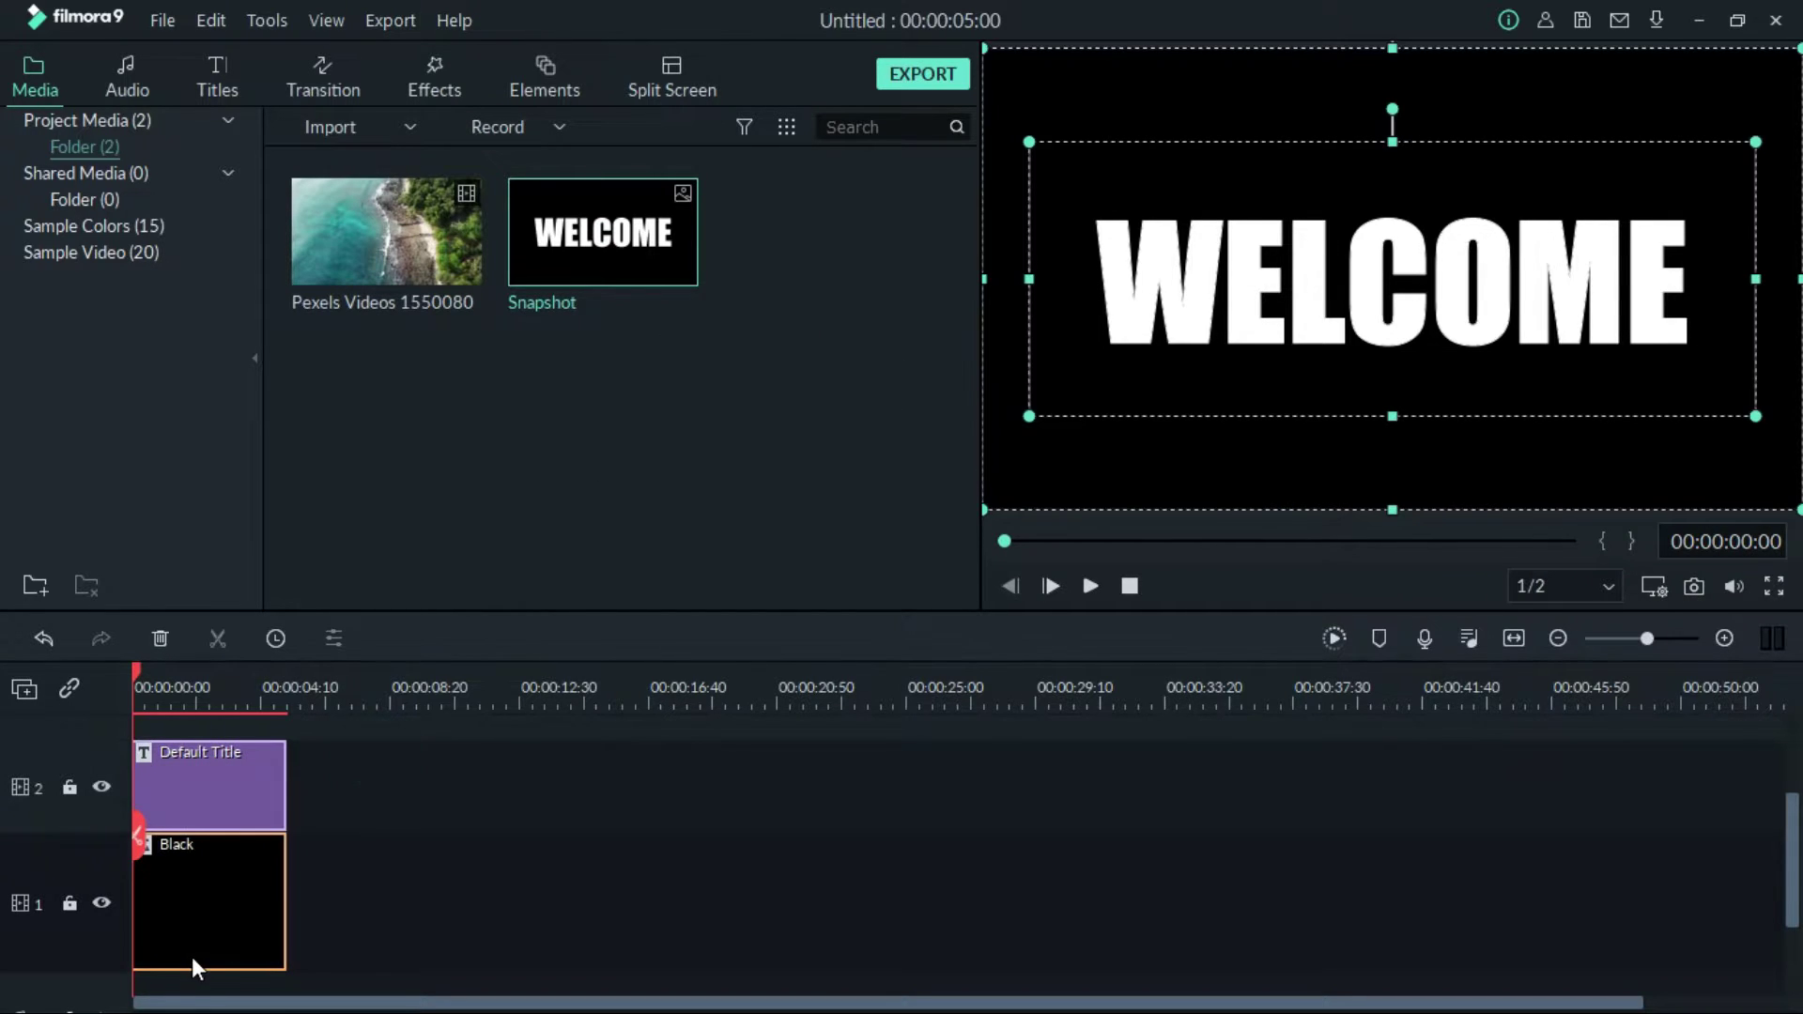
{"action": "key", "text": "Delete"}
Step: Place the WELCOME Snapshot image on track 2 and scrub through it
{"action": "left_click_drag", "start_coordinate": [692, 250], "coordinate": [145, 801]}
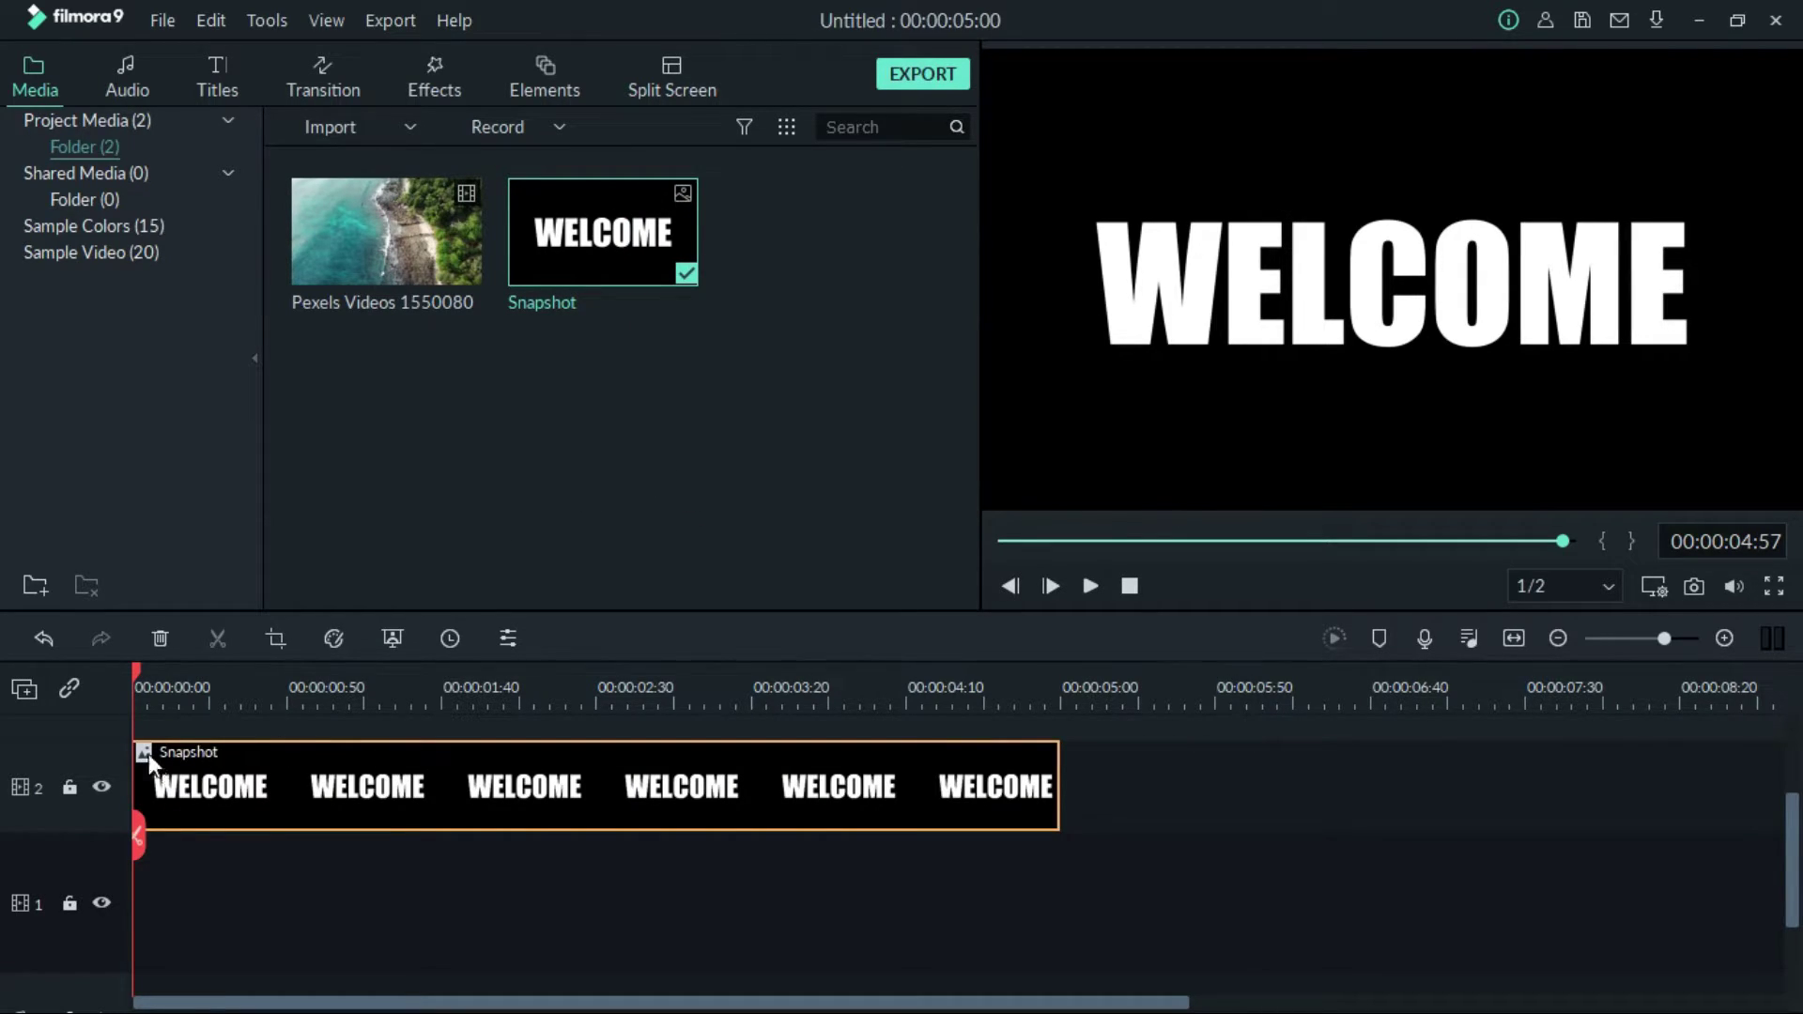
{"action": "left_click_drag", "start_coordinate": [133, 668], "coordinate": [82, 715]}
{"action": "left_click_drag", "start_coordinate": [1046, 674], "coordinate": [756, 696]}
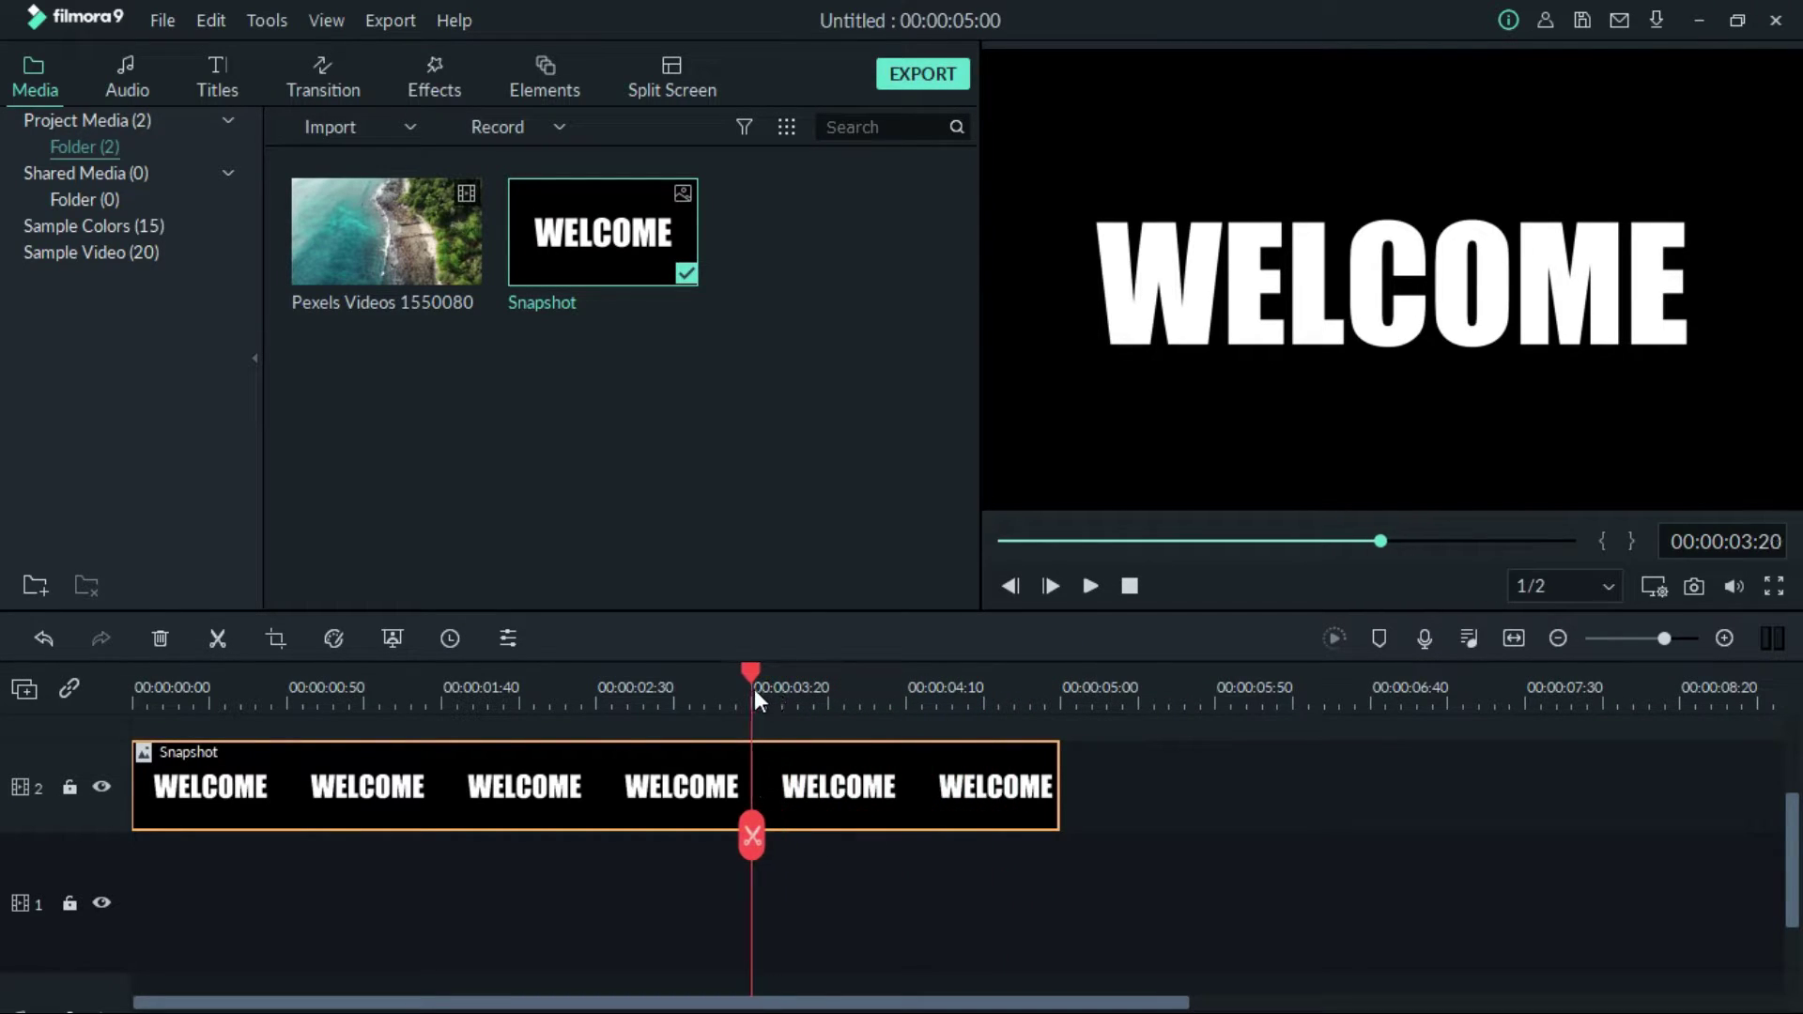
Step: Split the Snapshot clip at 00:00:03:00, delete the part after it, and rewind to the start
{"action": "left_click", "coordinate": [1761, 541]}
{"action": "left_click", "coordinate": [1759, 542]}
{"action": "type", "text": "300"}
{"action": "key", "text": "Return"}
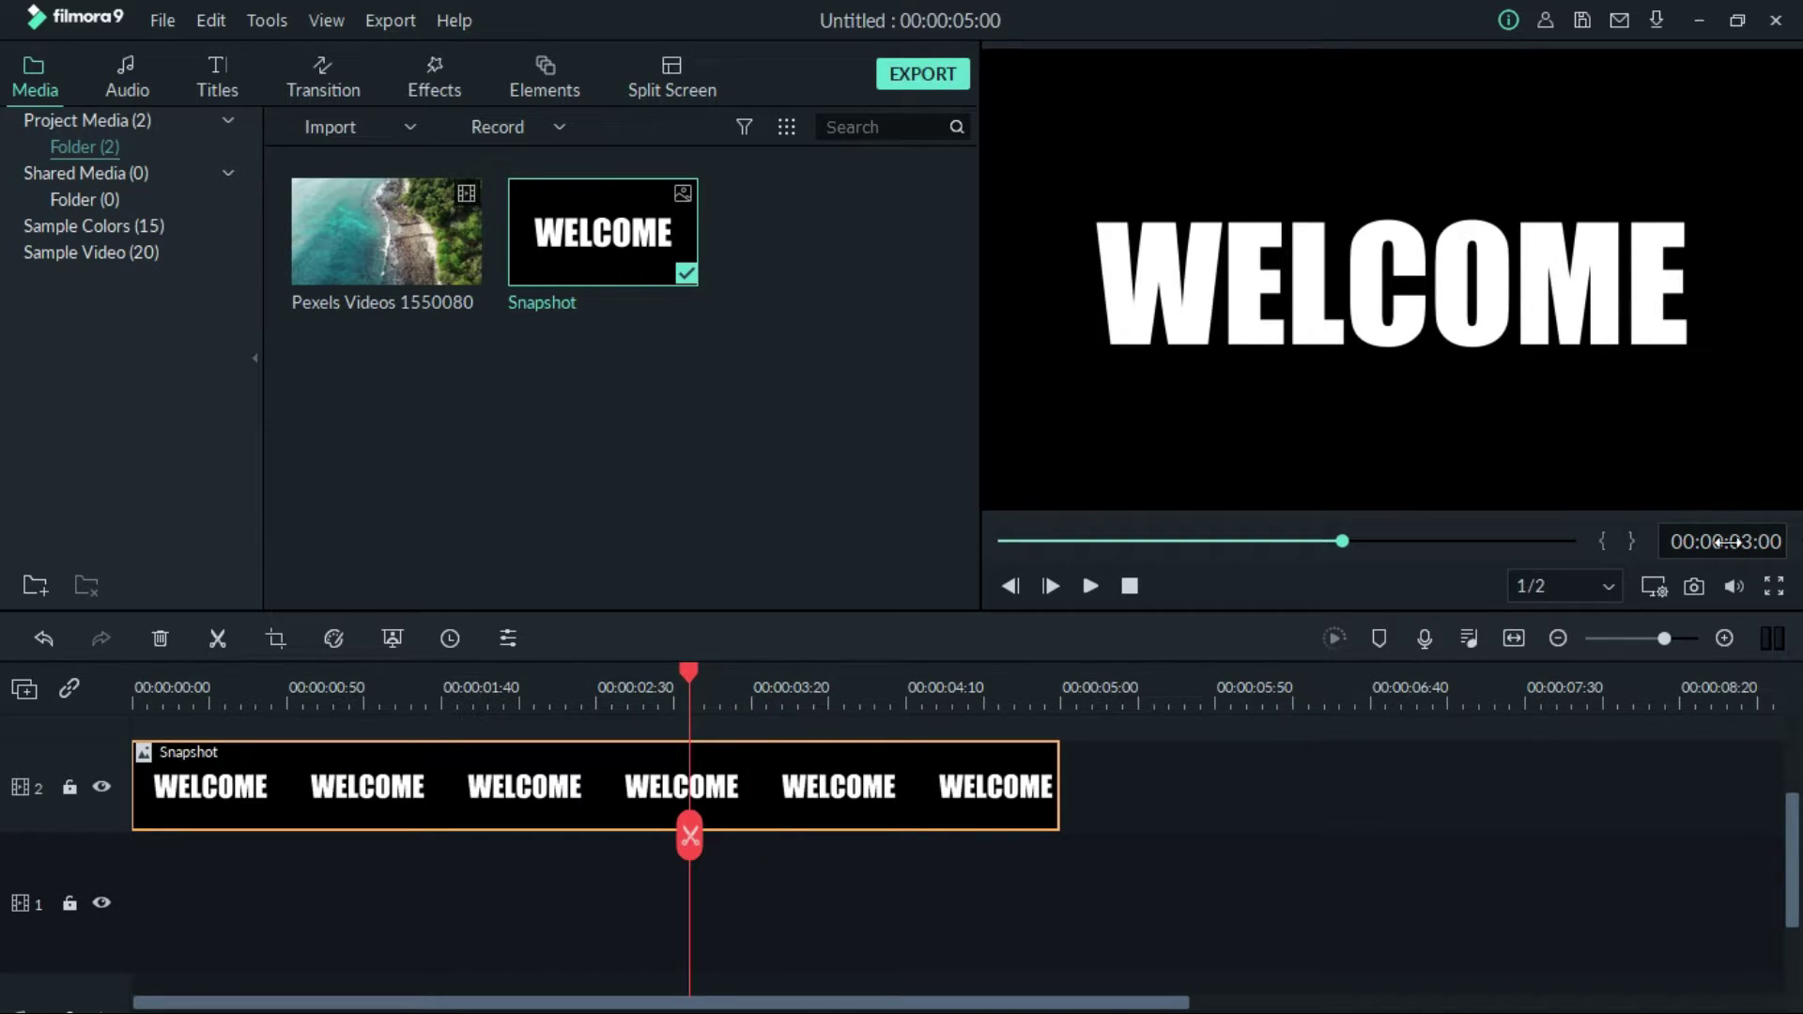
{"action": "left_click", "coordinate": [693, 839]}
{"action": "key", "text": "Delete"}
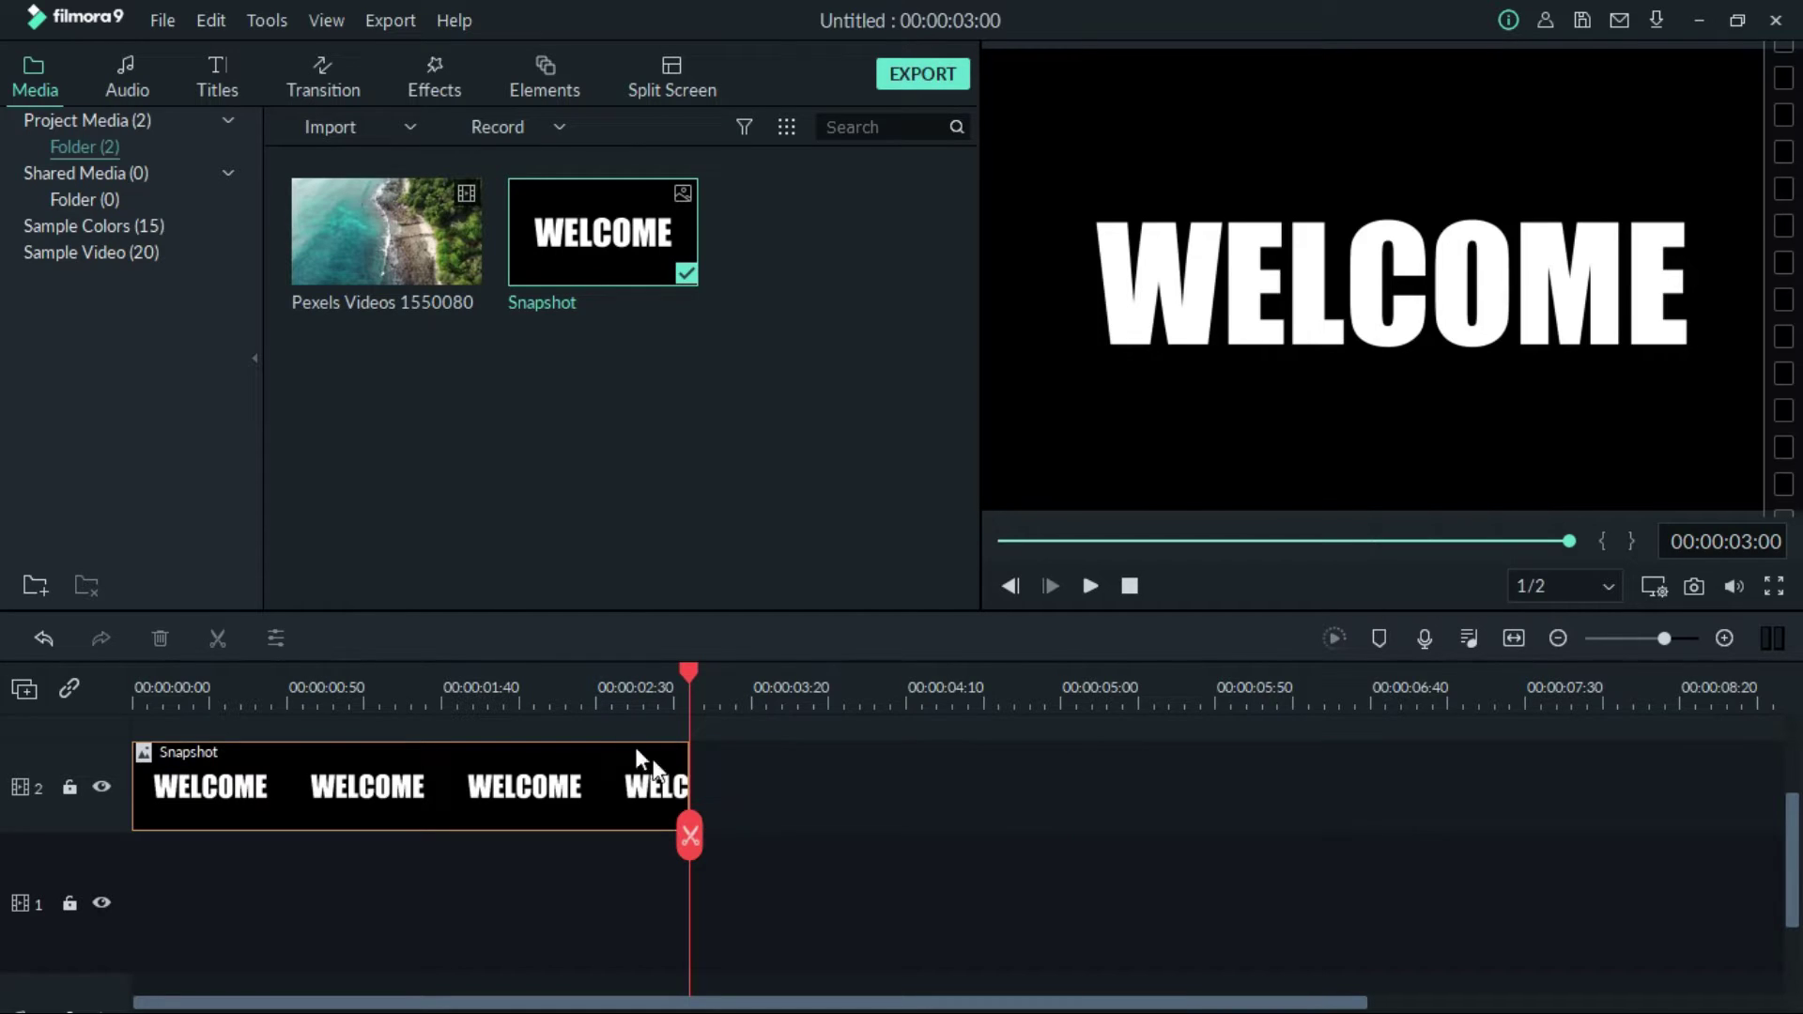
{"action": "left_click_drag", "start_coordinate": [681, 674], "coordinate": [316, 717]}
{"action": "left_click", "coordinate": [474, 782]}
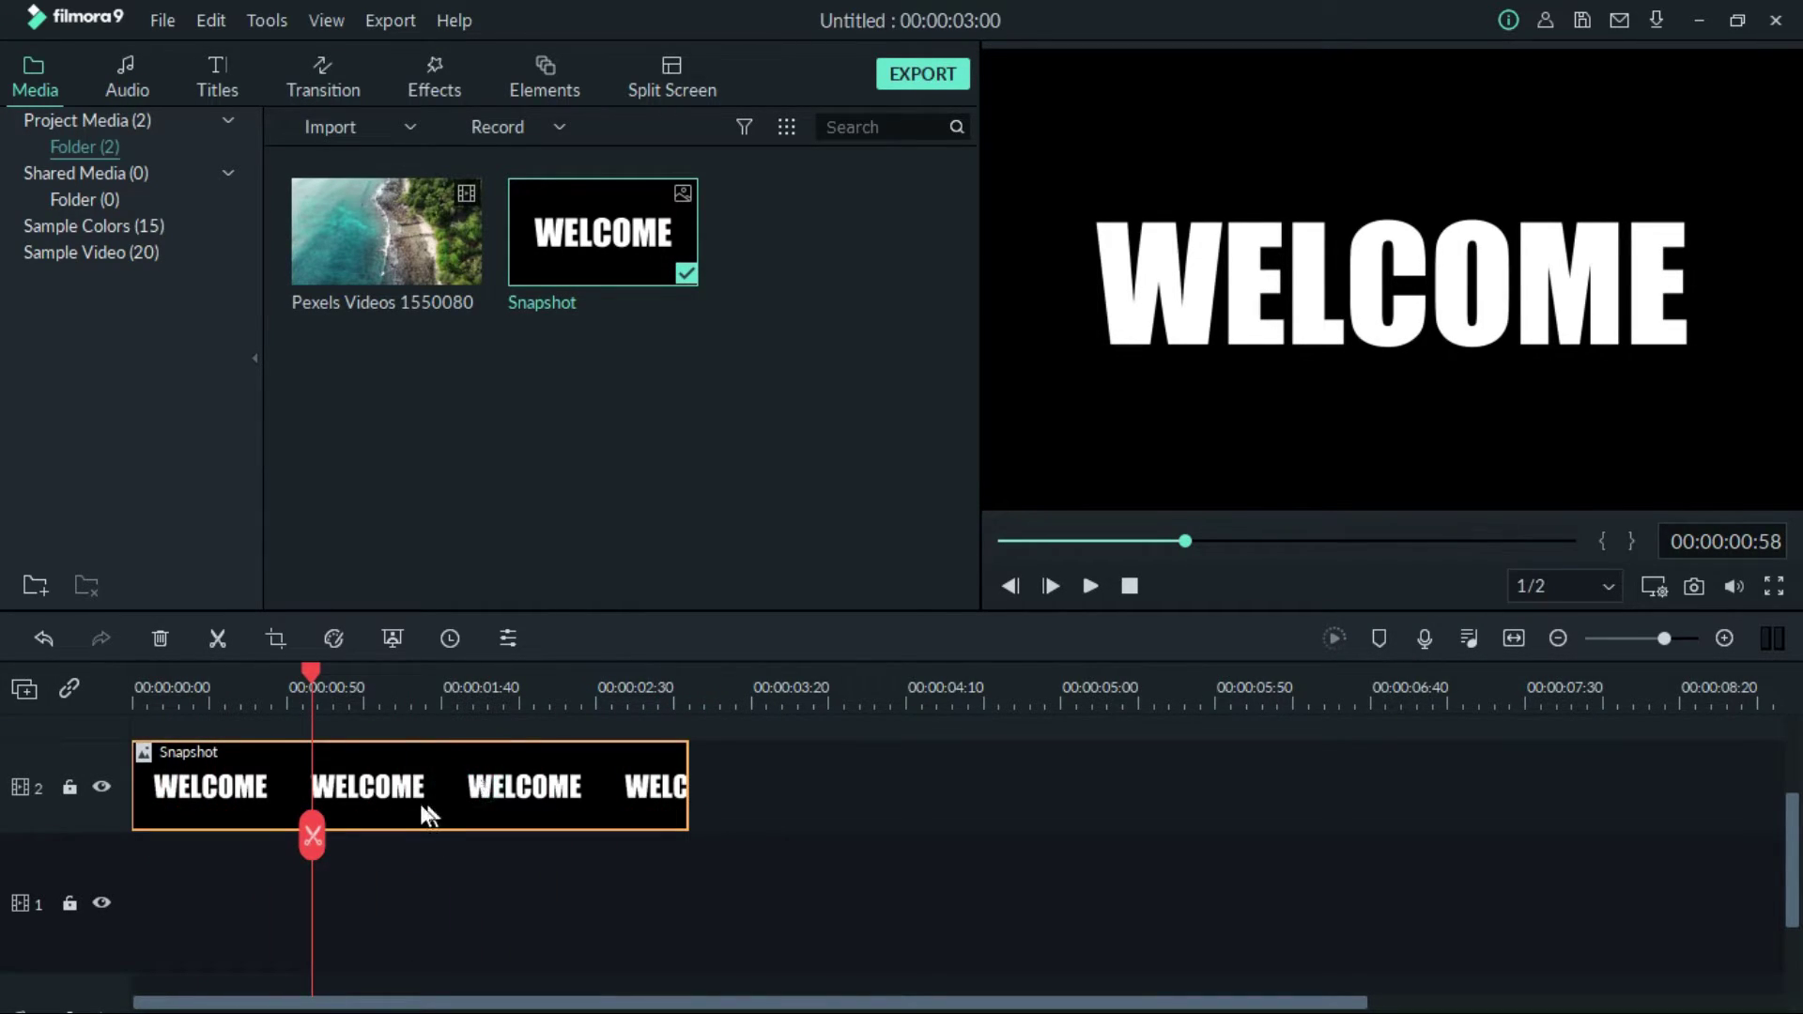
{"action": "left_click", "coordinate": [303, 674]}
{"action": "left_click", "coordinate": [1129, 585]}
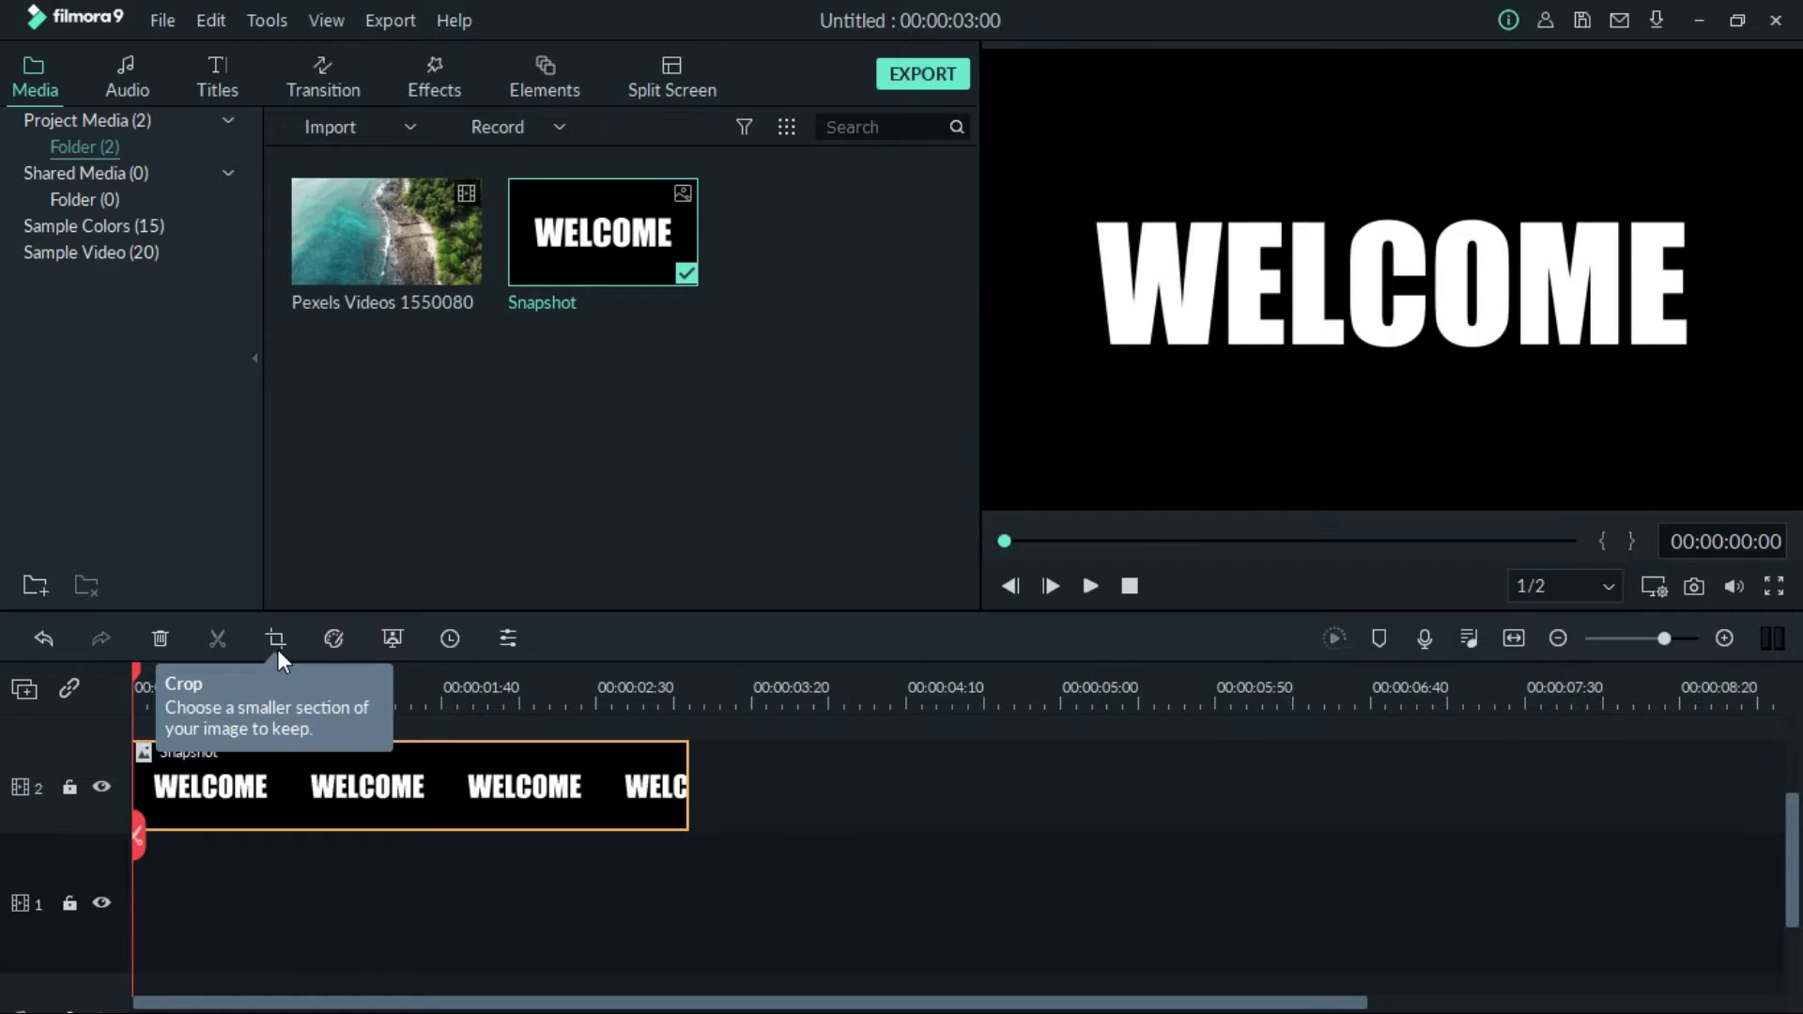
Step: Add a Pan & Zoom to the Snapshot clip ending on a 142×80 box at WELCOME's centre
{"action": "left_click", "coordinate": [278, 642]}
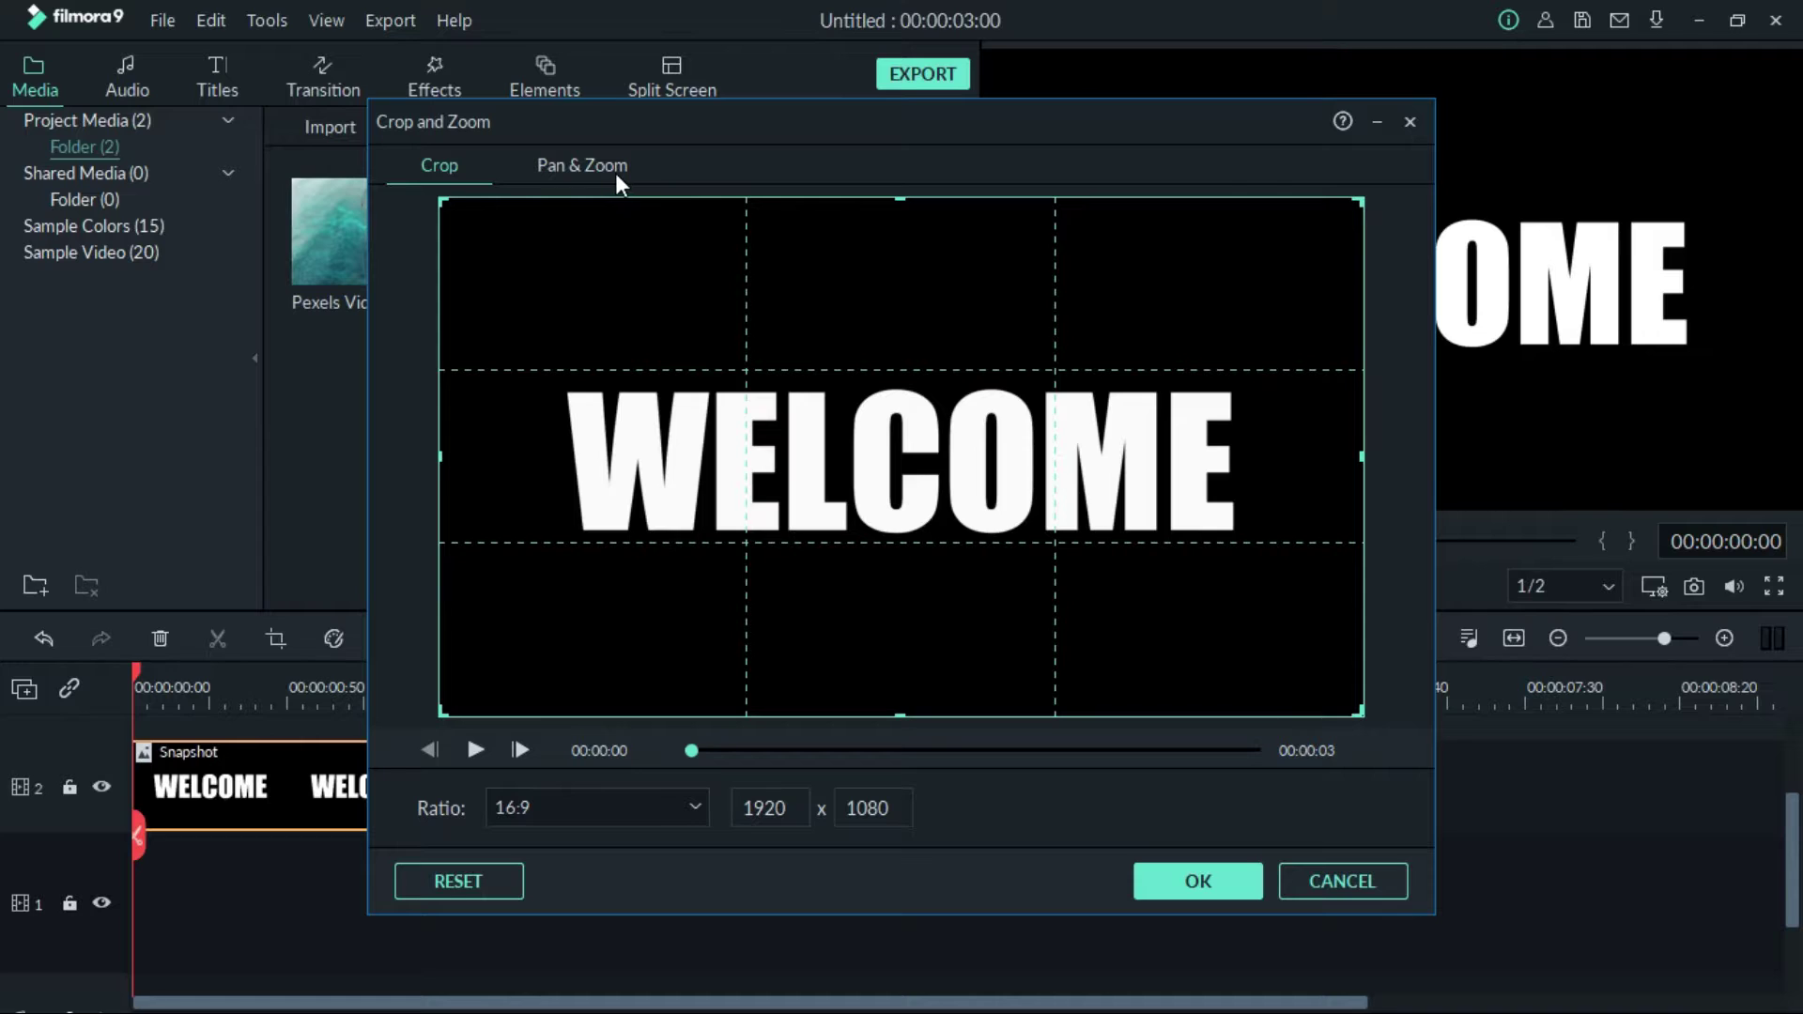
{"action": "left_click", "coordinate": [616, 169]}
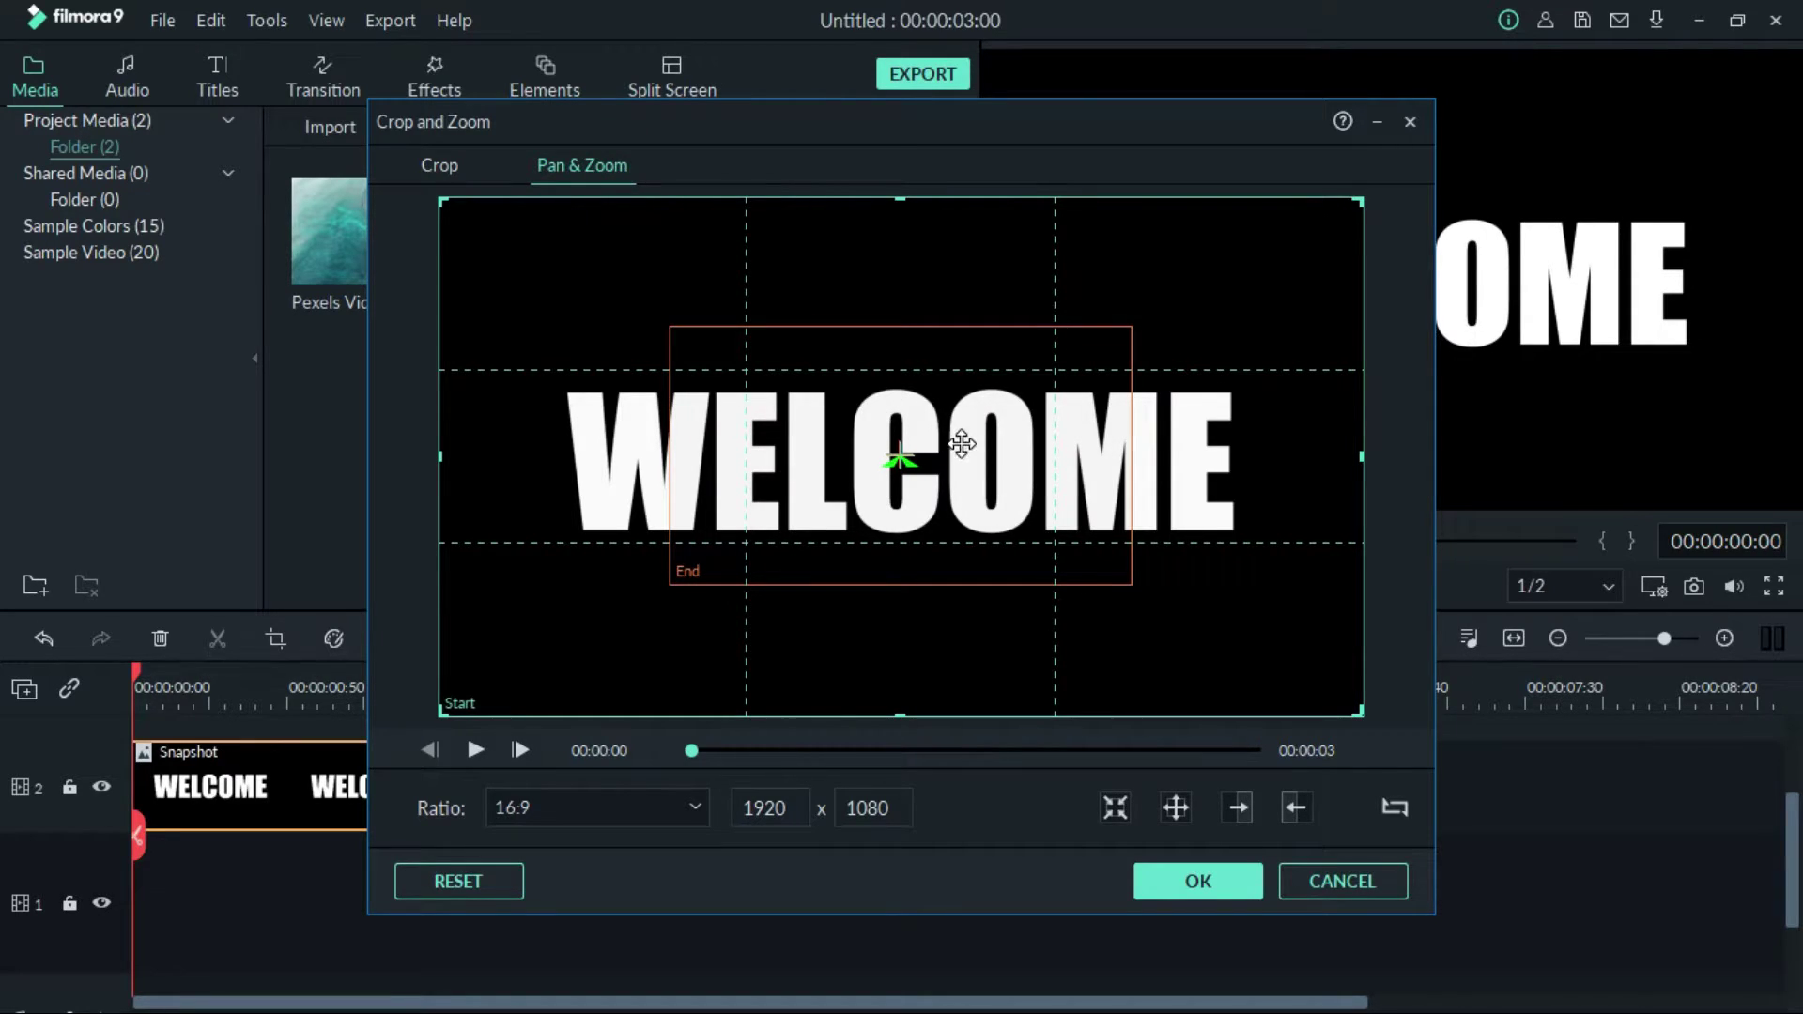
{"action": "left_click", "coordinate": [904, 460]}
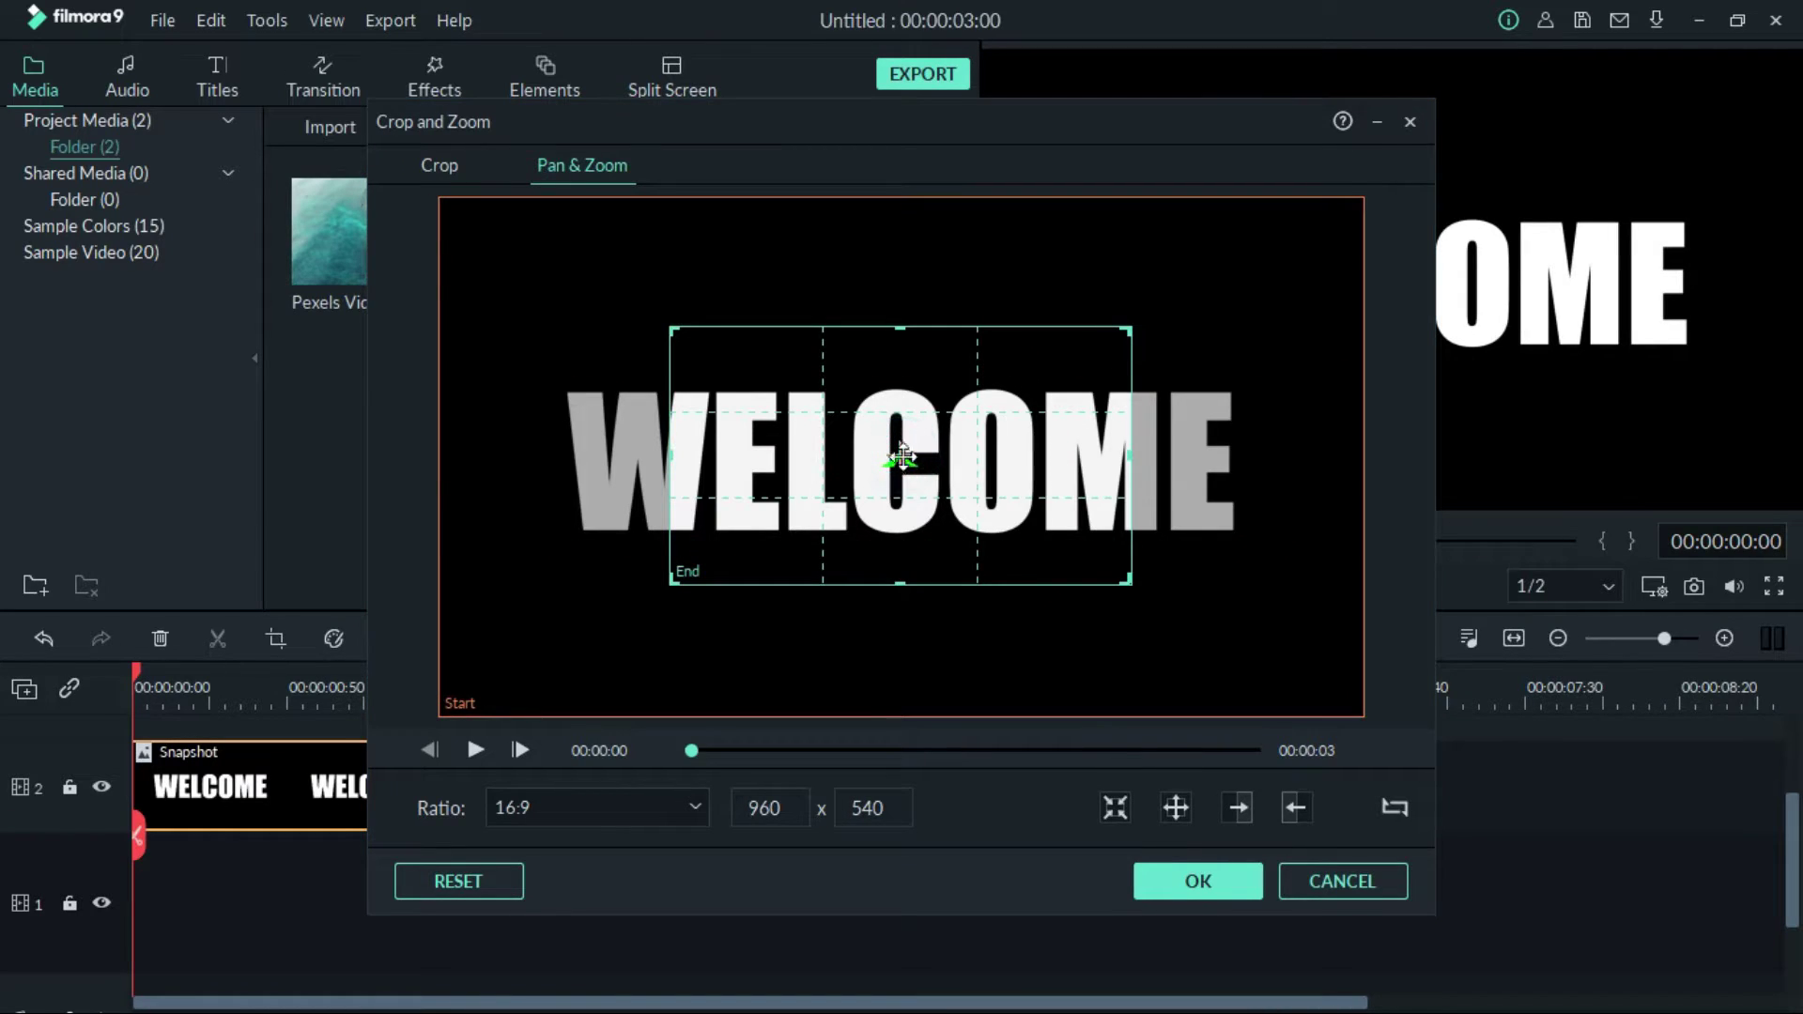
{"action": "left_click_drag", "start_coordinate": [1130, 582], "coordinate": [871, 457]}
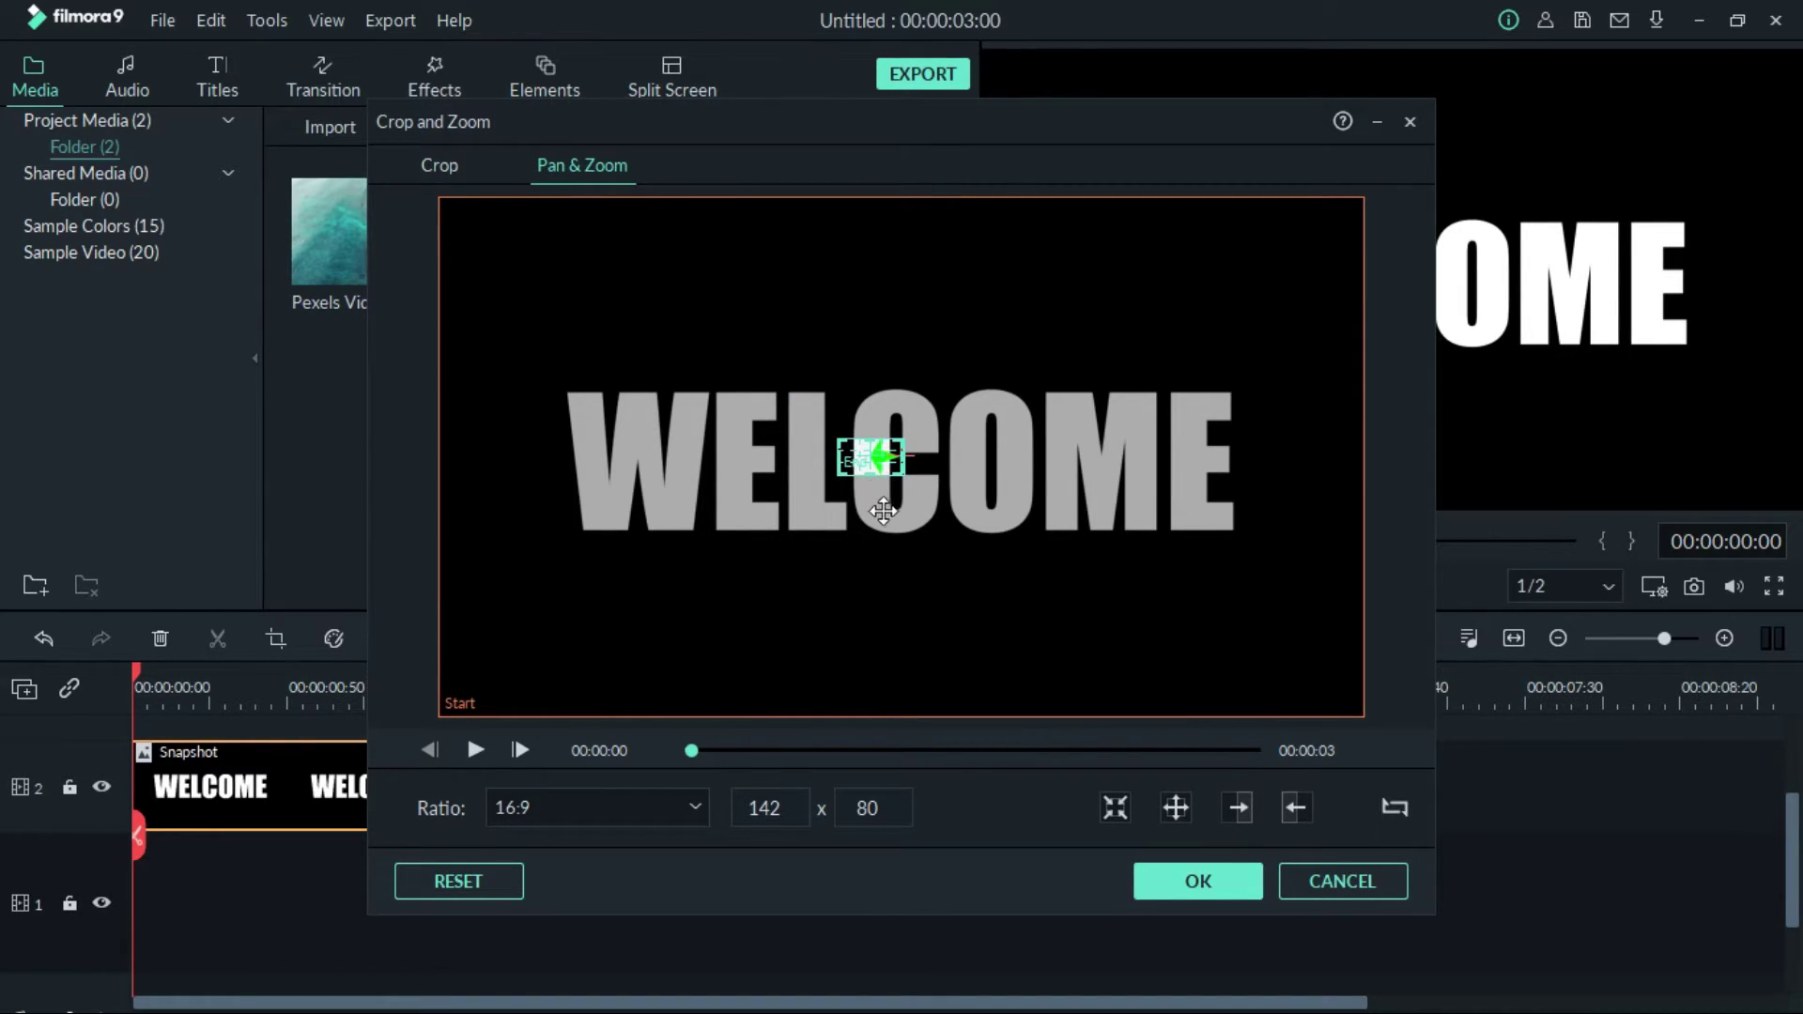
{"action": "left_click", "coordinate": [1210, 876]}
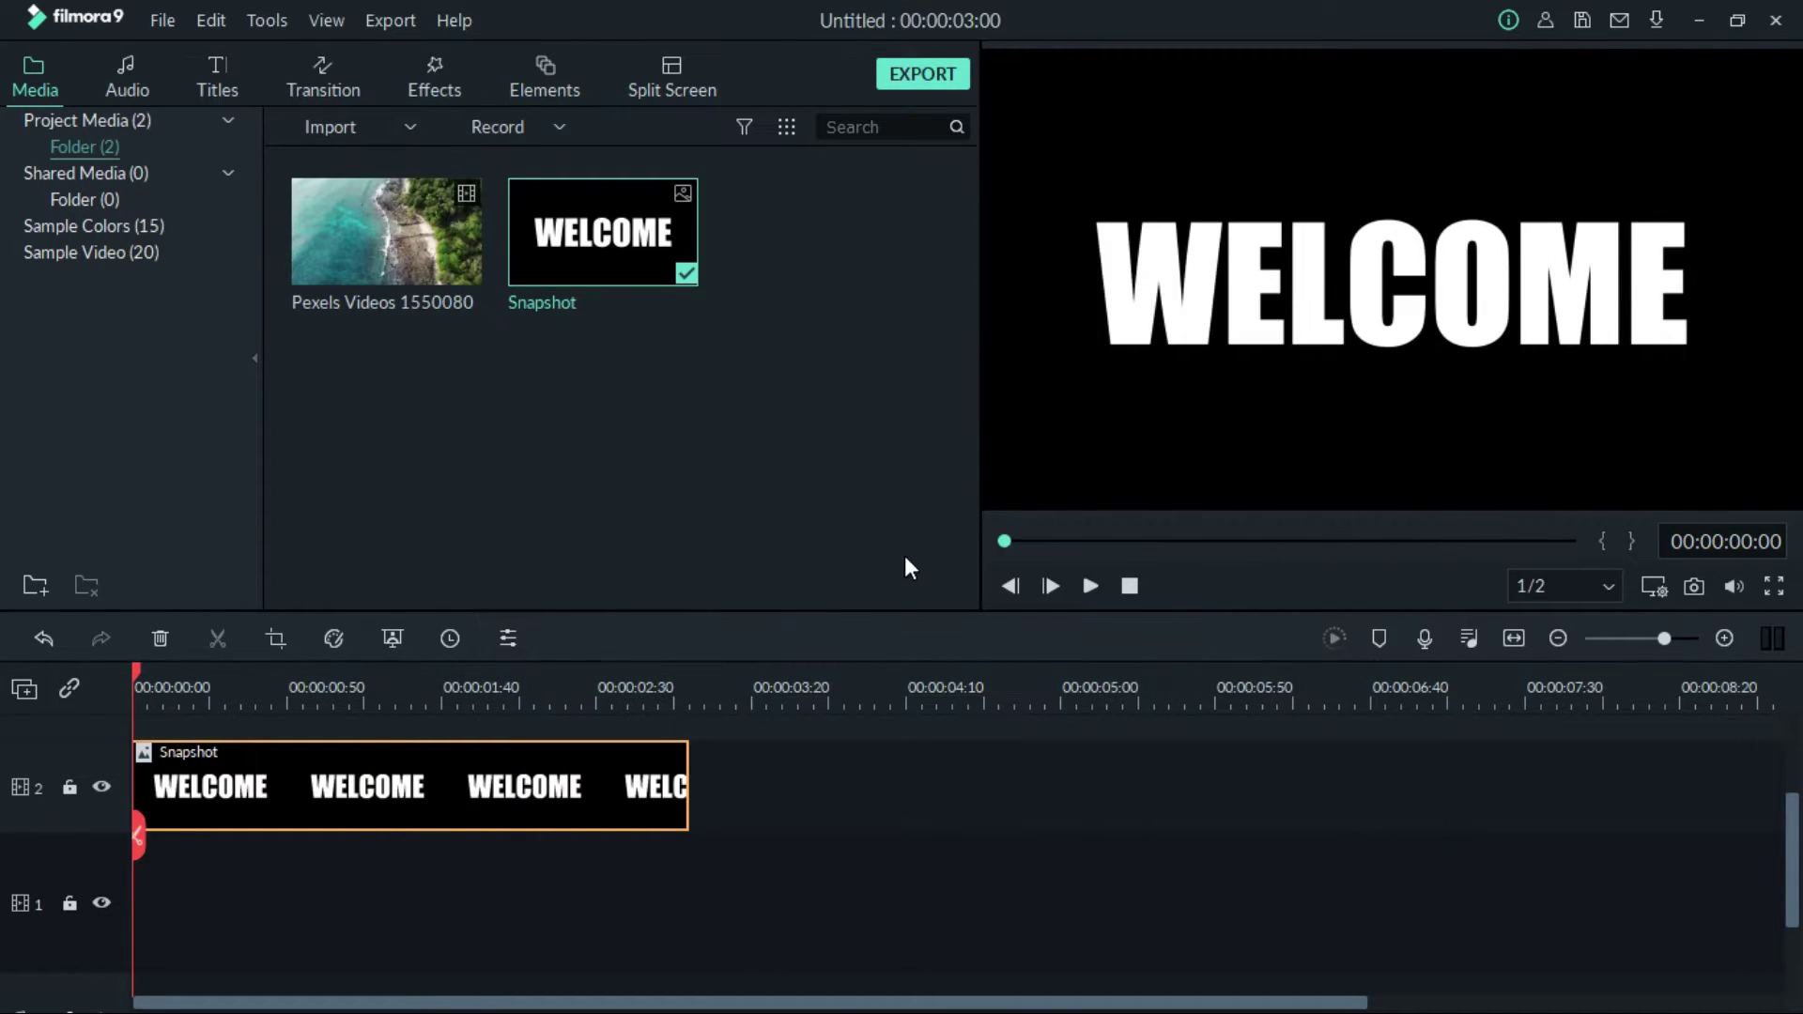
Step: Play the zoom to its final all-white frame and capture it as Snapshot_1
{"action": "left_click", "coordinate": [1089, 586]}
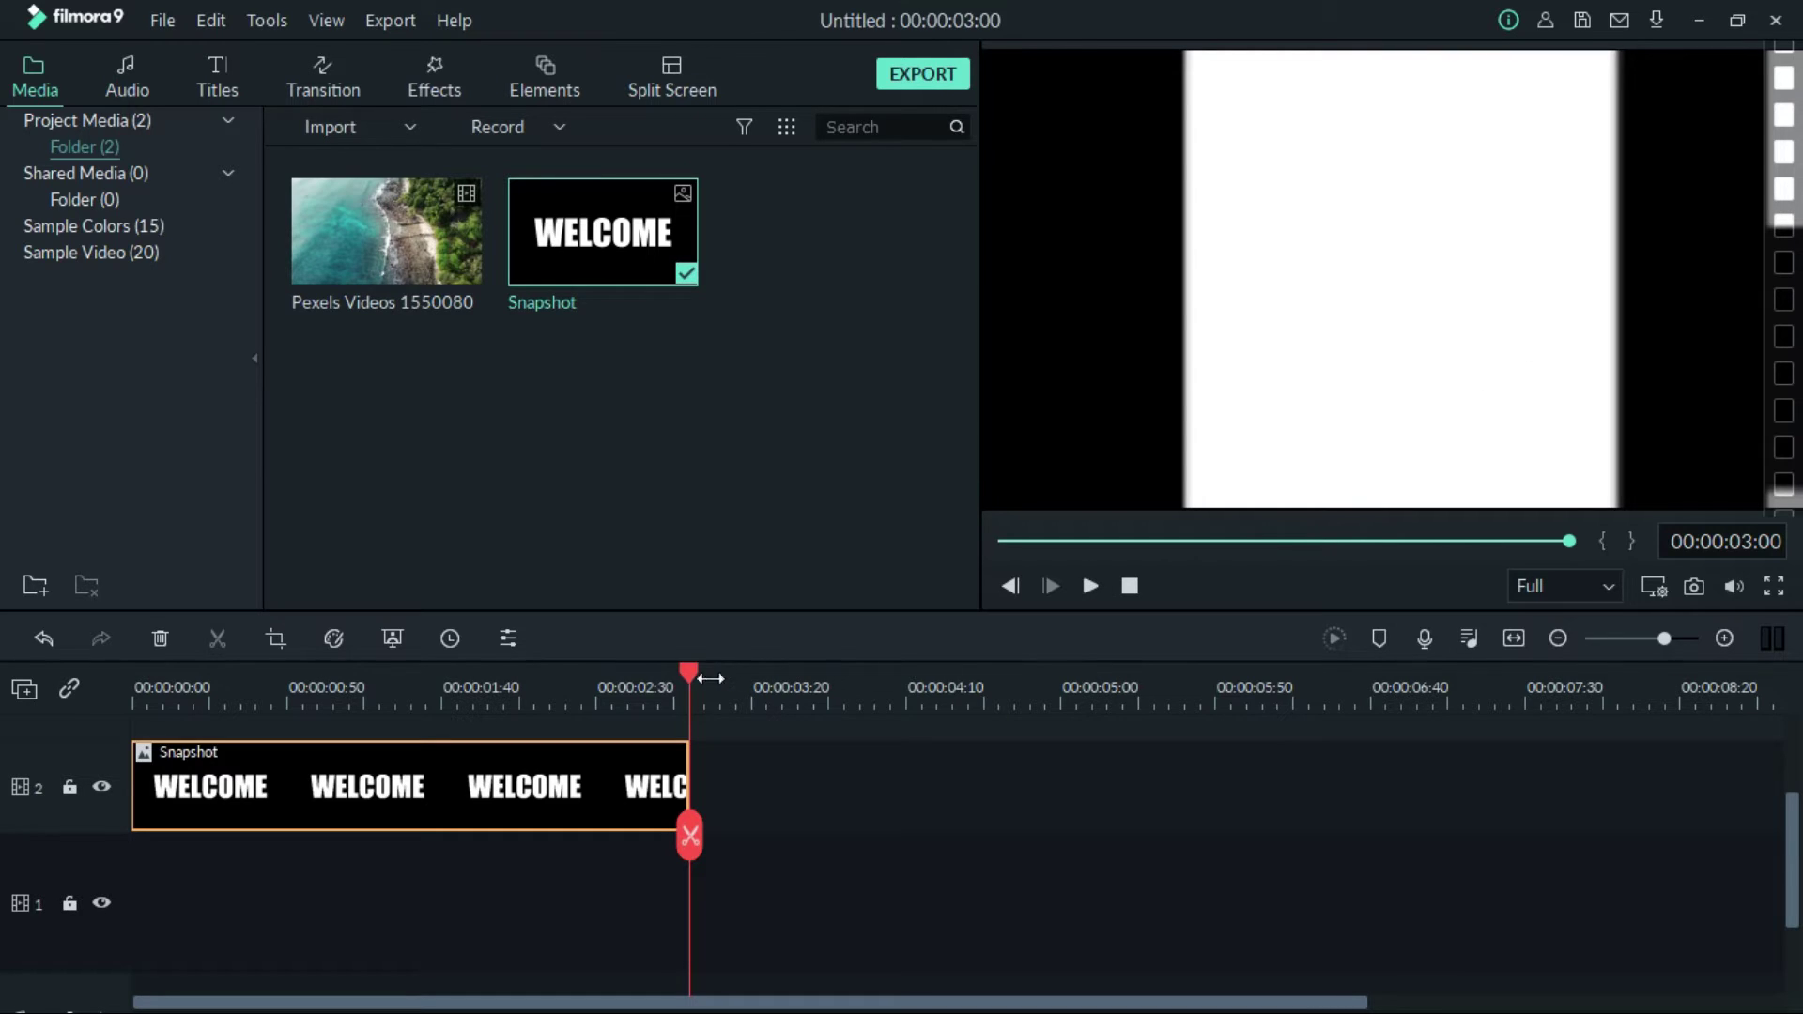
{"action": "mouse_move", "coordinate": [689, 672]}
{"action": "left_mouse_down"}
{"action": "mouse_move", "coordinate": [485, 673]}
{"action": "mouse_move", "coordinate": [719, 690]}
{"action": "mouse_move", "coordinate": [662, 681]}
{"action": "left_mouse_up"}
{"action": "left_click", "coordinate": [1089, 585]}
{"action": "left_click", "coordinate": [1693, 585]}
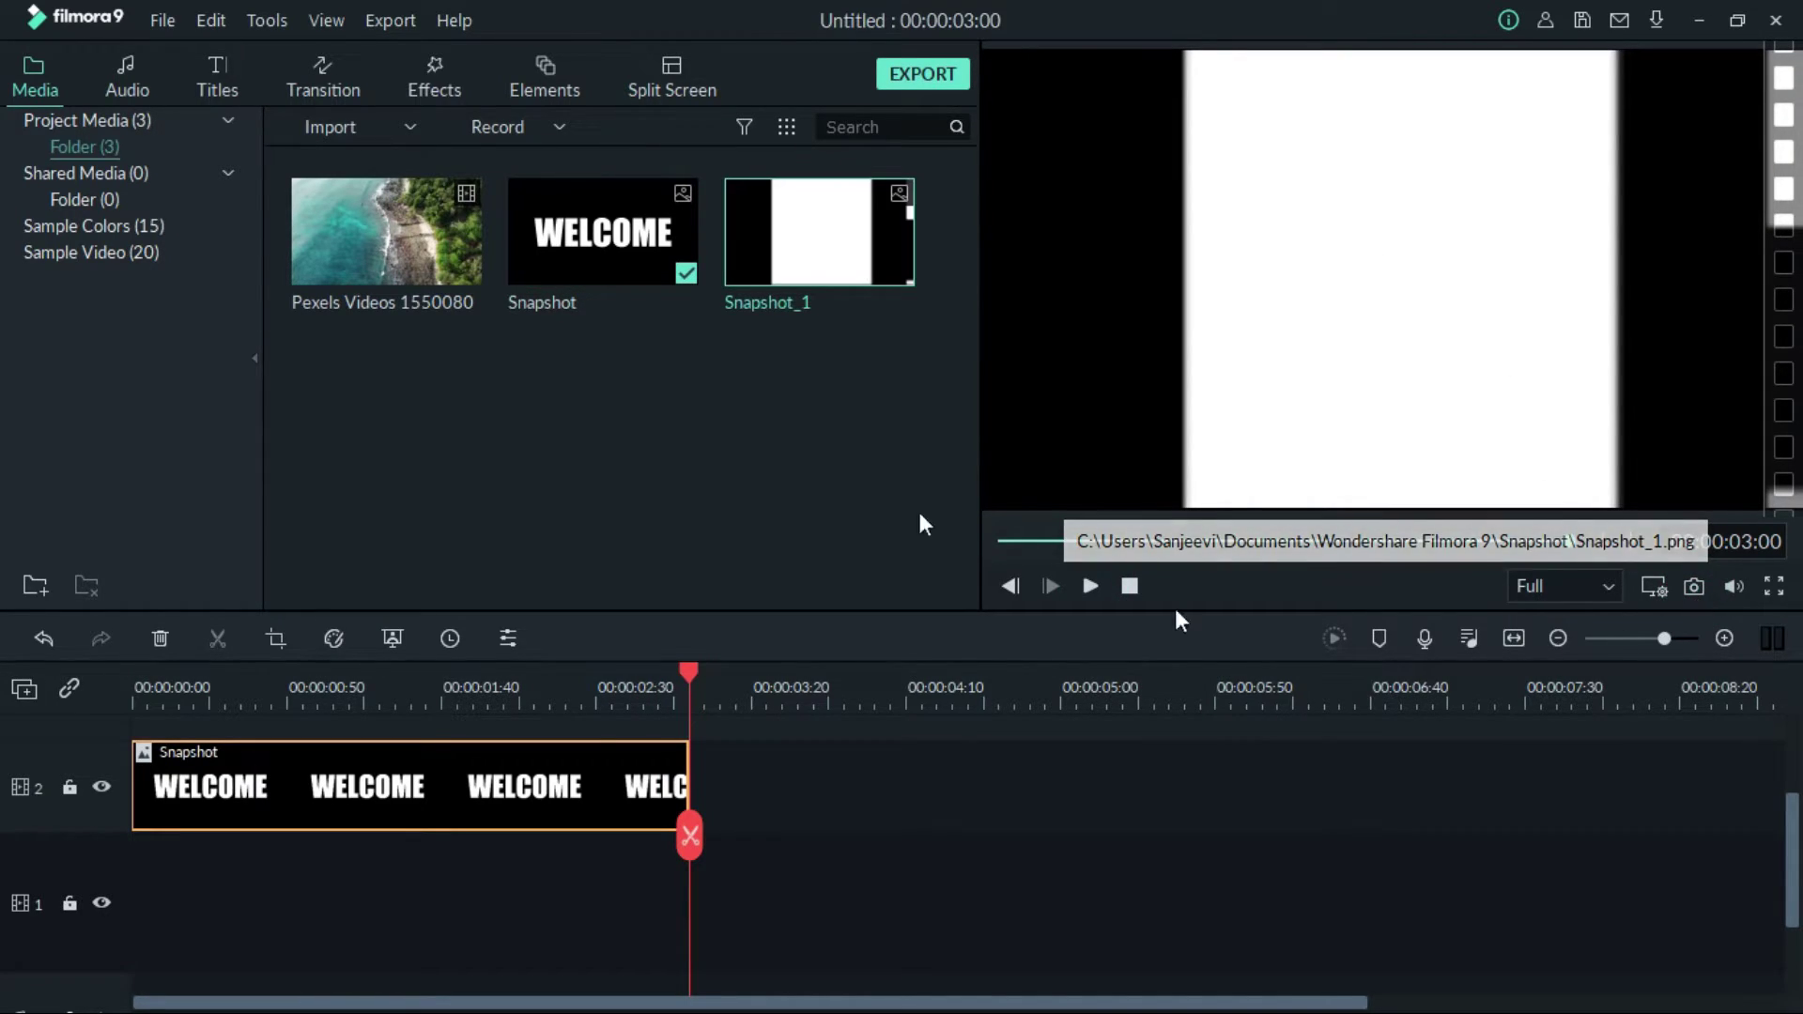
Step: Add Snapshot_1 after the Snapshot clip and trim it to end at 00:00:03:24
{"action": "mouse_move", "coordinate": [836, 239]}
{"action": "left_click_drag", "start_coordinate": [866, 246], "coordinate": [714, 787]}
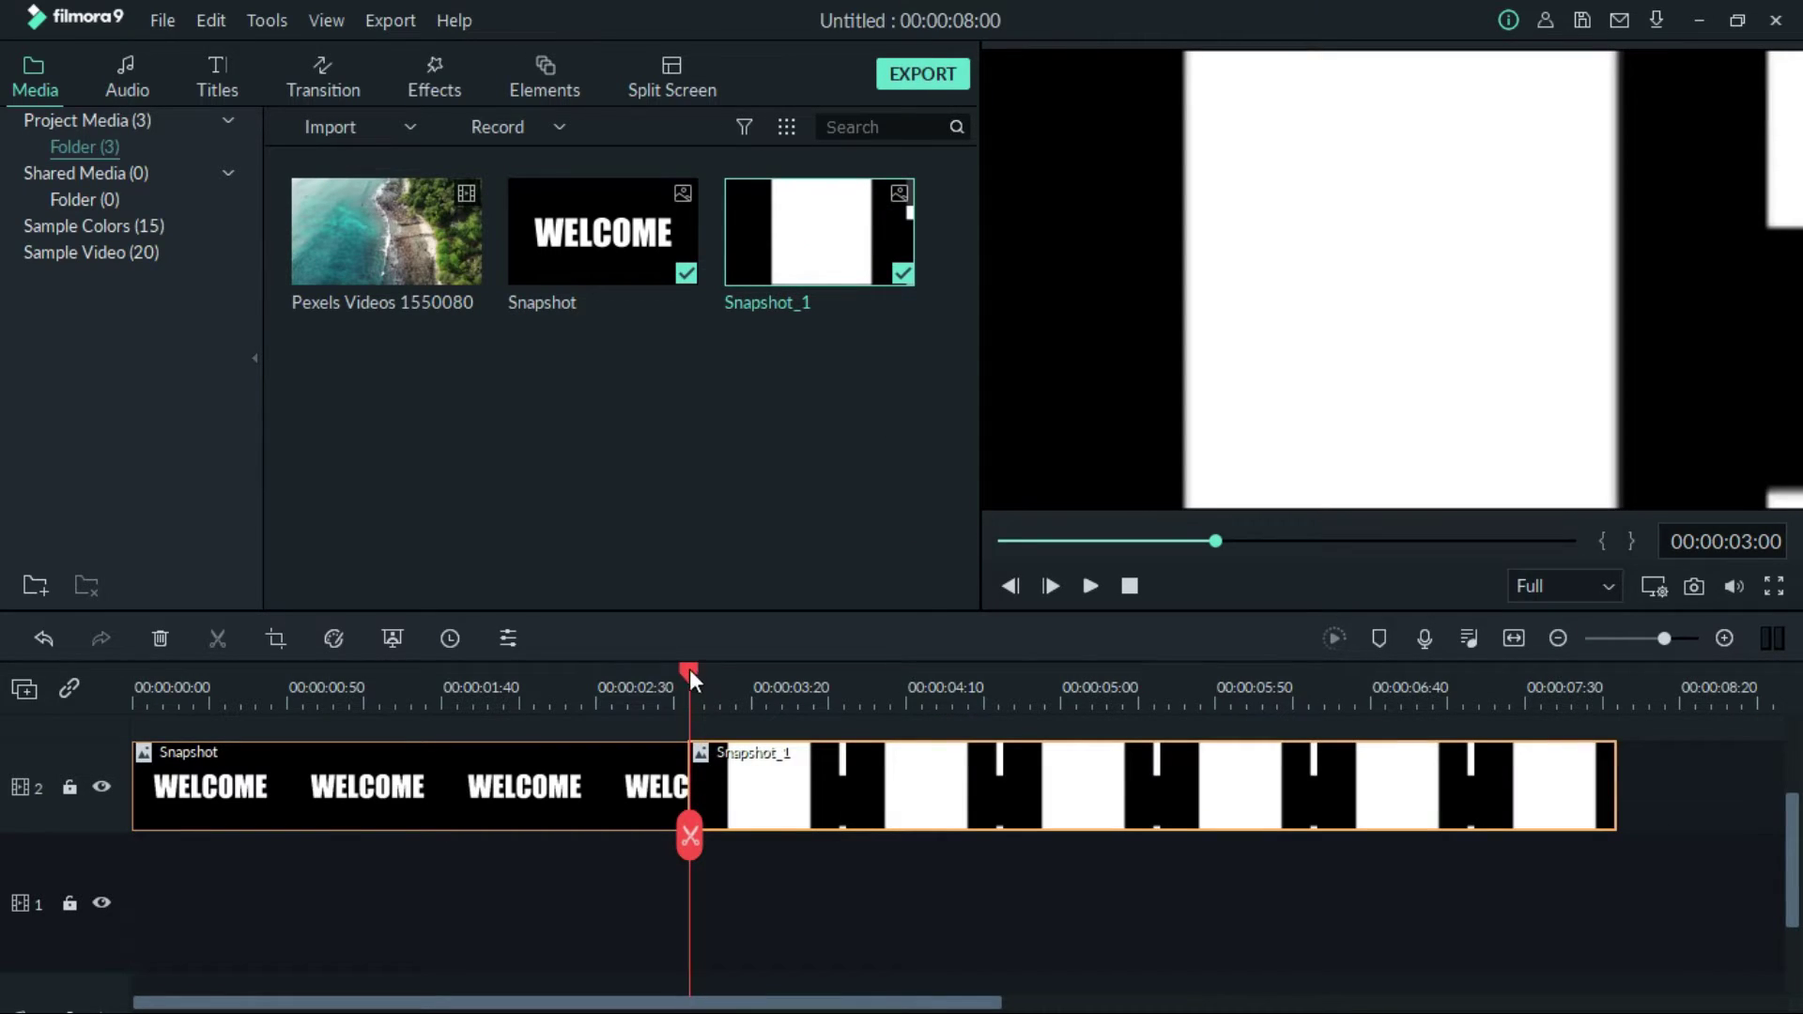
{"action": "left_click_drag", "start_coordinate": [691, 664], "coordinate": [764, 665]}
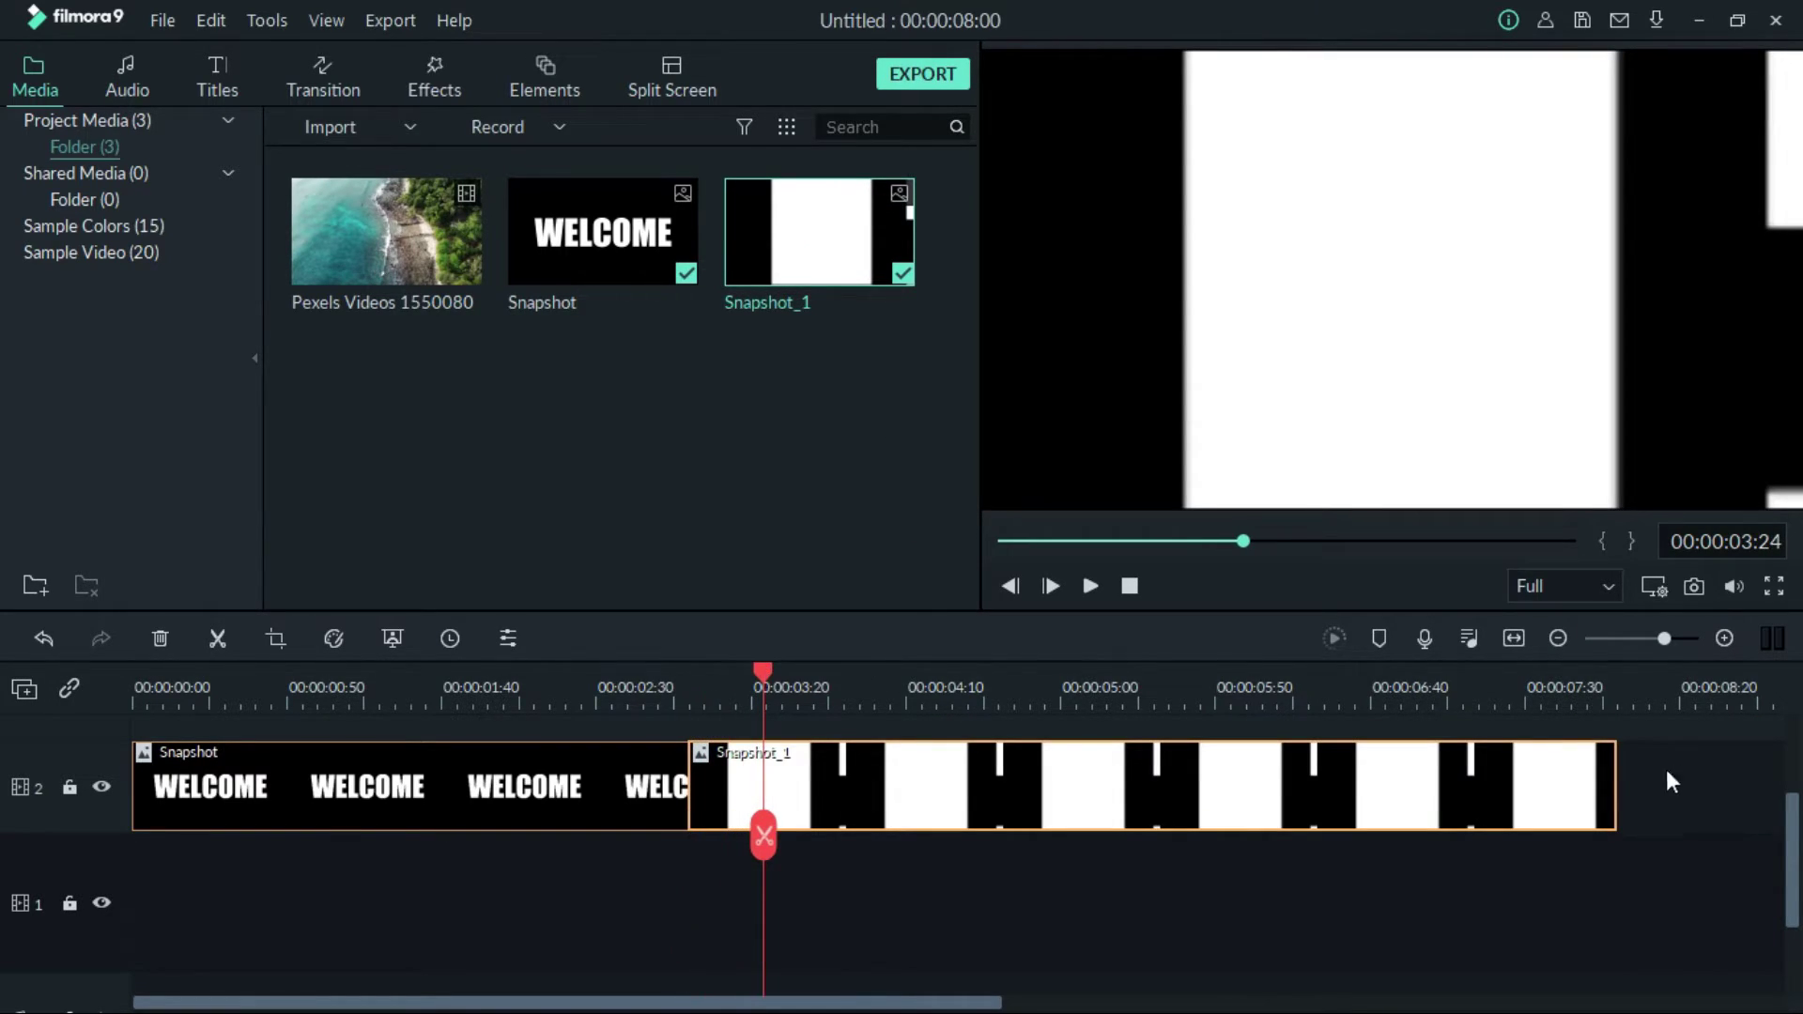
{"action": "left_click_drag", "start_coordinate": [1614, 785], "coordinate": [761, 768]}
Step: Give the white frame clip a Pan & Zoom ending on a centred 960x540 area
{"action": "left_click", "coordinate": [710, 699]}
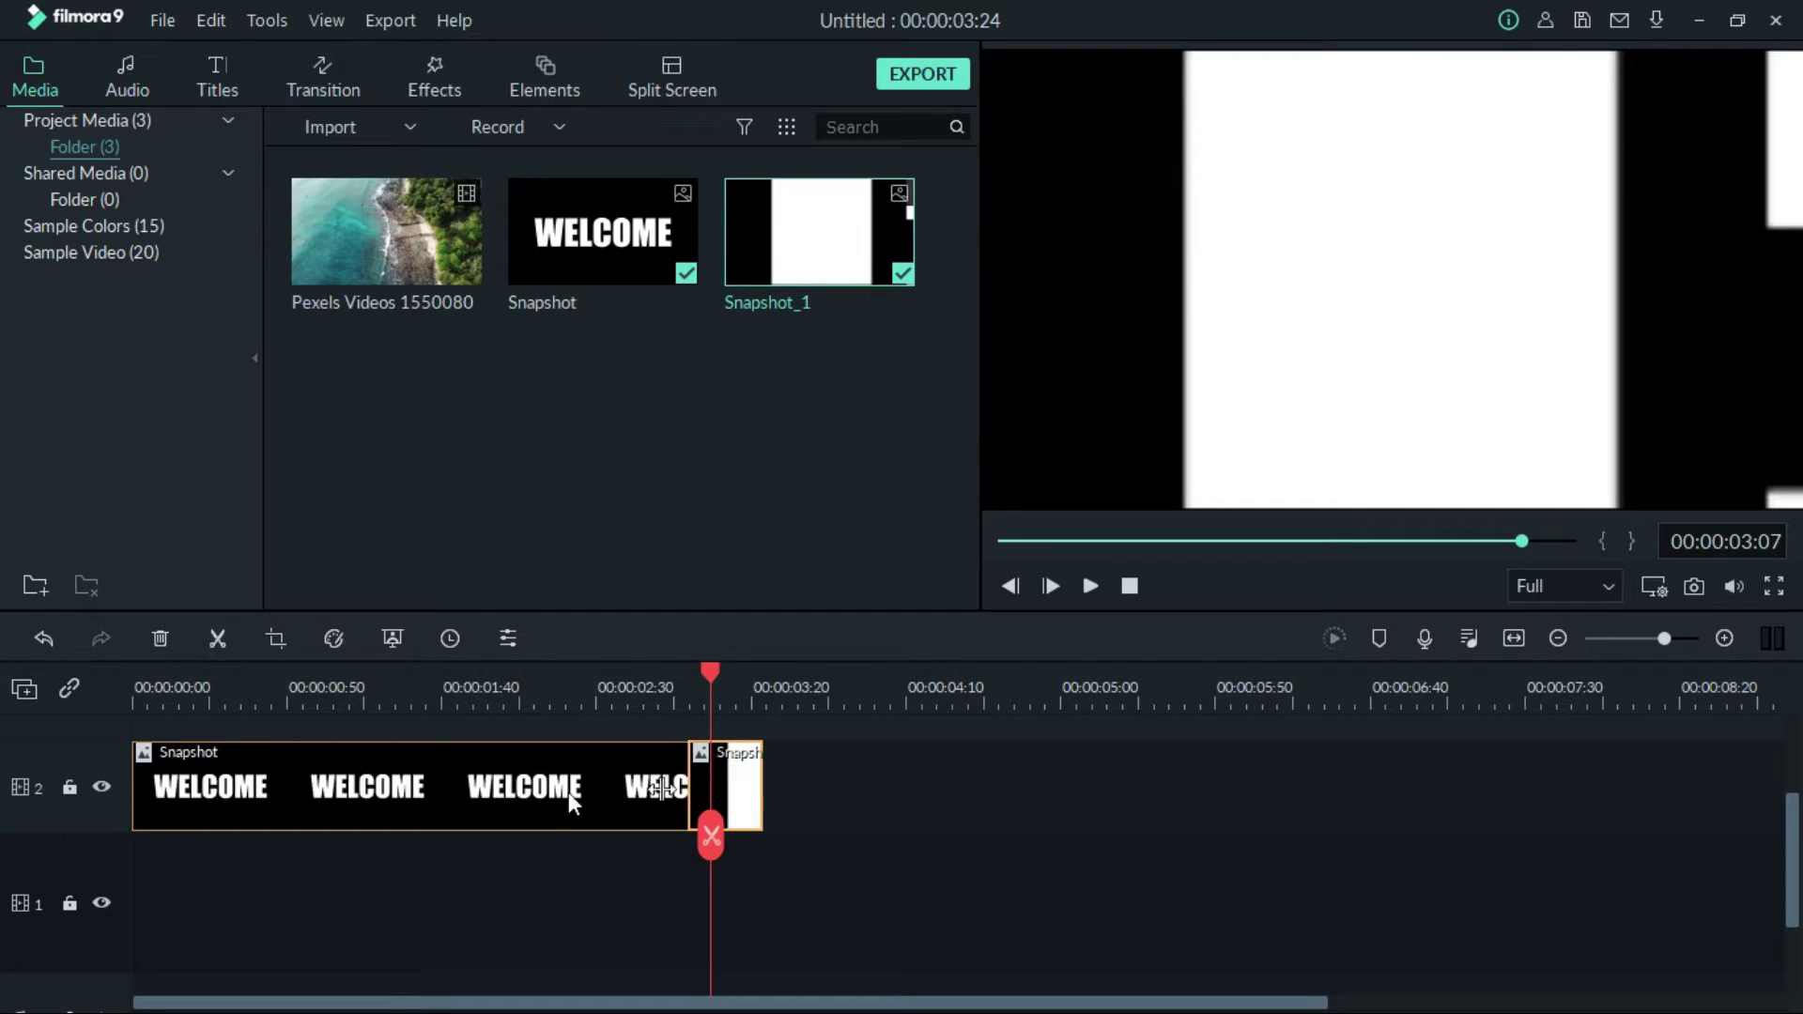
{"action": "left_click", "coordinate": [274, 638]}
{"action": "left_click", "coordinate": [591, 171]}
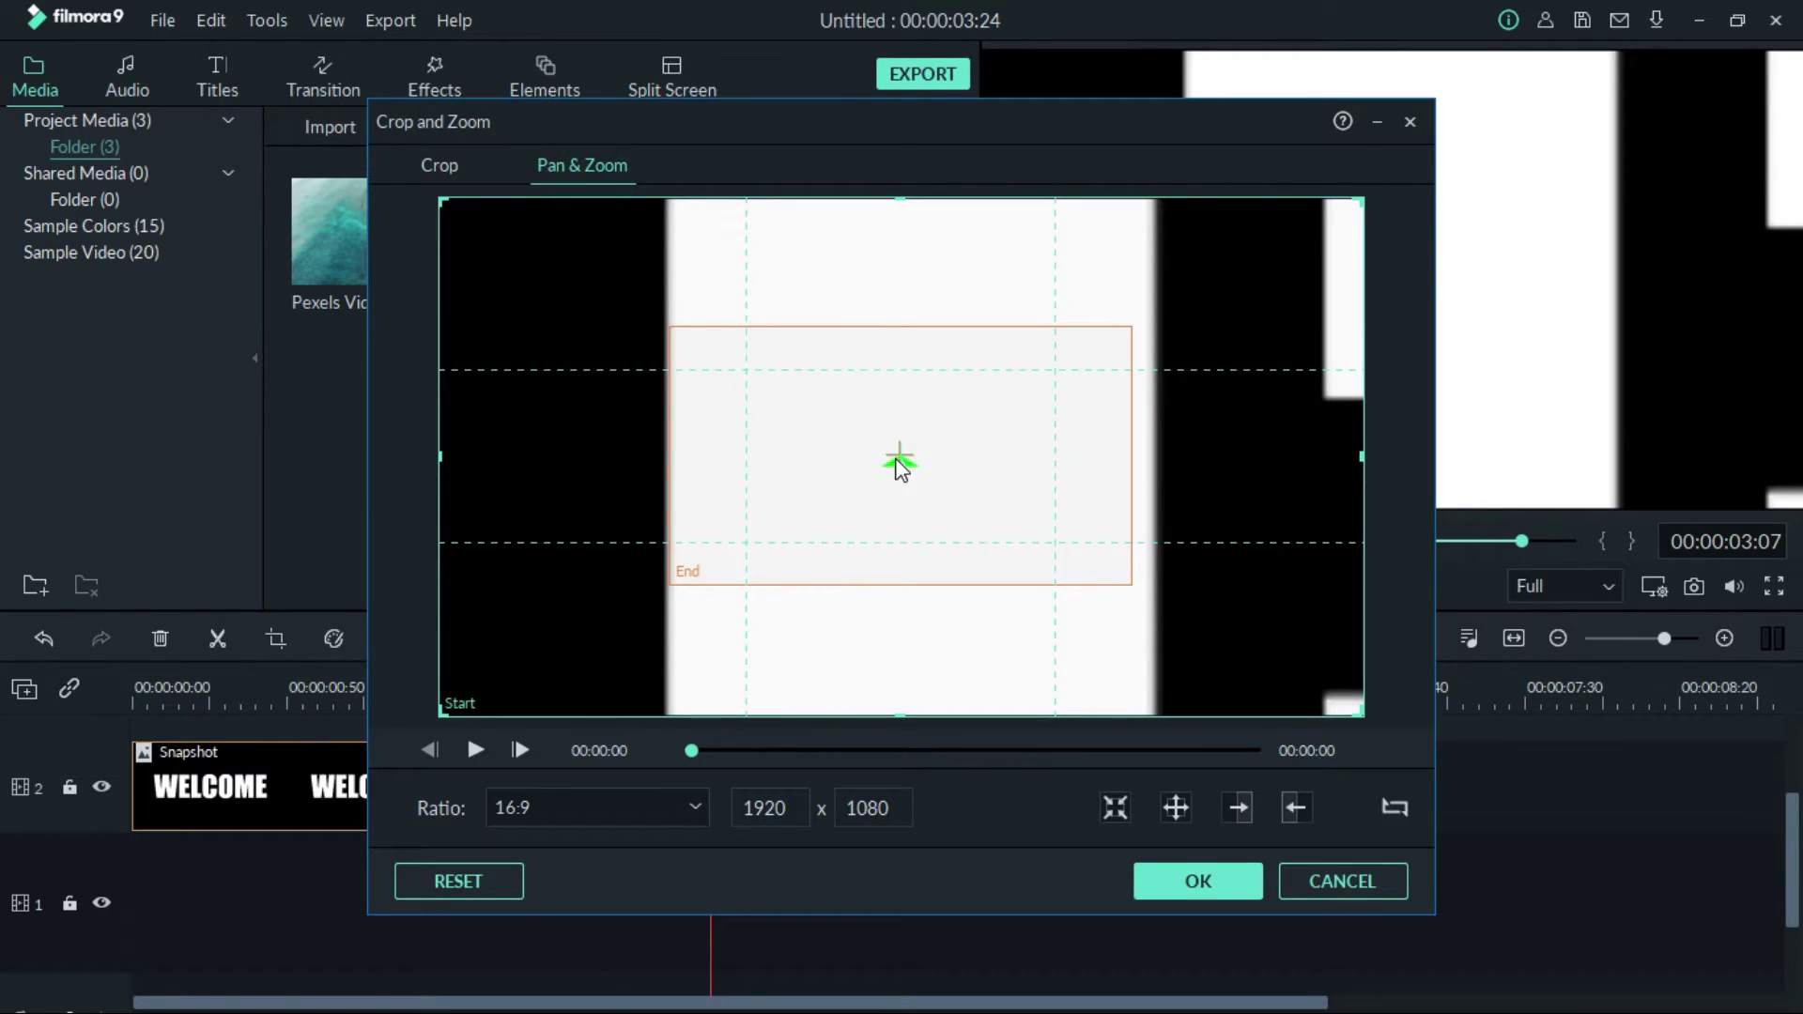
{"action": "left_click", "coordinate": [899, 459]}
{"action": "left_click_drag", "start_coordinate": [901, 460], "coordinate": [908, 459]}
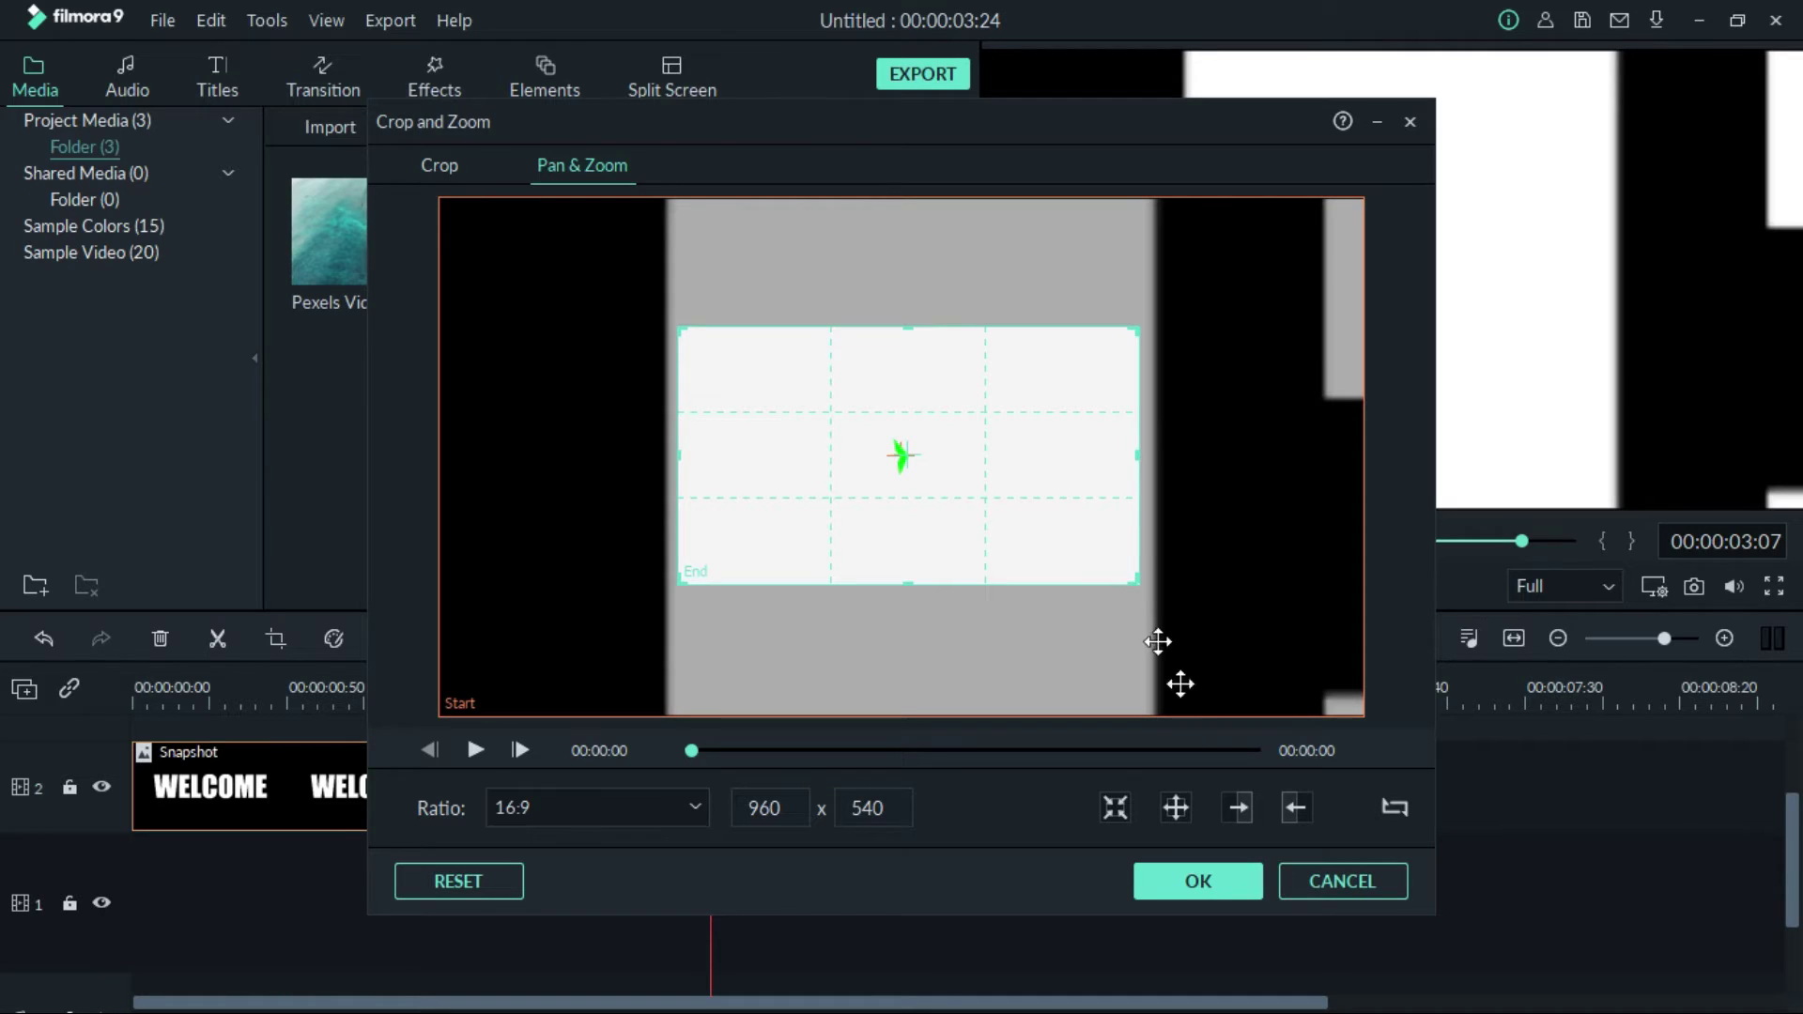
{"action": "left_click", "coordinate": [1220, 868]}
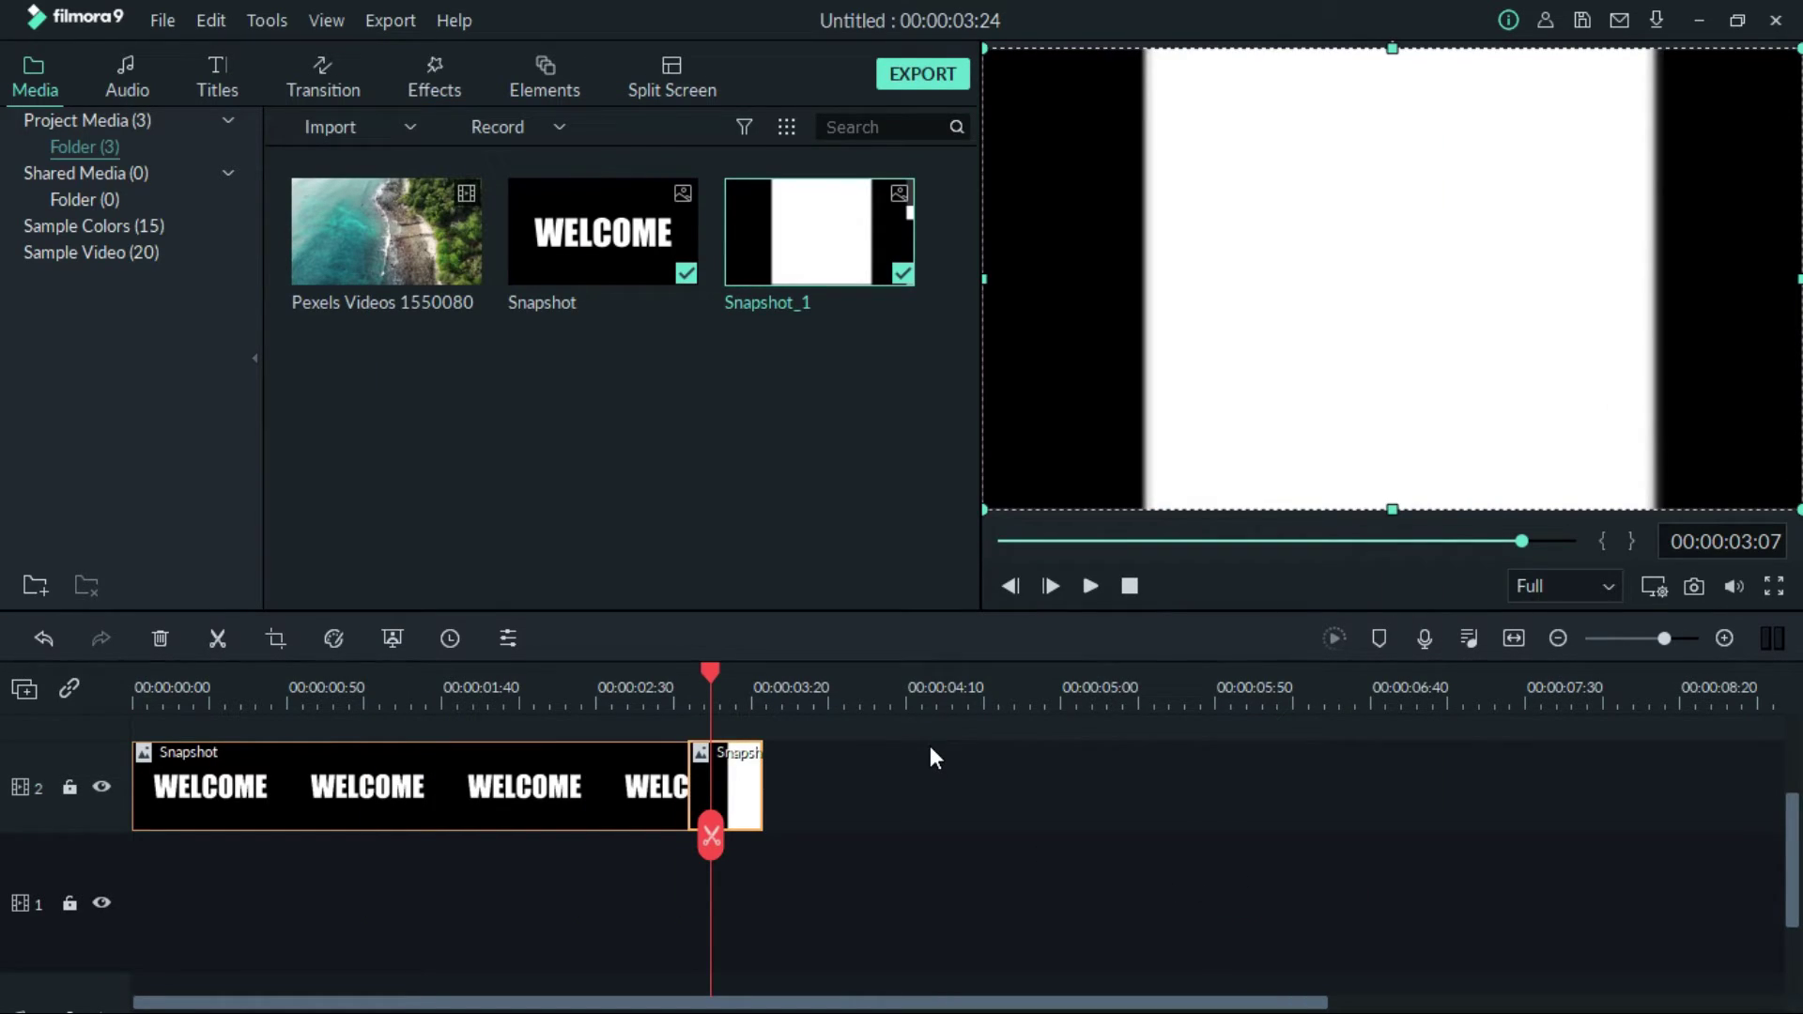
Step: Play back the zoom into the white frame, then drag the beach drone video onto track 1
{"action": "mouse_move", "coordinate": [709, 673]}
{"action": "left_mouse_down"}
{"action": "mouse_move", "coordinate": [570, 674]}
{"action": "mouse_move", "coordinate": [729, 691]}
{"action": "left_mouse_up"}
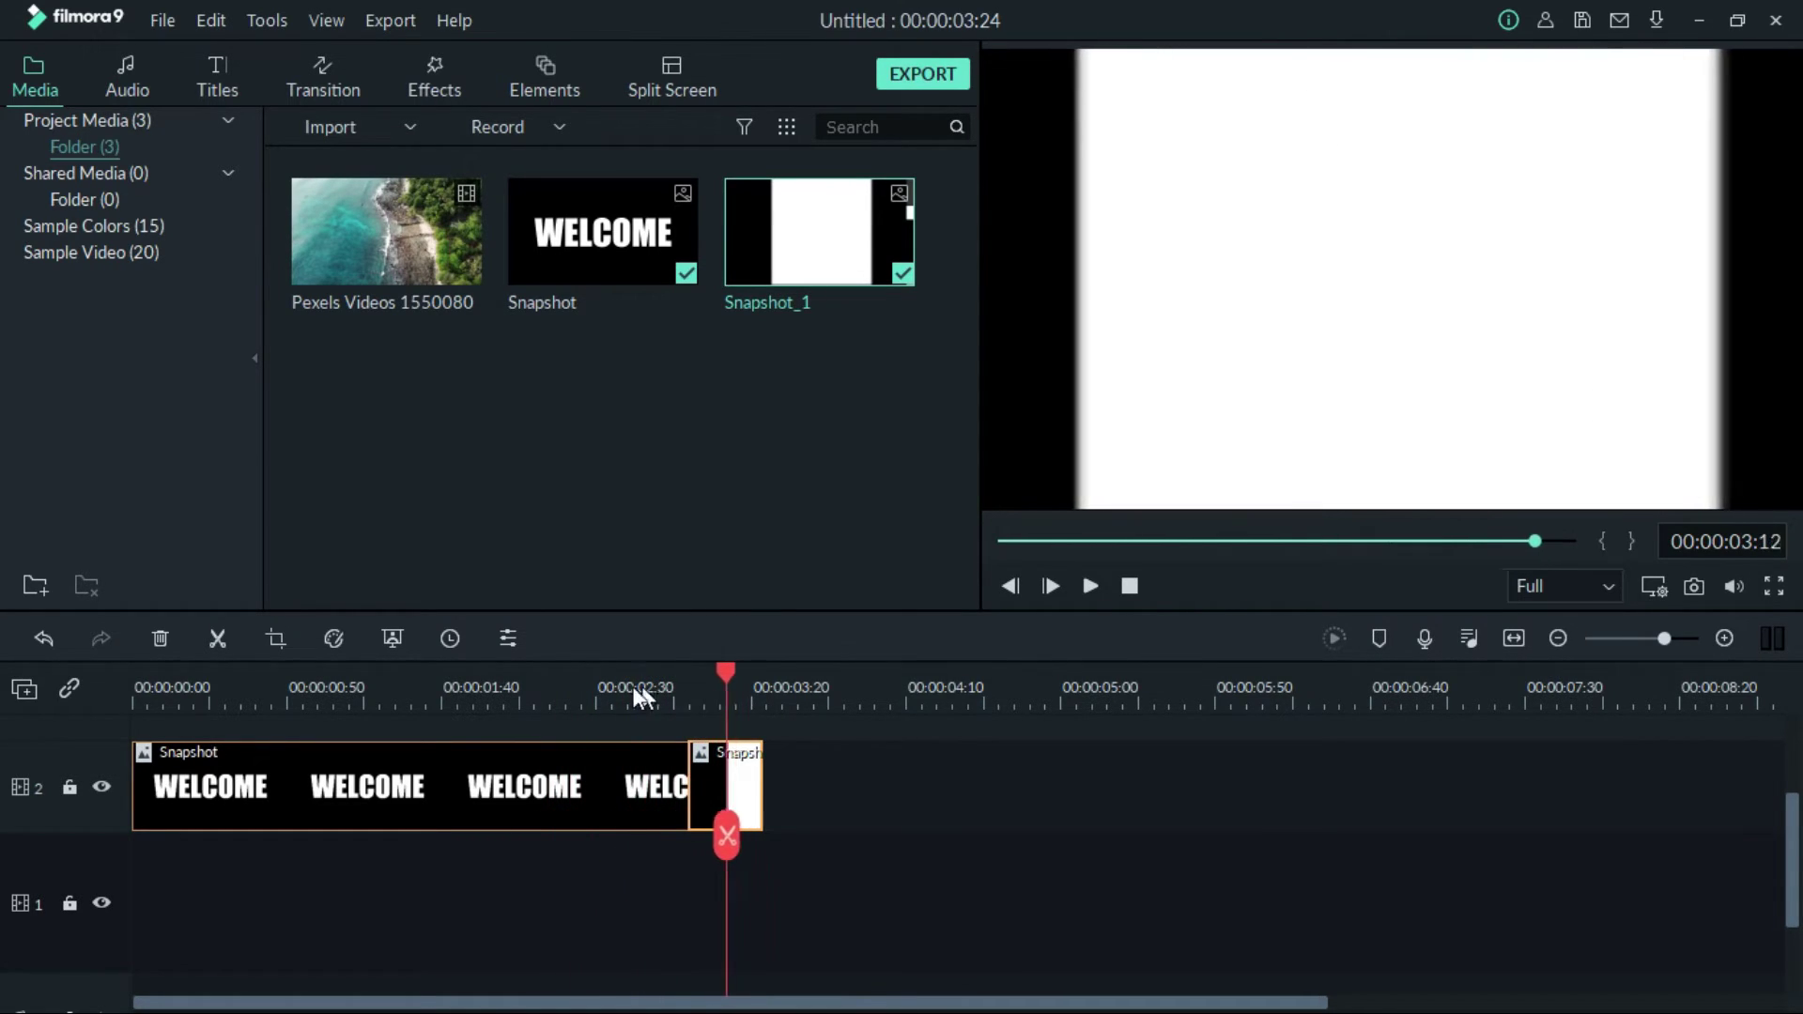
{"action": "left_click", "coordinate": [607, 685]}
{"action": "left_click", "coordinate": [1090, 585]}
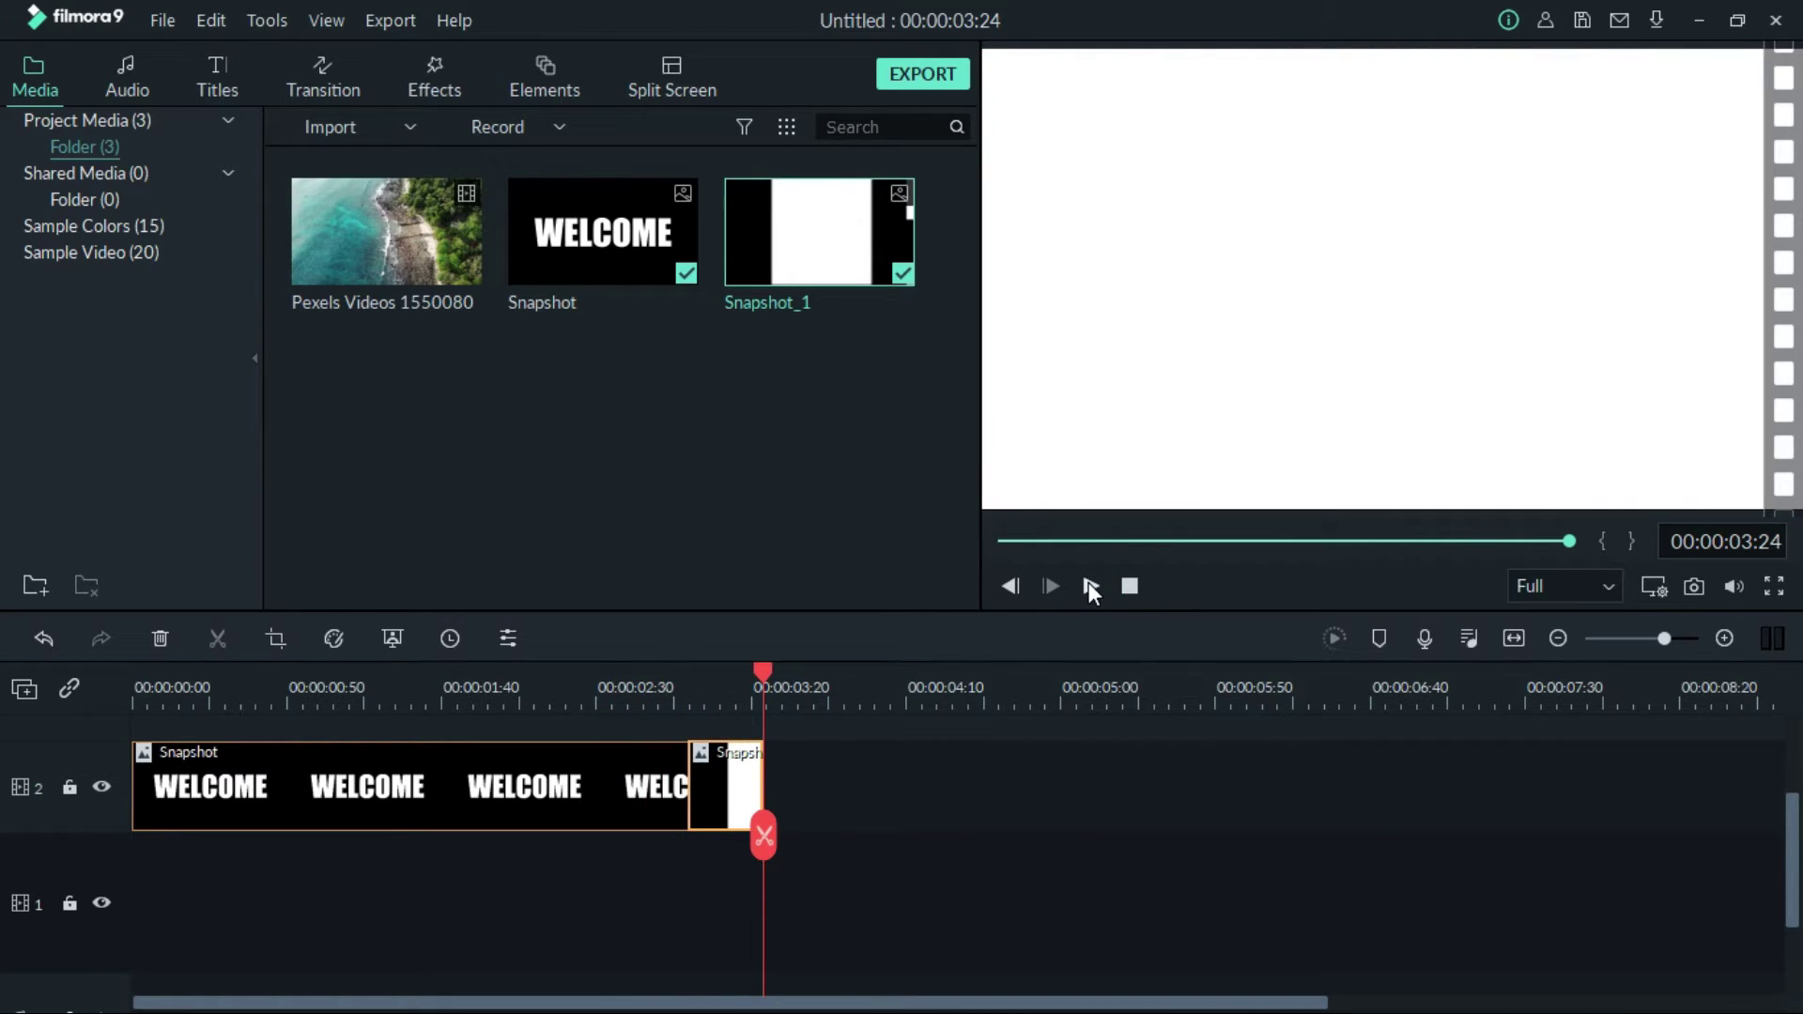
{"action": "left_click", "coordinate": [1129, 586]}
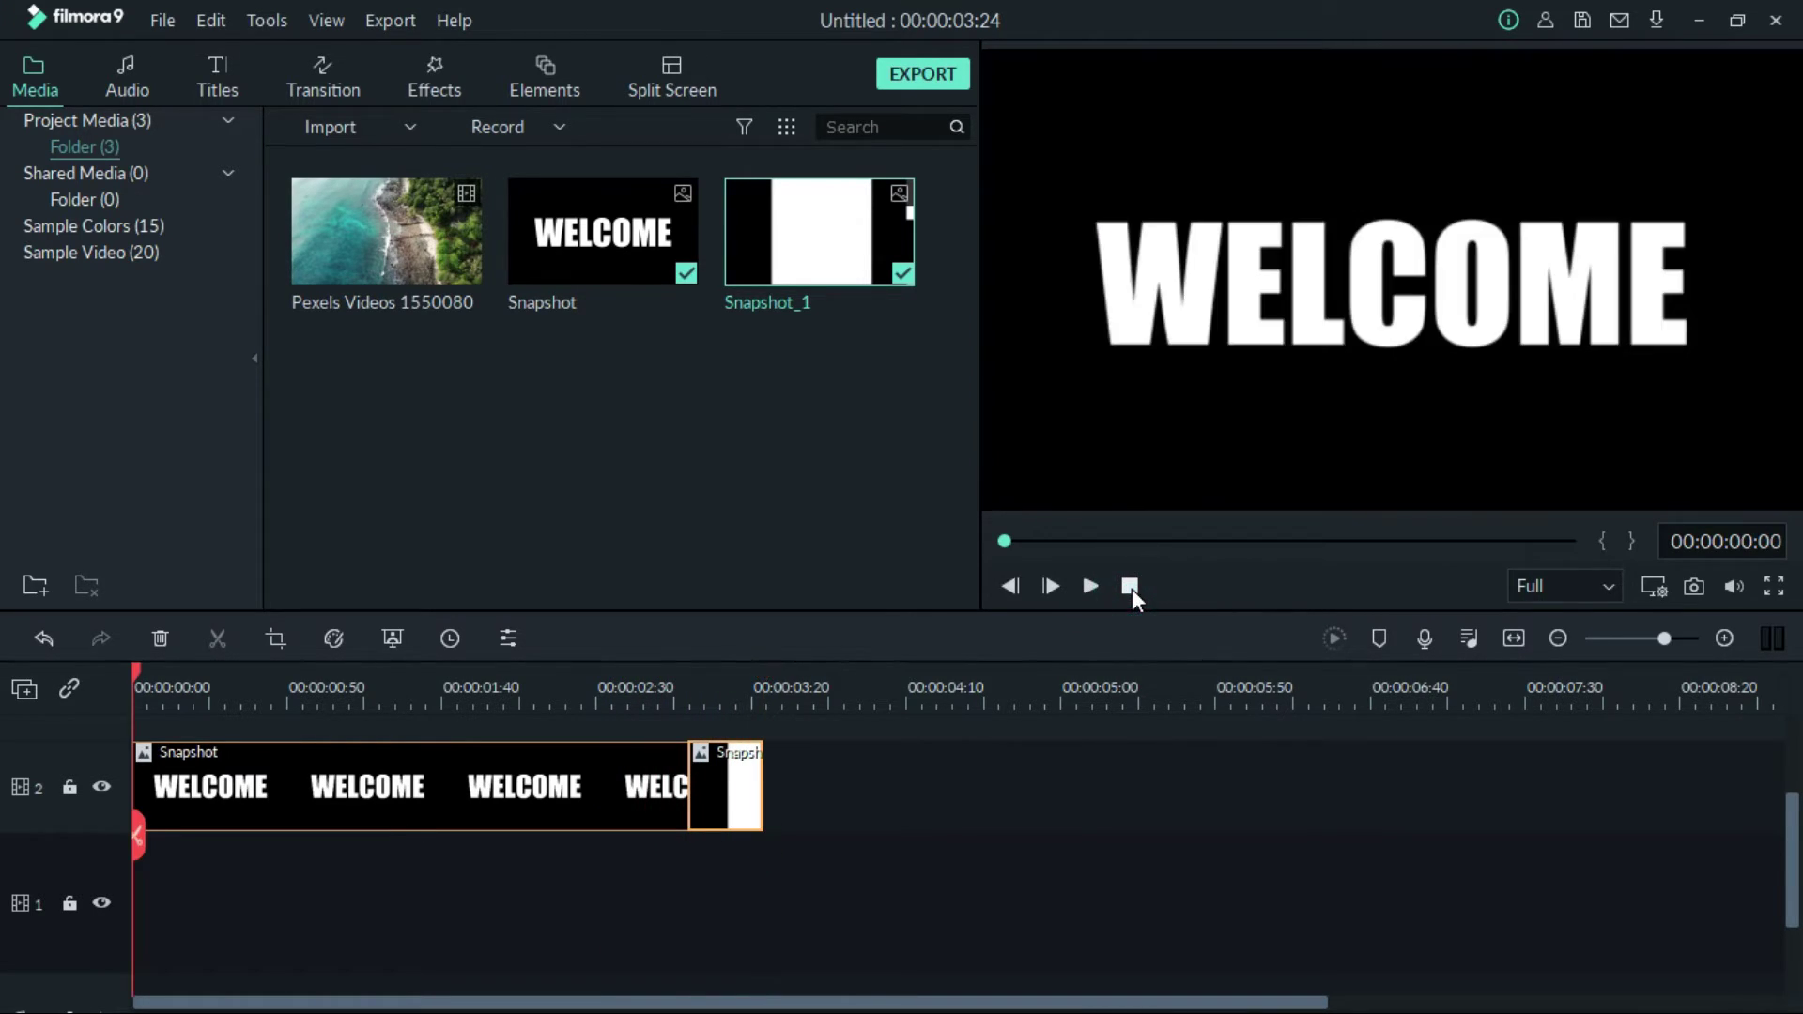
{"action": "left_click", "coordinate": [913, 373]}
{"action": "left_click_drag", "start_coordinate": [407, 252], "coordinate": [145, 870]}
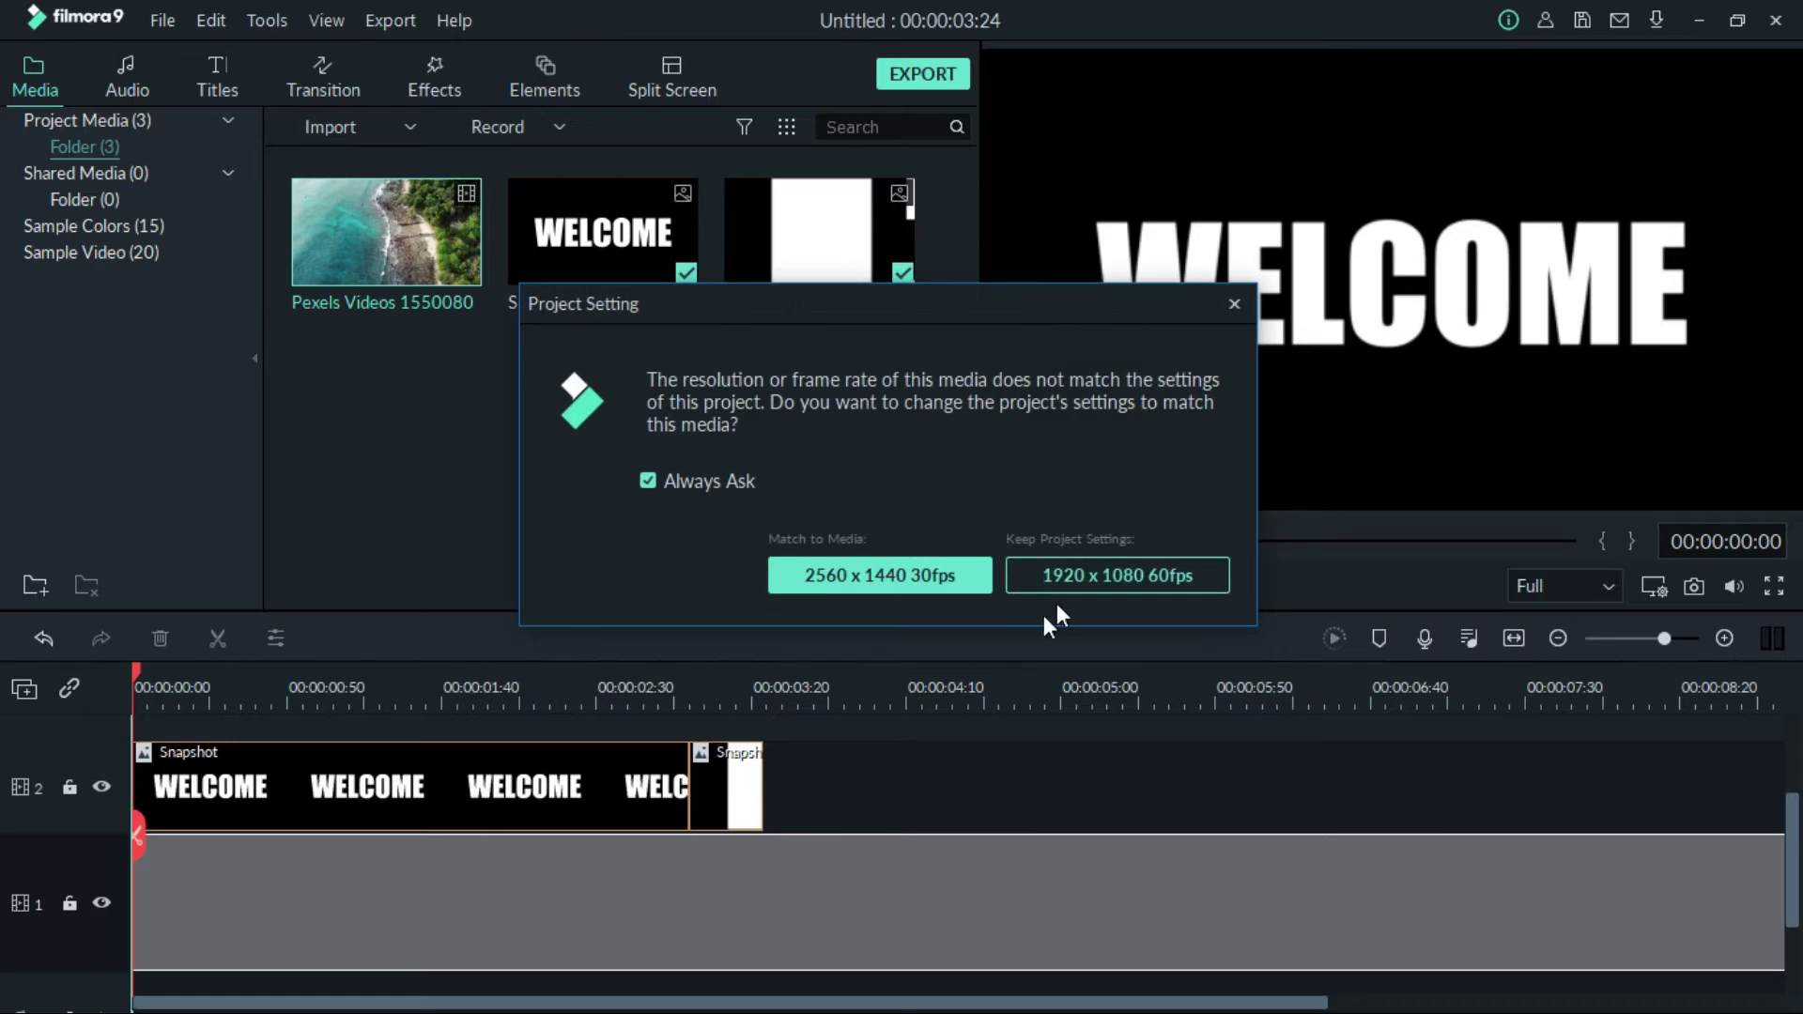
Step: Accept the Project Setting prompt for the beach video and select the WELCOME title clip
{"action": "key", "text": "Return"}
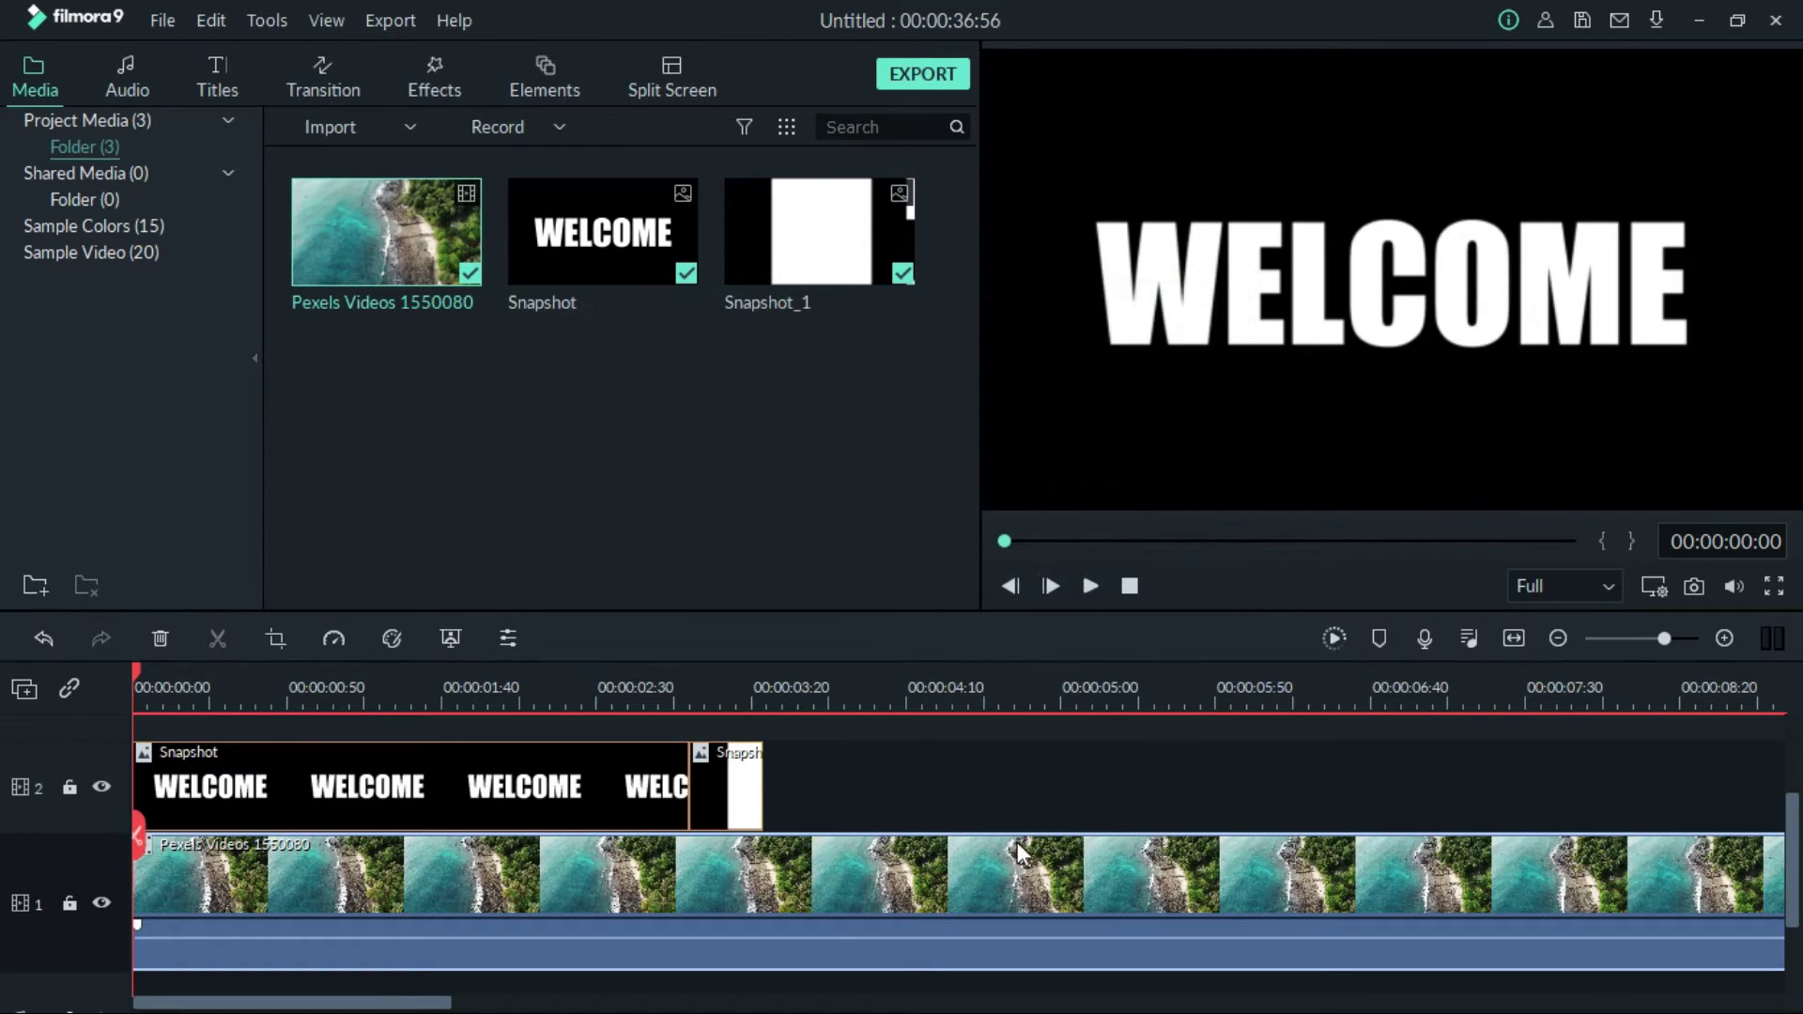
{"action": "left_click", "coordinate": [823, 775]}
{"action": "left_click", "coordinate": [554, 784]}
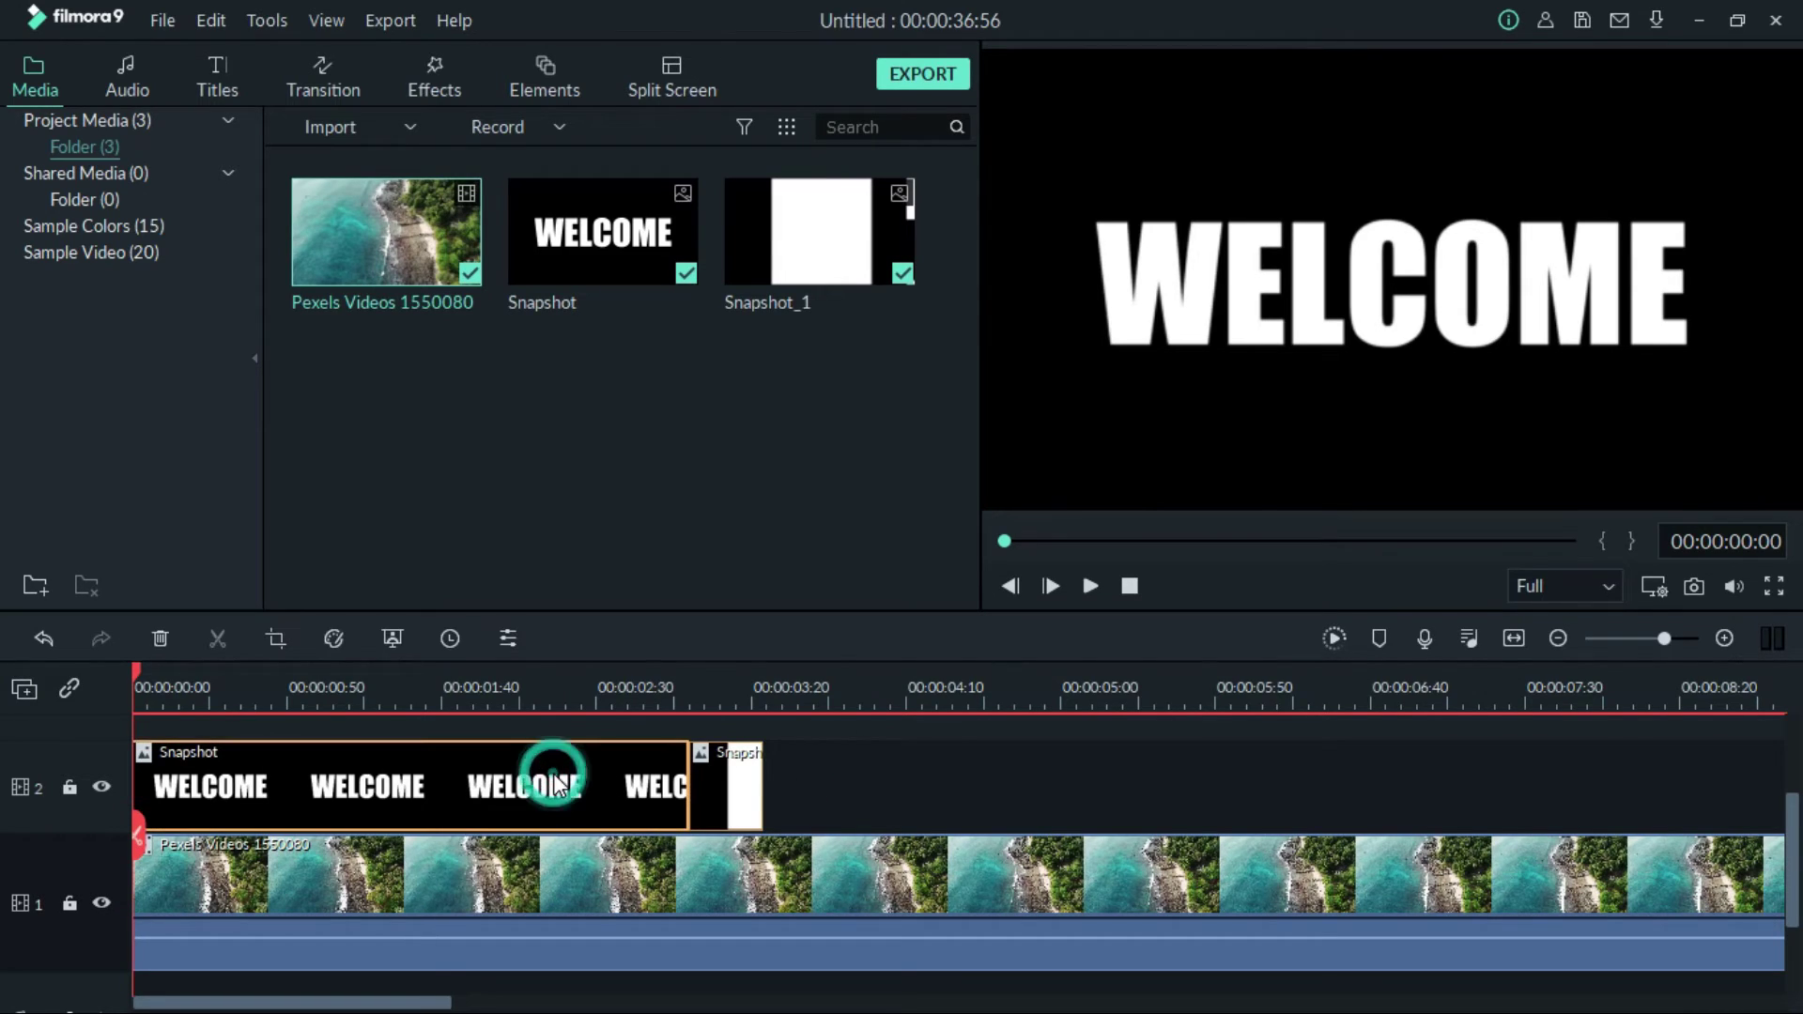
Step: Set the WELCOME clip's Compositing blending mode to Multiply, then move to the white frame clip
{"action": "left_click", "coordinate": [508, 638]}
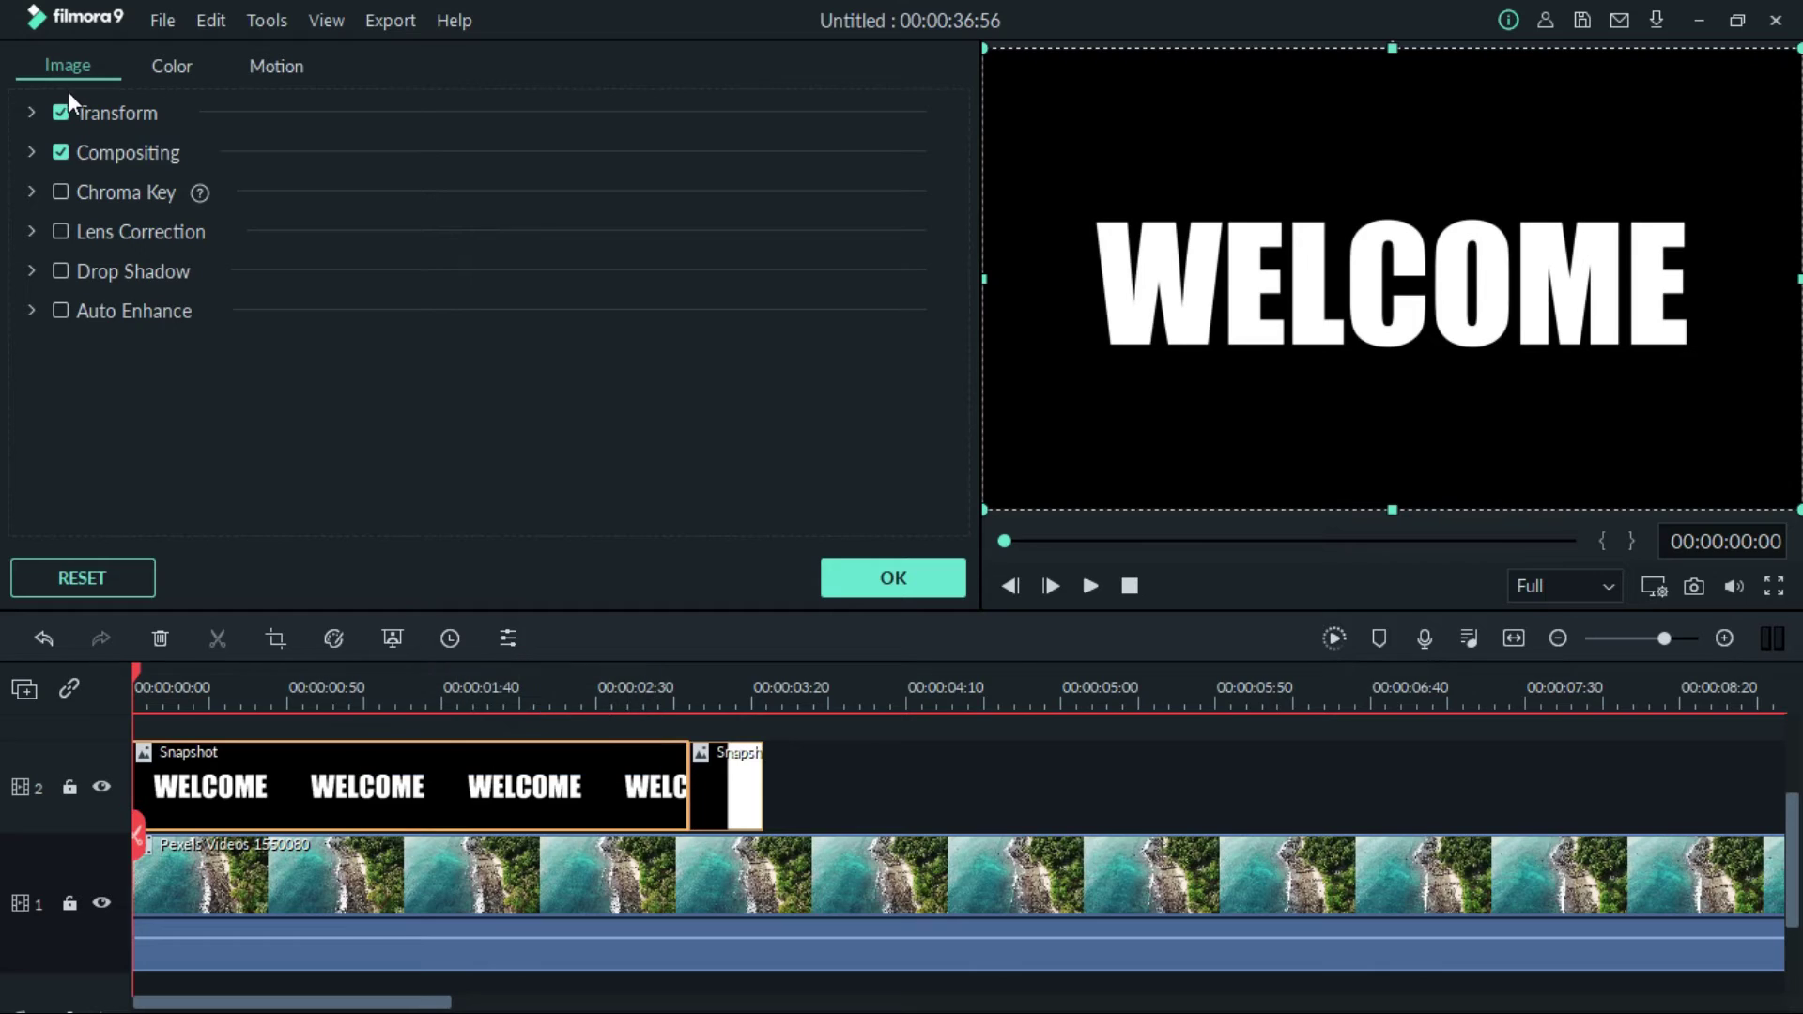
{"action": "left_click", "coordinate": [29, 152]}
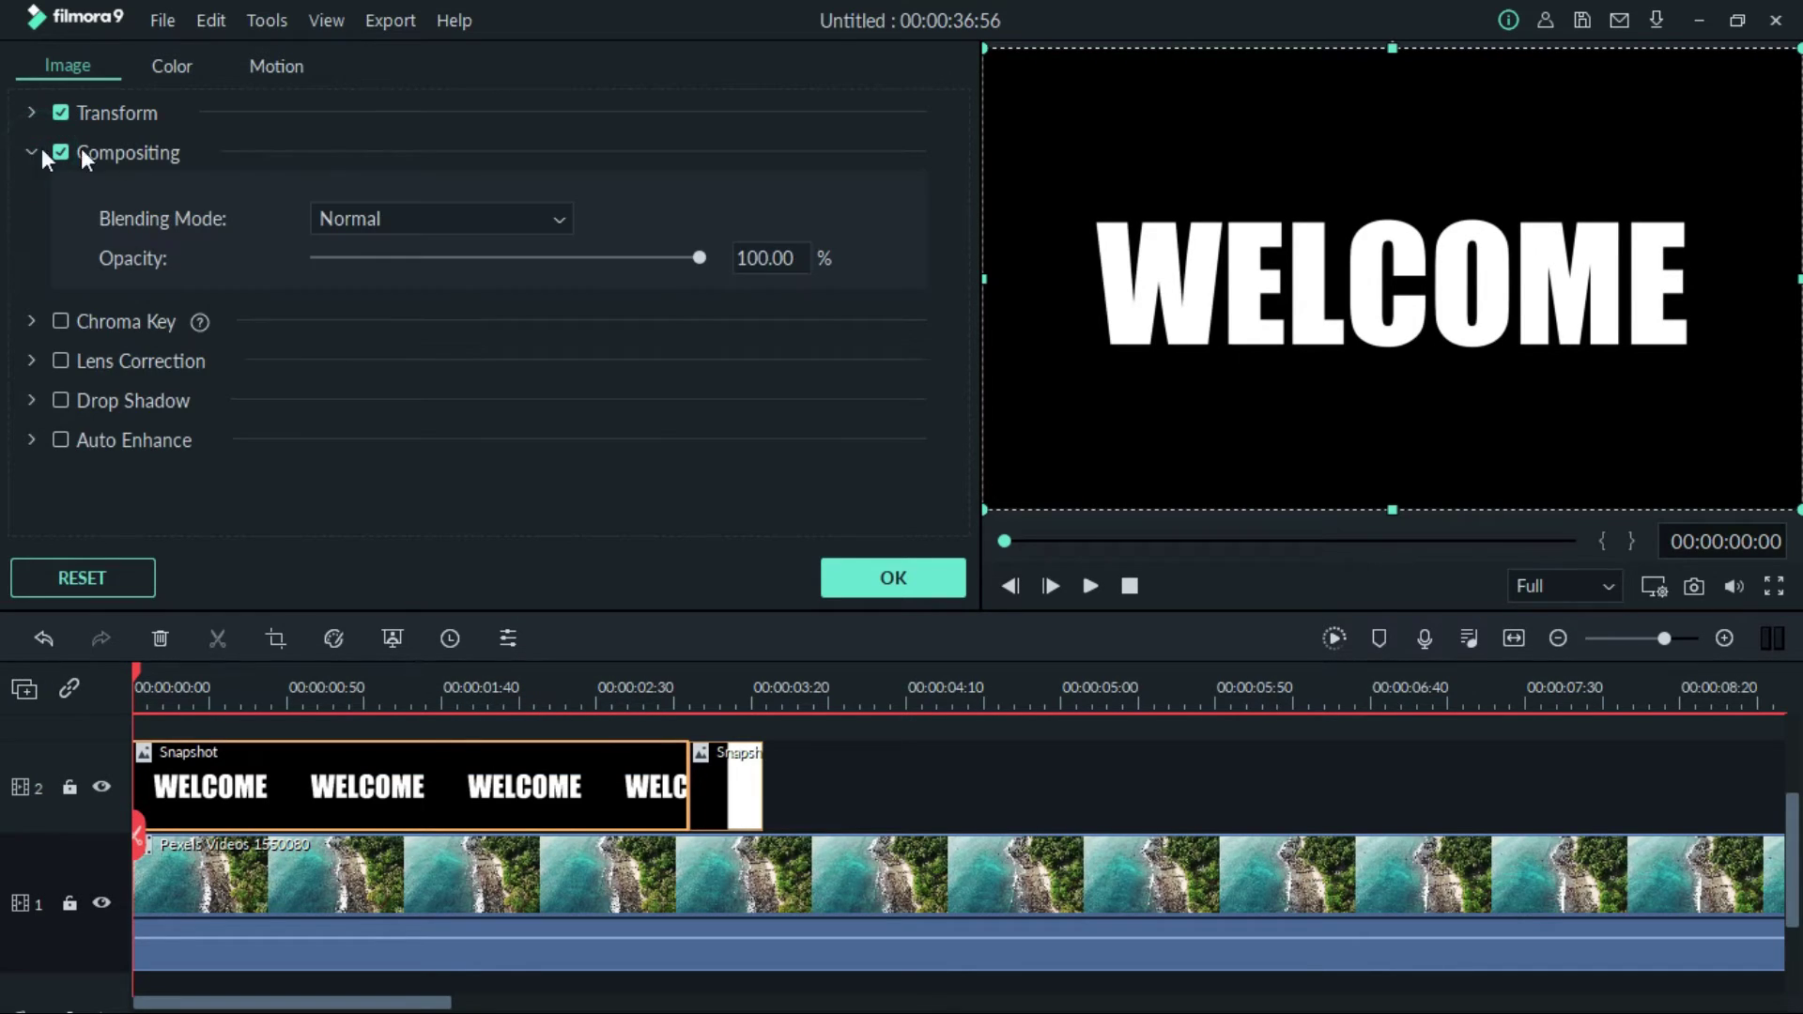
{"action": "left_click", "coordinate": [539, 229]}
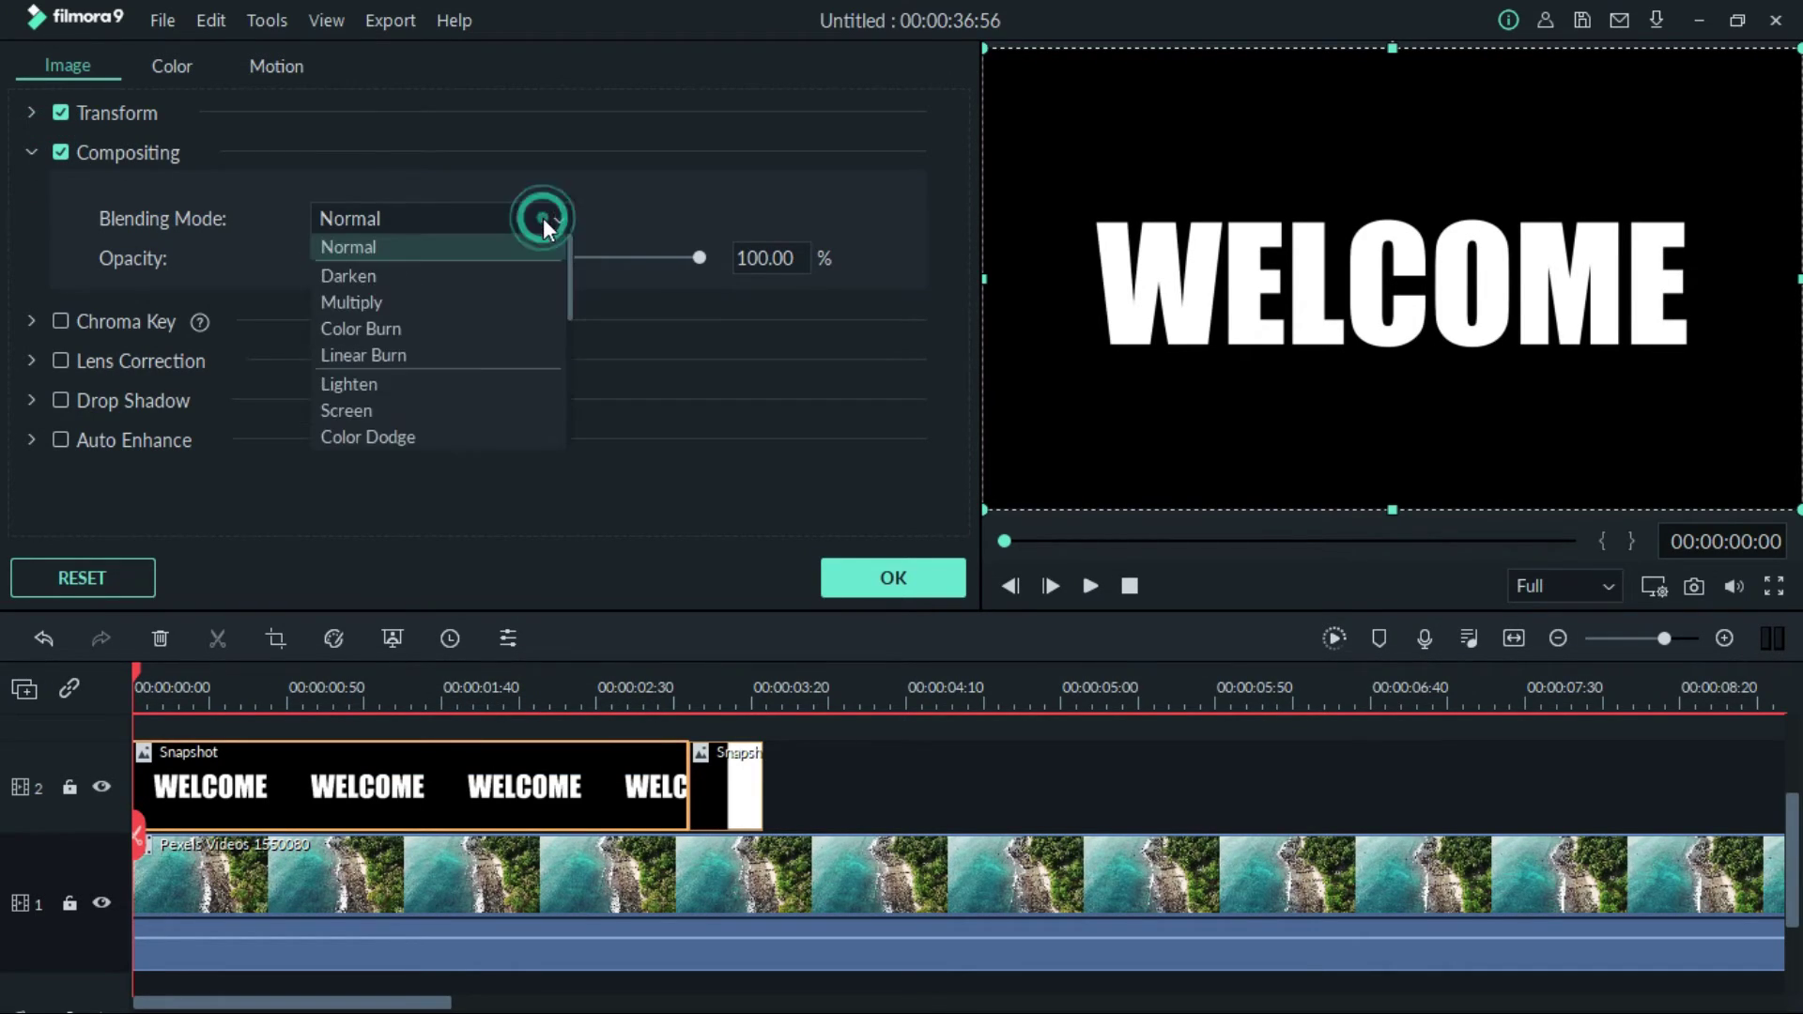
{"action": "left_click", "coordinate": [494, 299]}
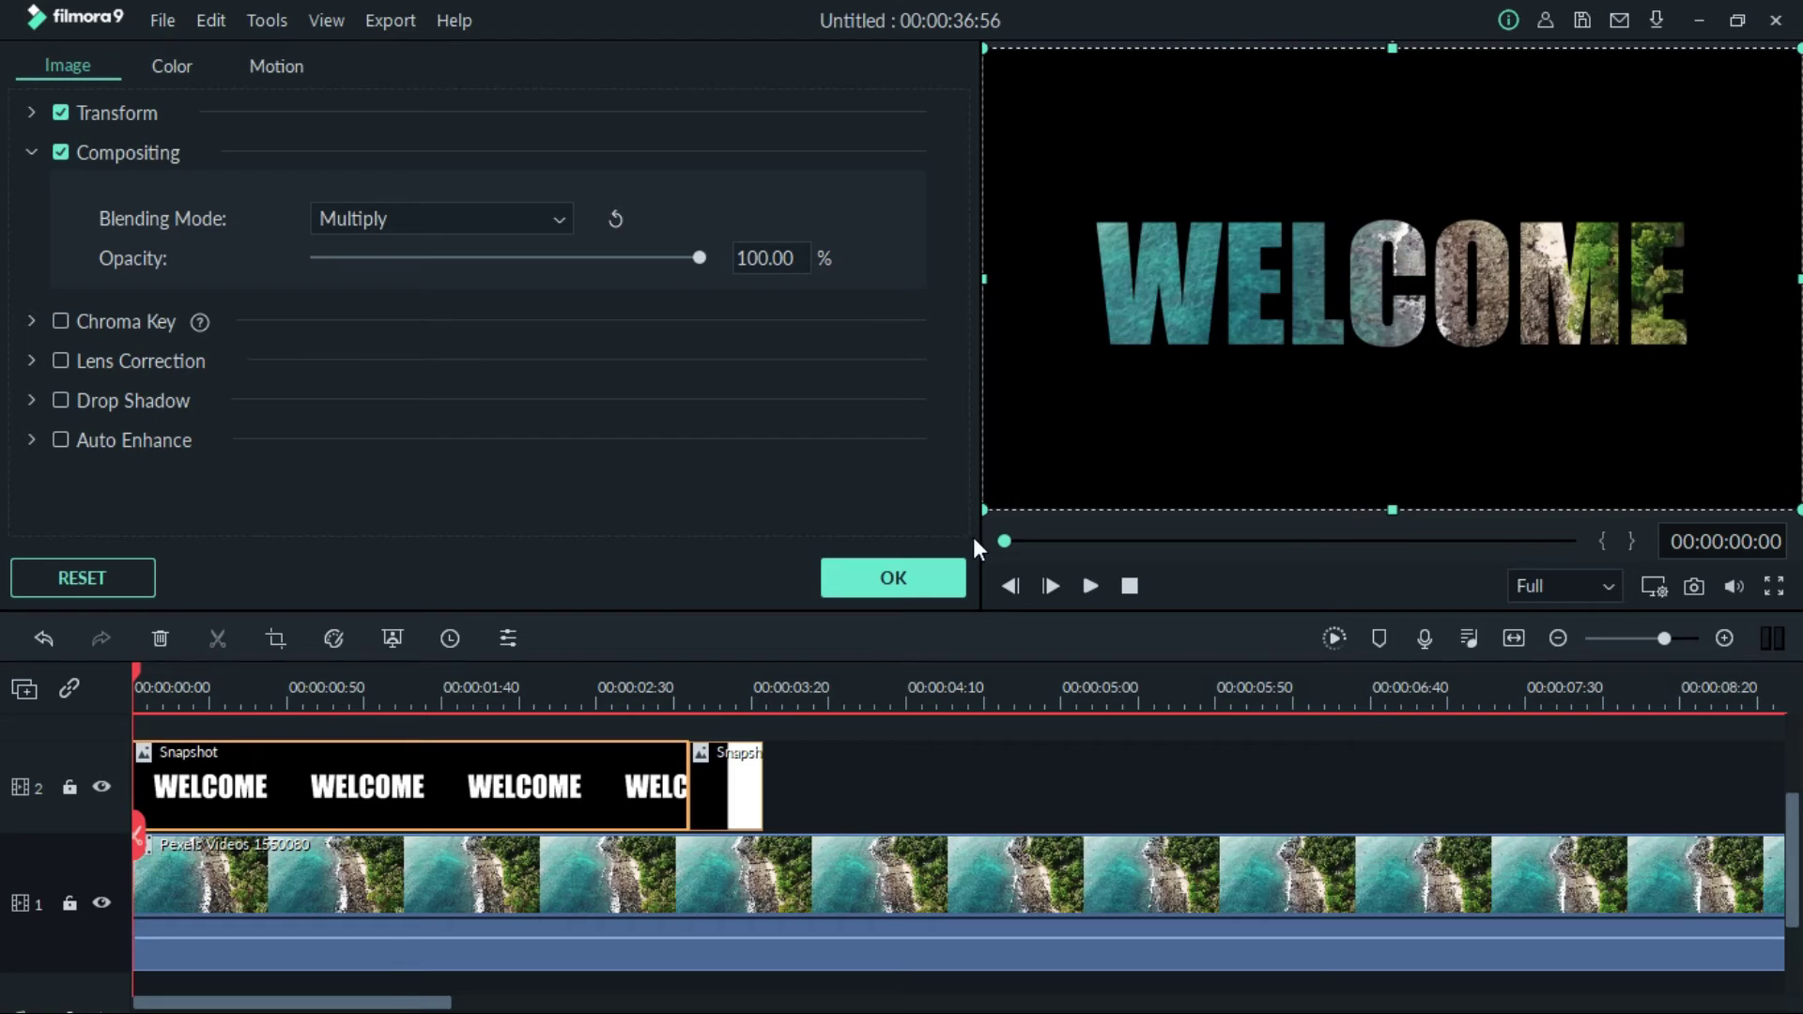
{"action": "left_click", "coordinate": [892, 577]}
{"action": "left_click", "coordinate": [726, 765]}
{"action": "left_click", "coordinate": [732, 680]}
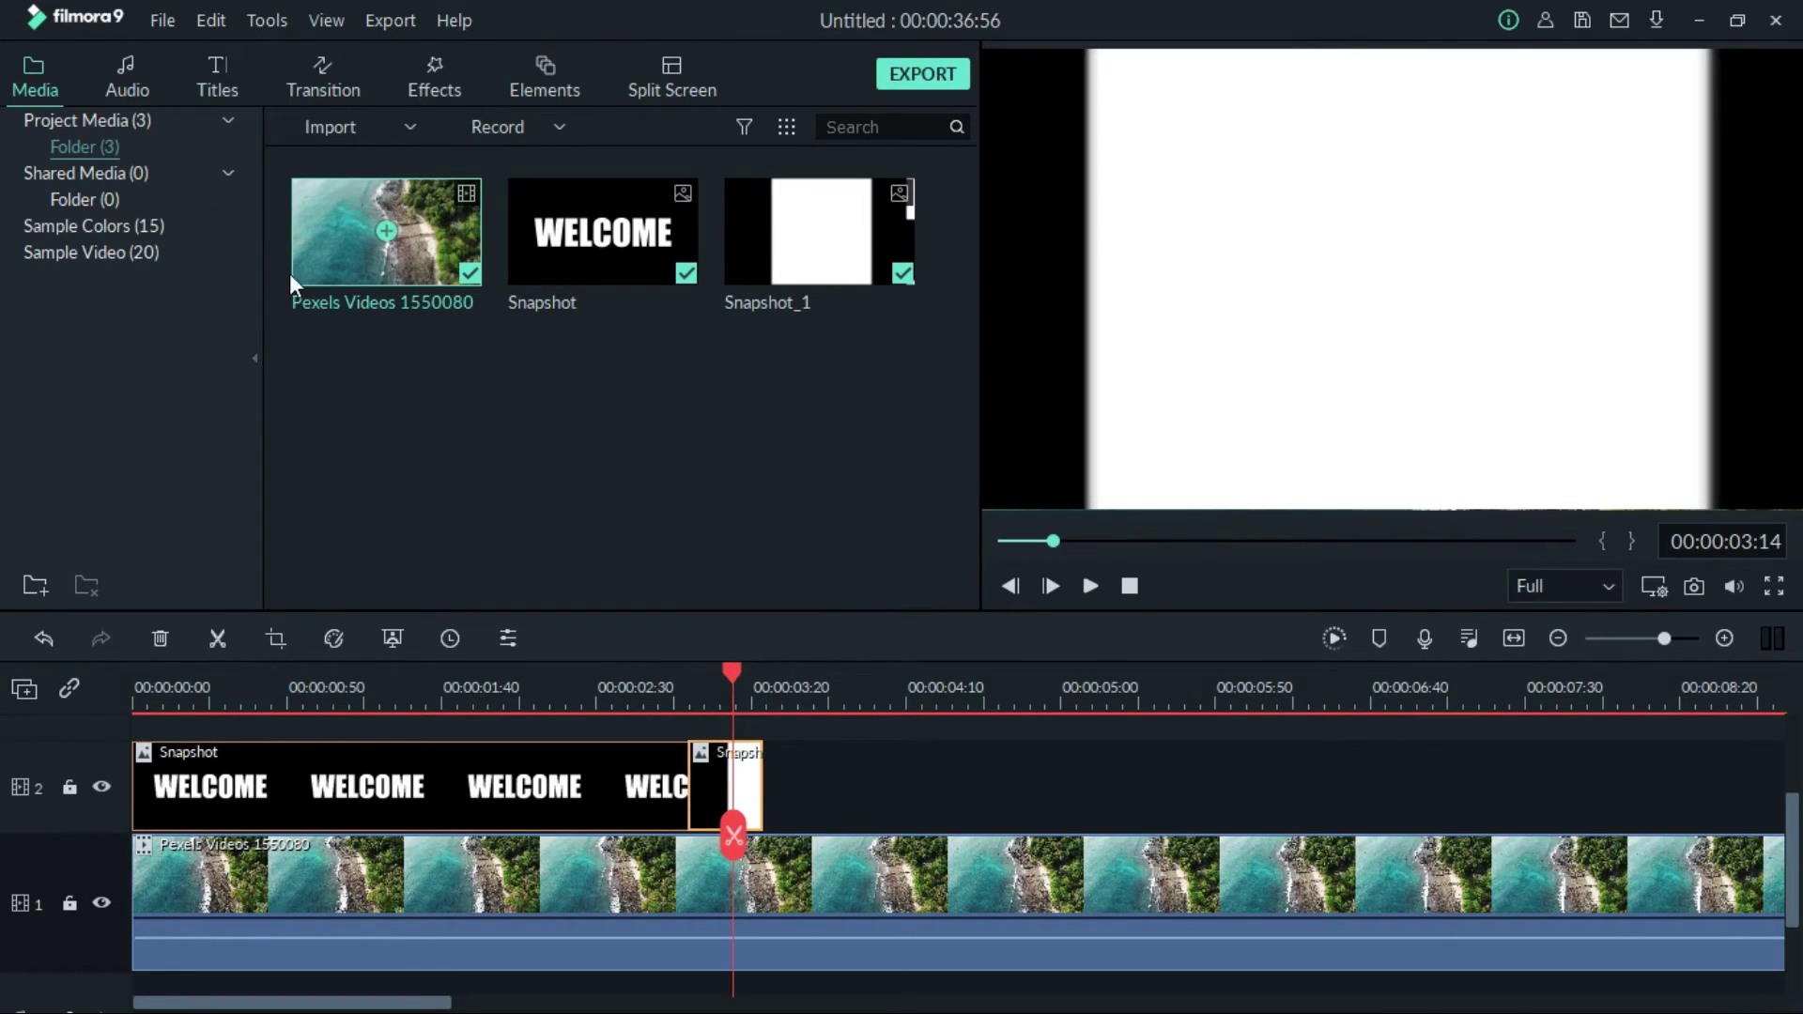
Step: Switch the white Snapshot_1 frame clip's blending mode to Multiply and confirm
{"action": "left_click", "coordinate": [507, 639]}
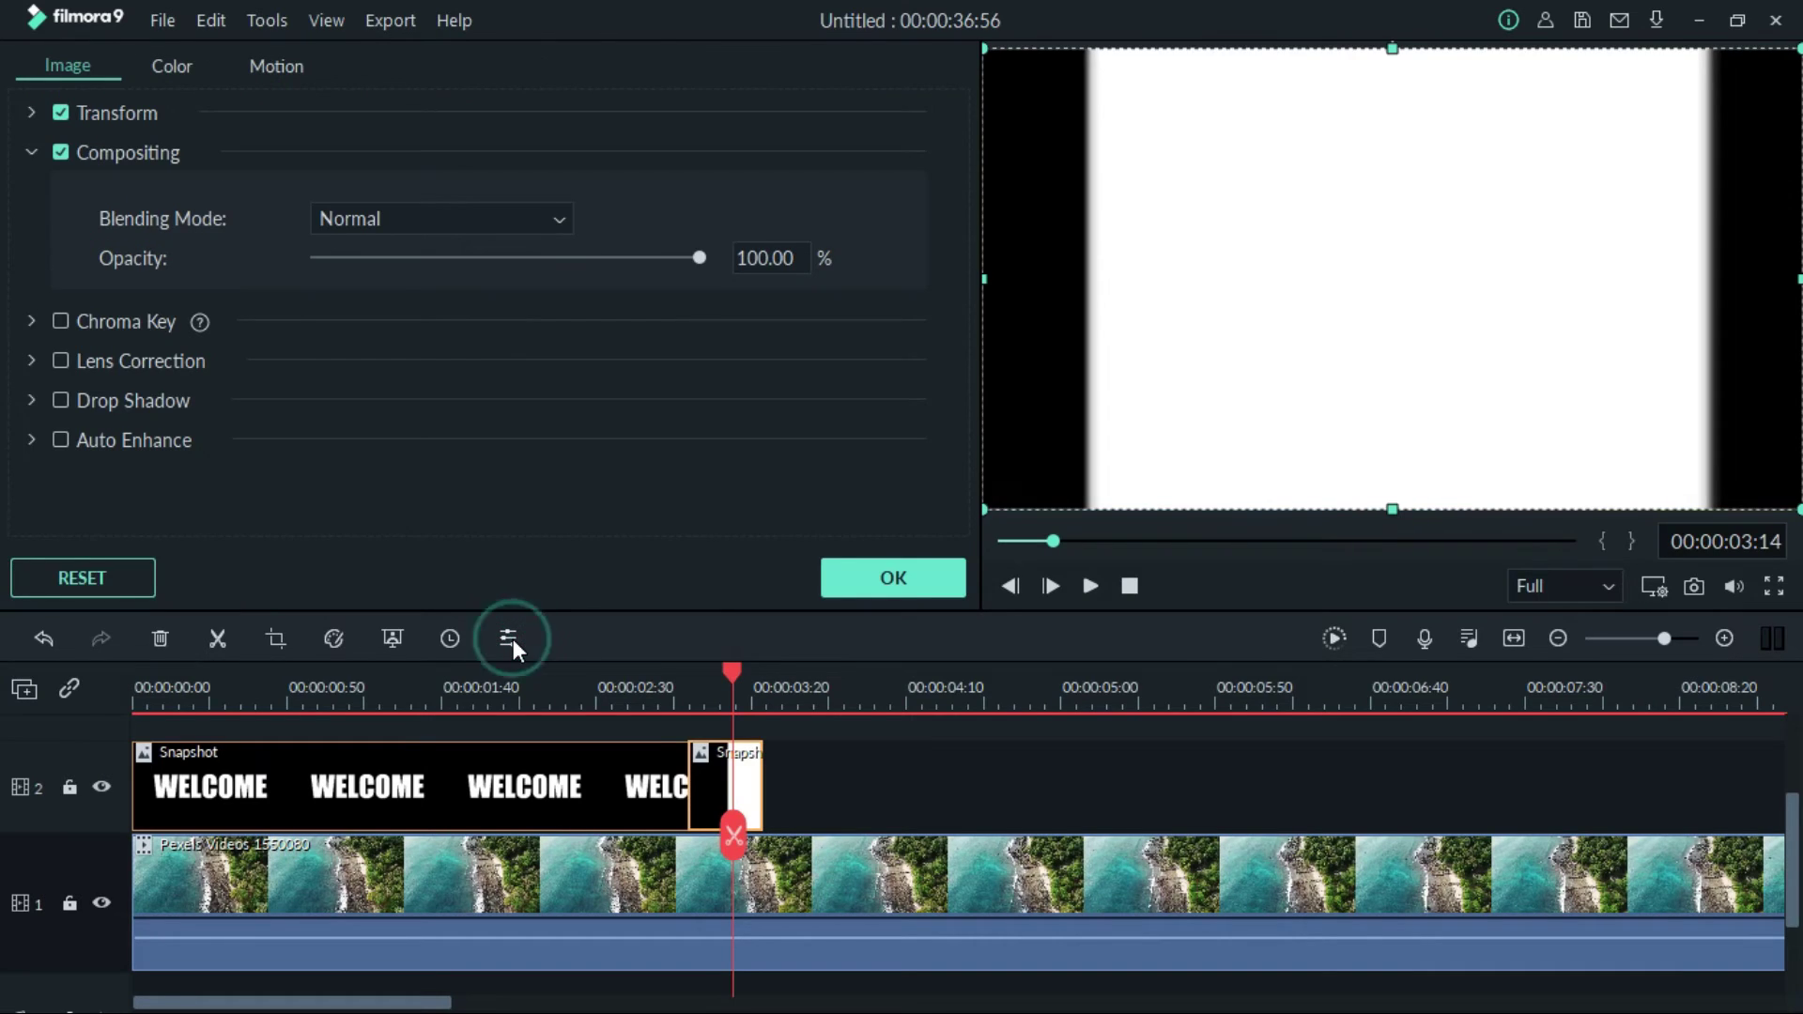
{"action": "left_click", "coordinate": [418, 223]}
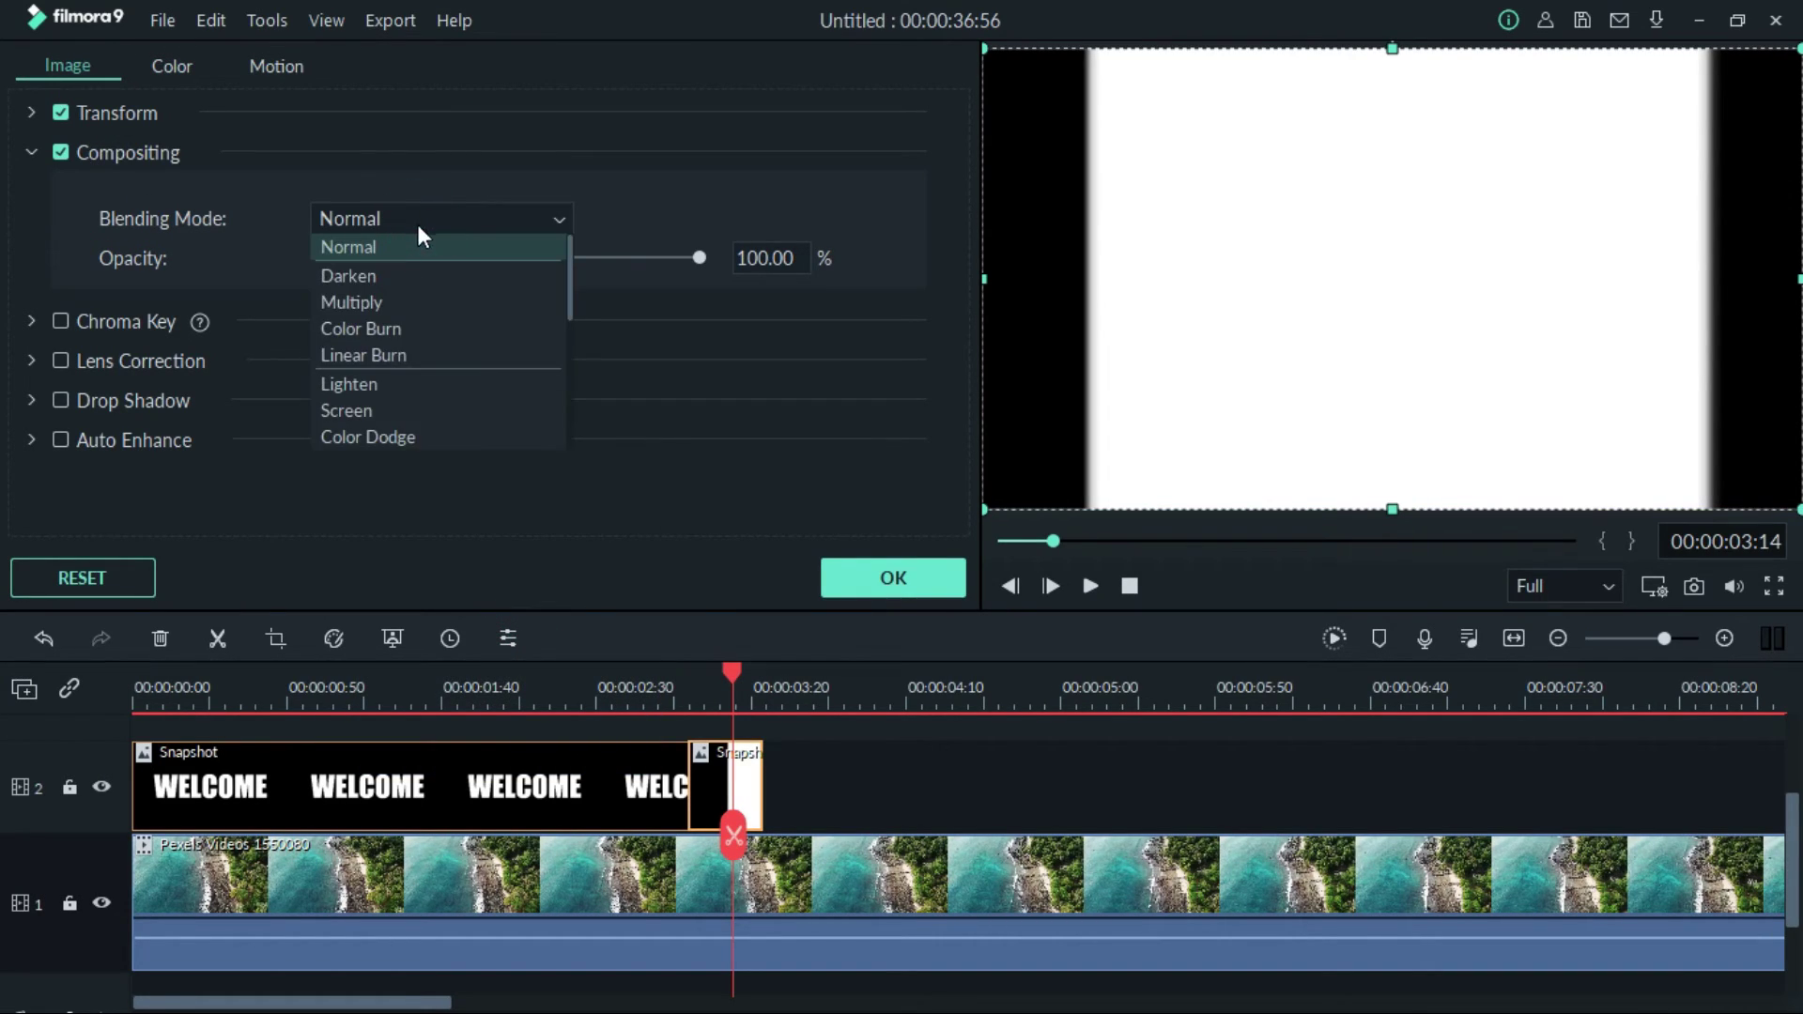
{"action": "left_click", "coordinate": [447, 302]}
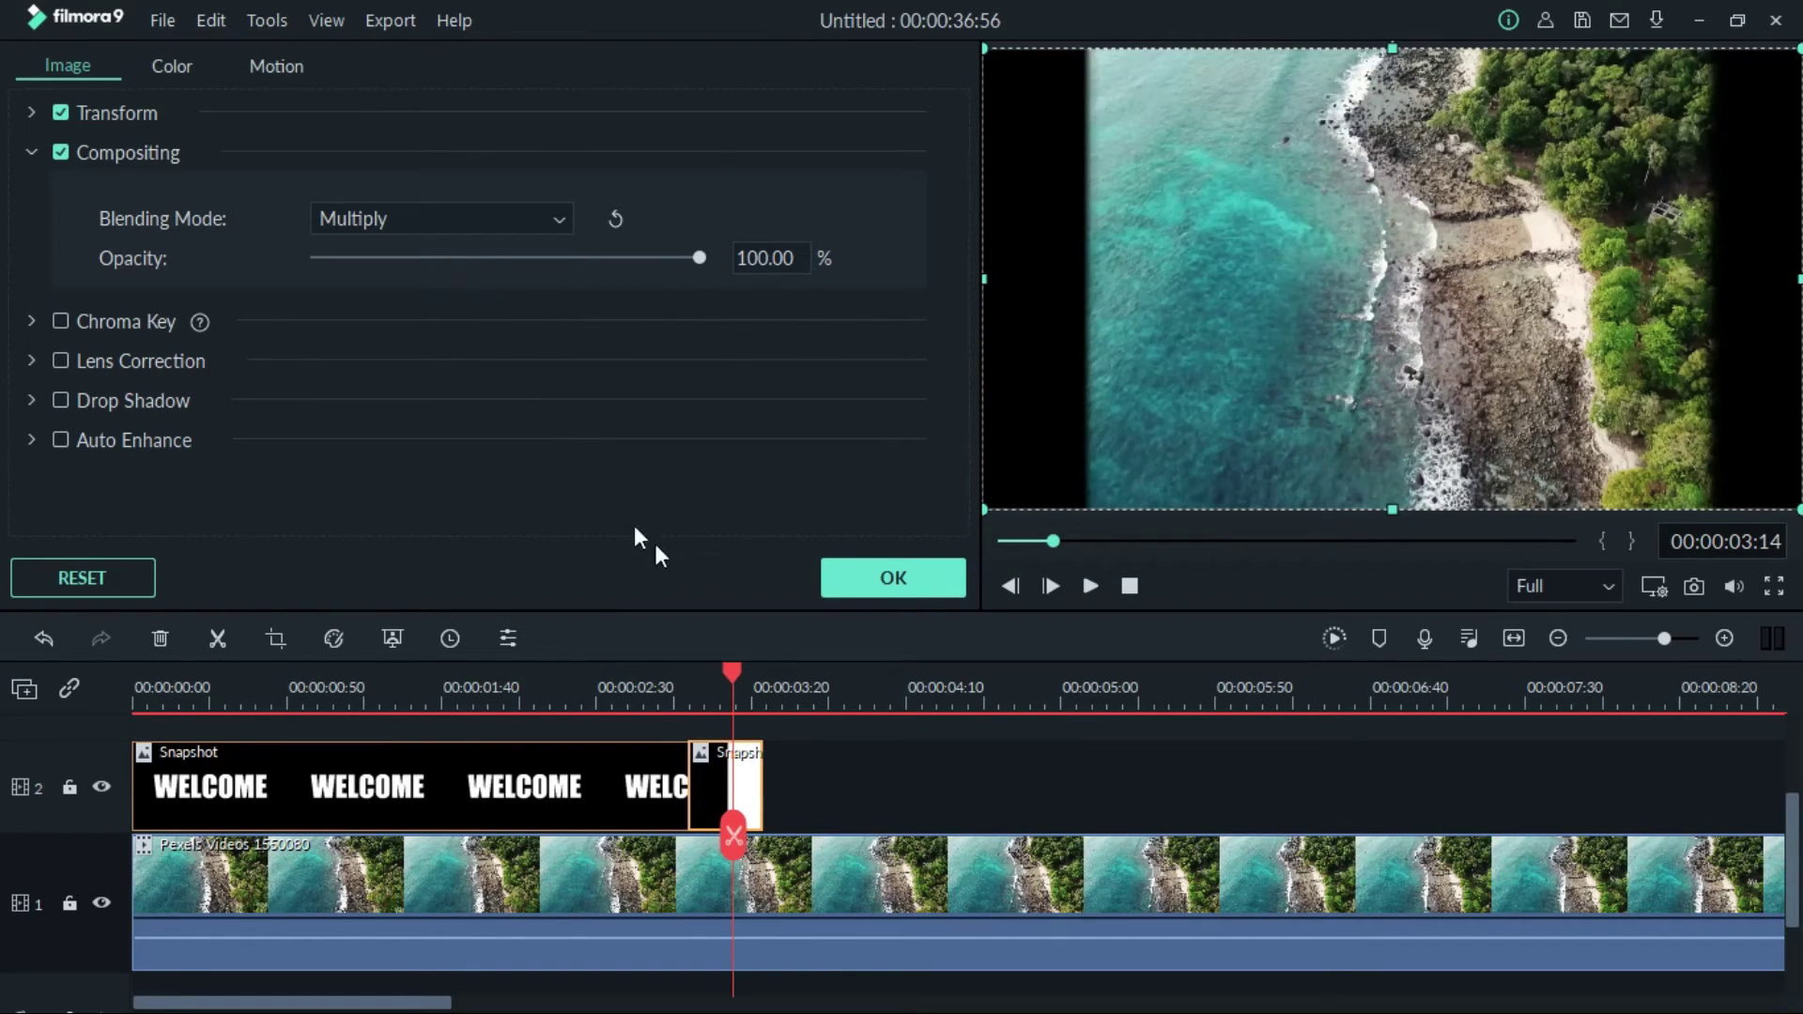
{"action": "left_click", "coordinate": [934, 598]}
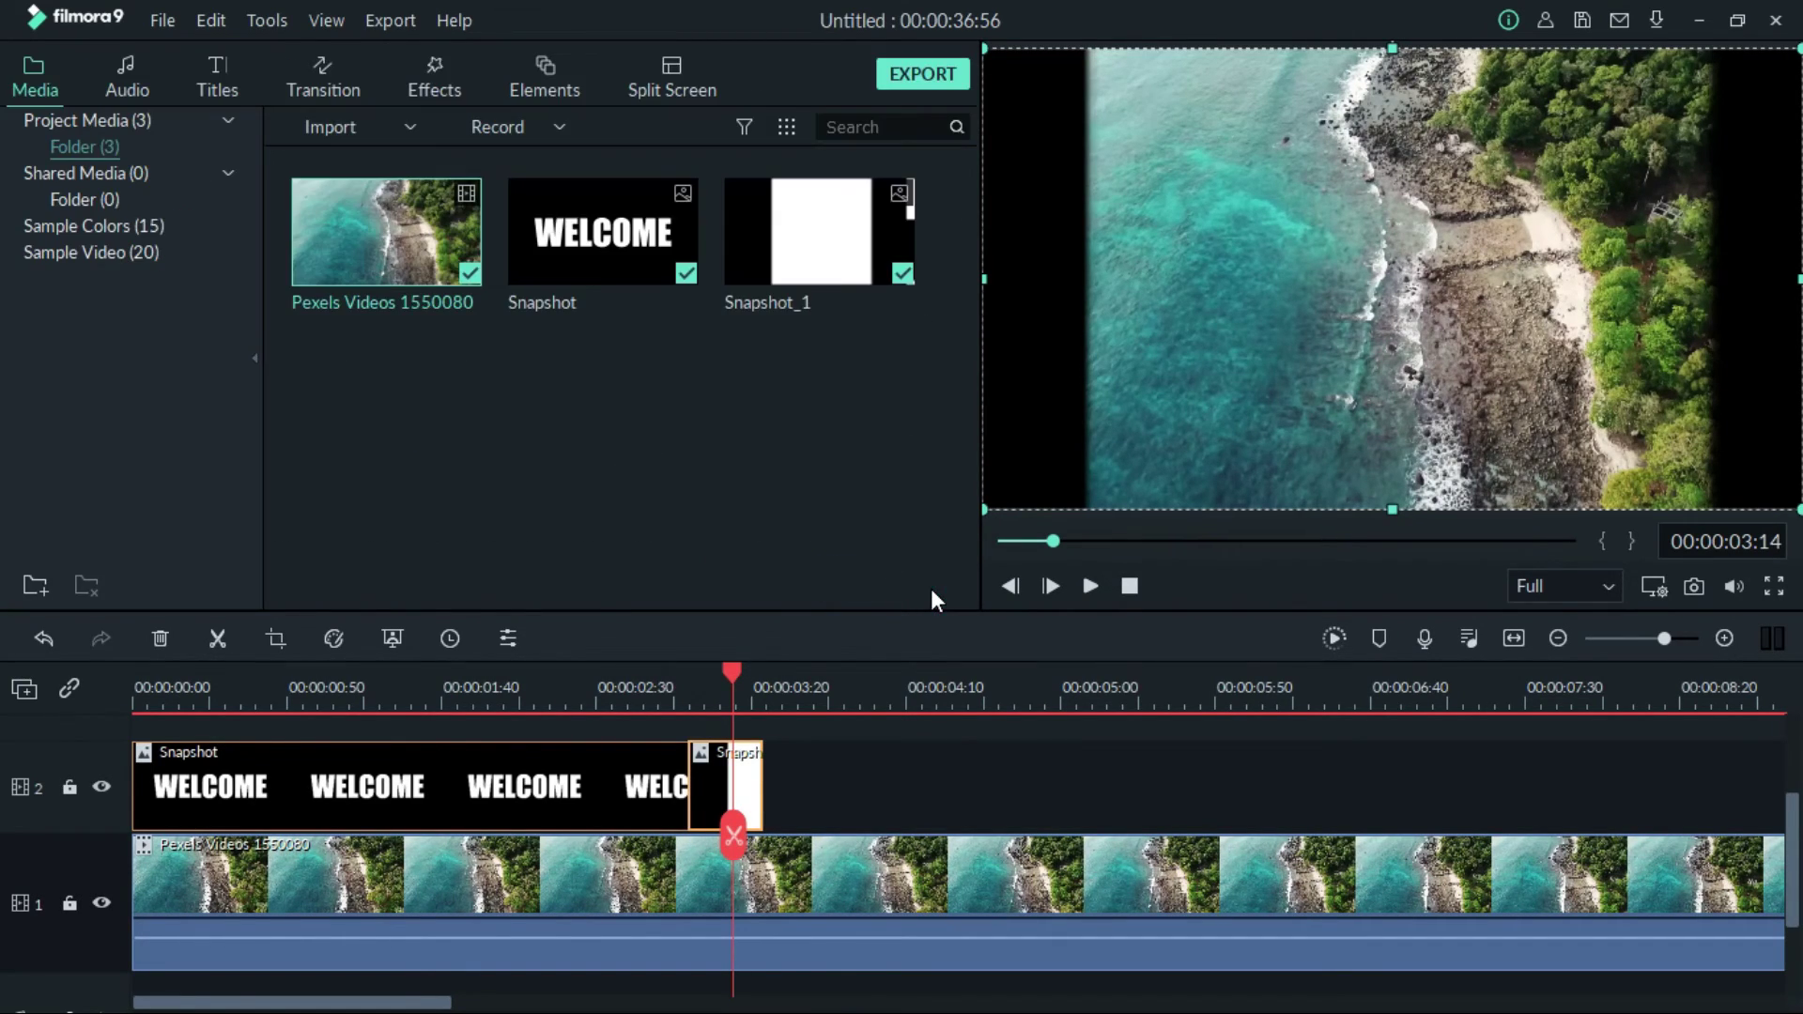
{"action": "left_click_drag", "start_coordinate": [737, 673], "coordinate": [65, 713]}
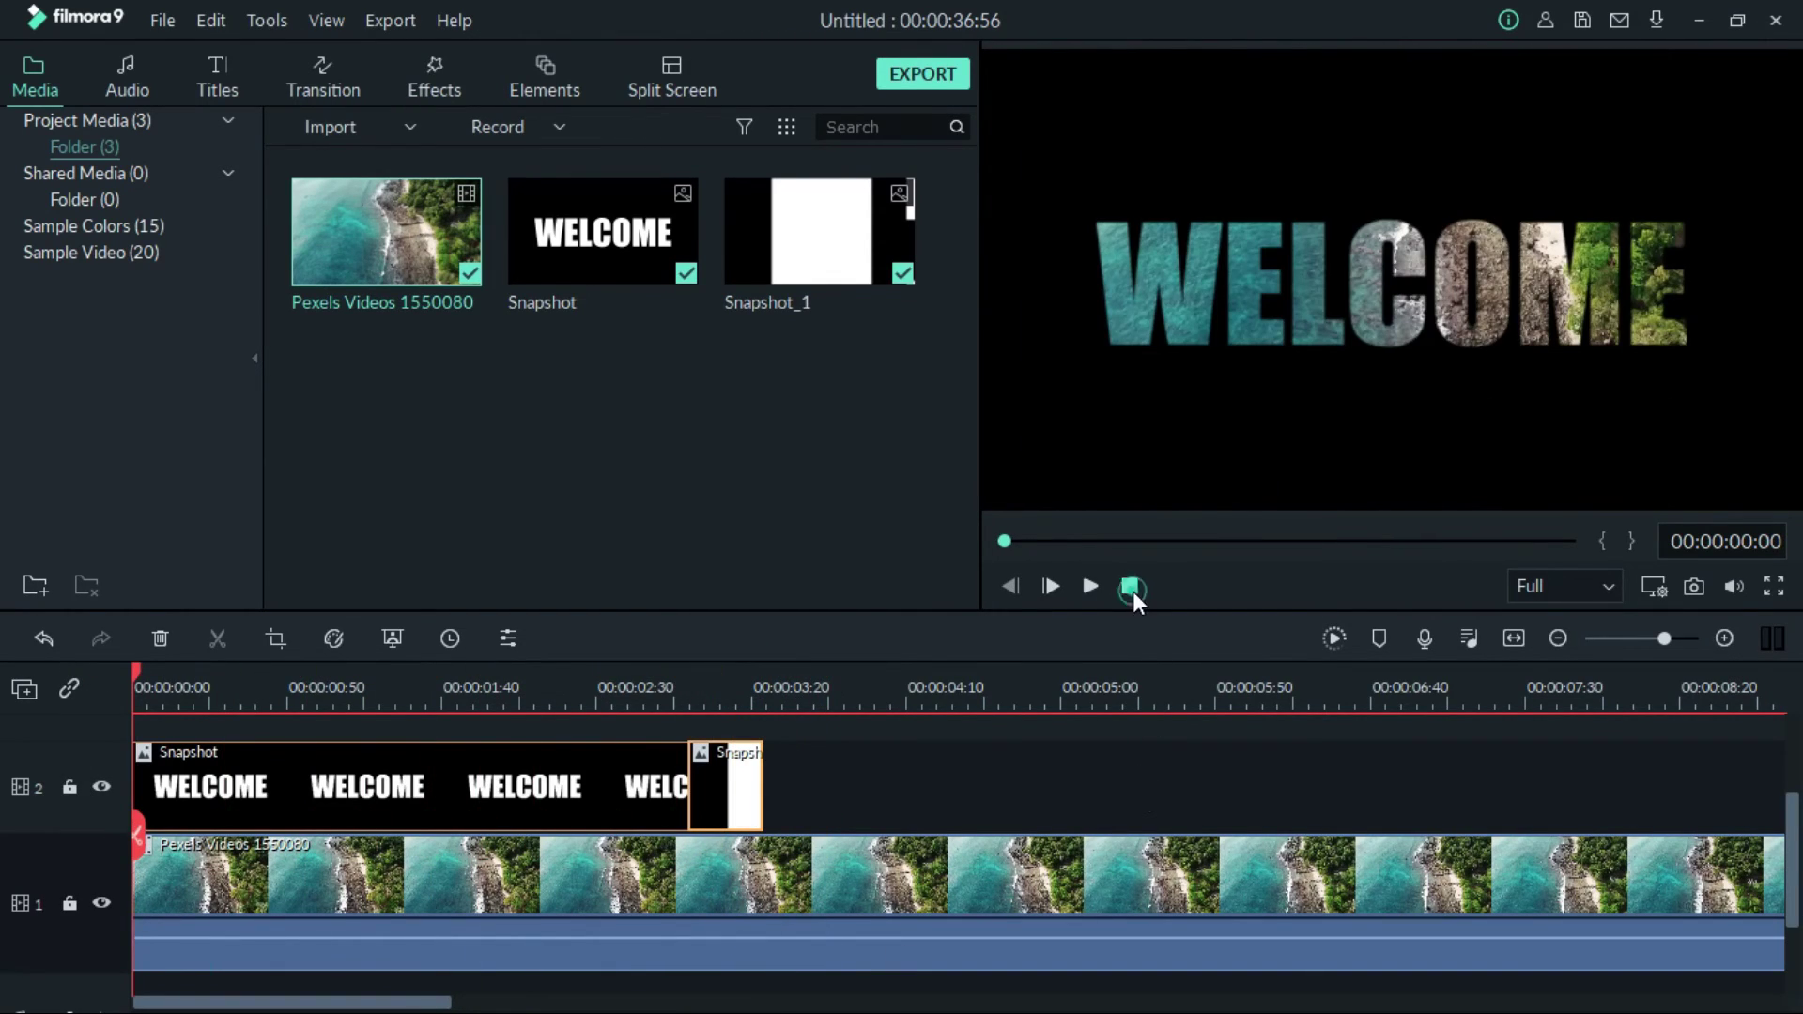
{"action": "left_click", "coordinate": [1091, 587]}
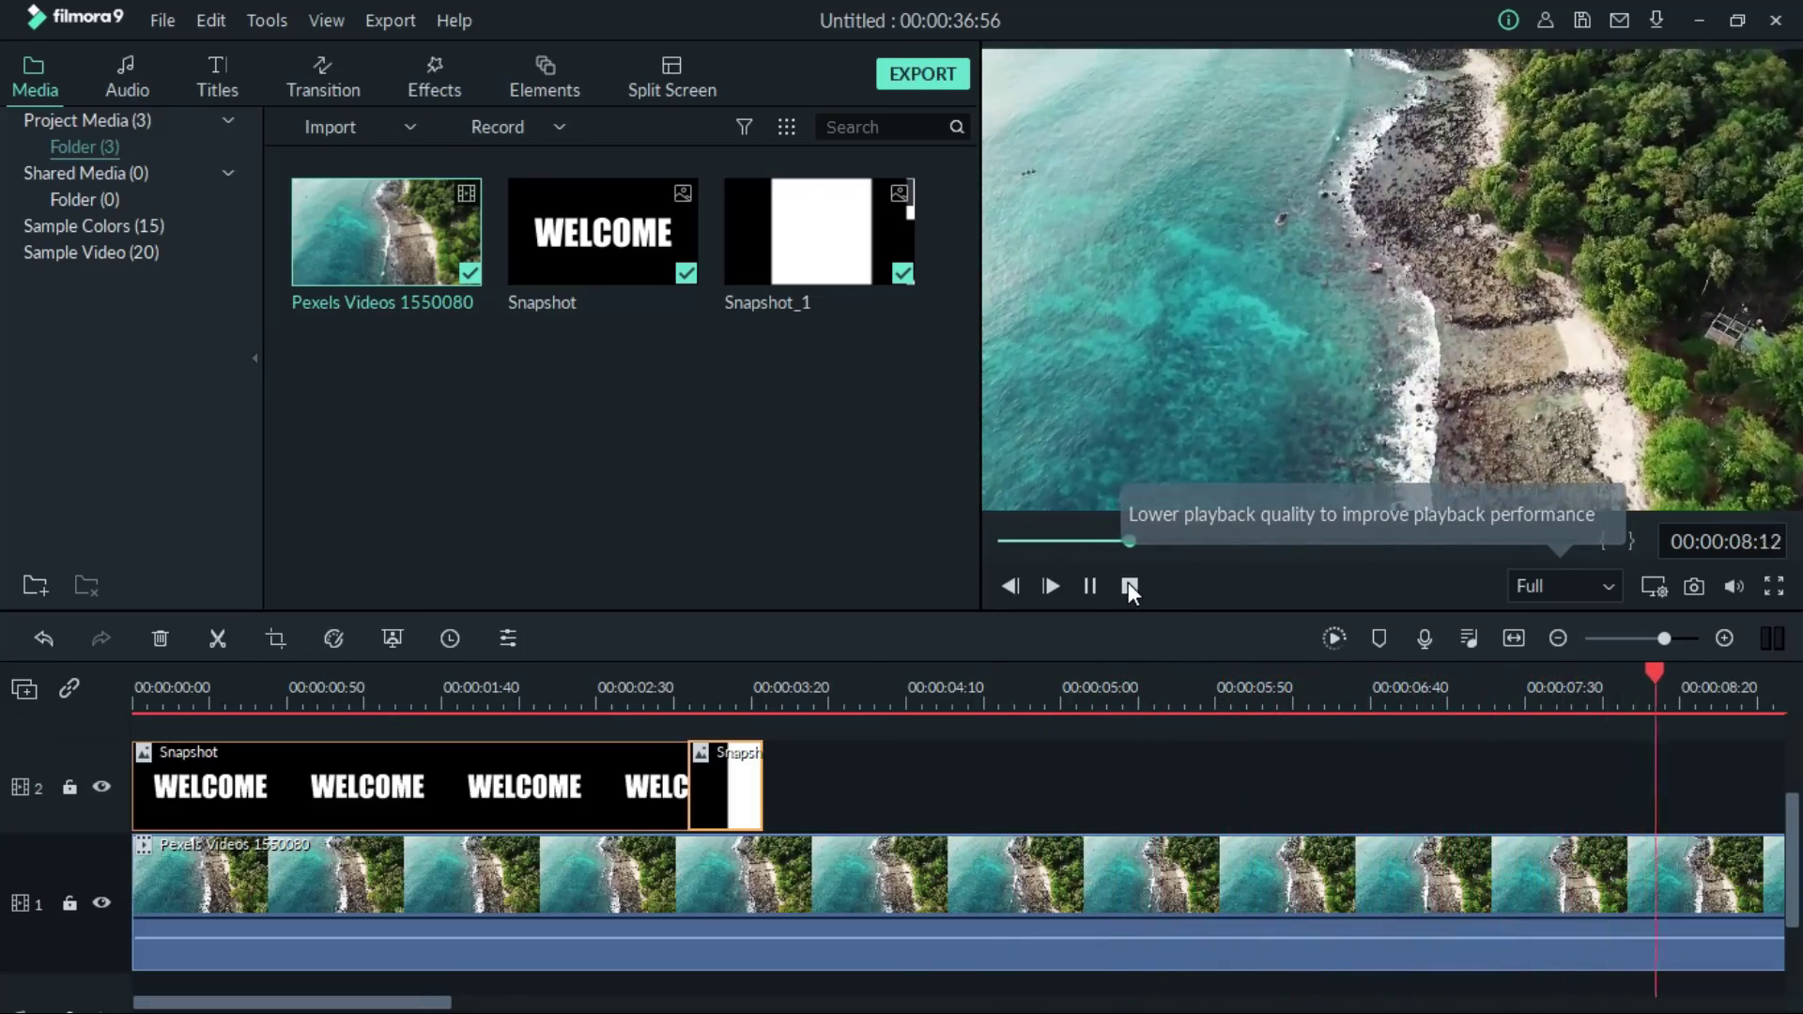
{"action": "left_click", "coordinate": [1129, 585]}
{"action": "left_click", "coordinate": [1124, 587]}
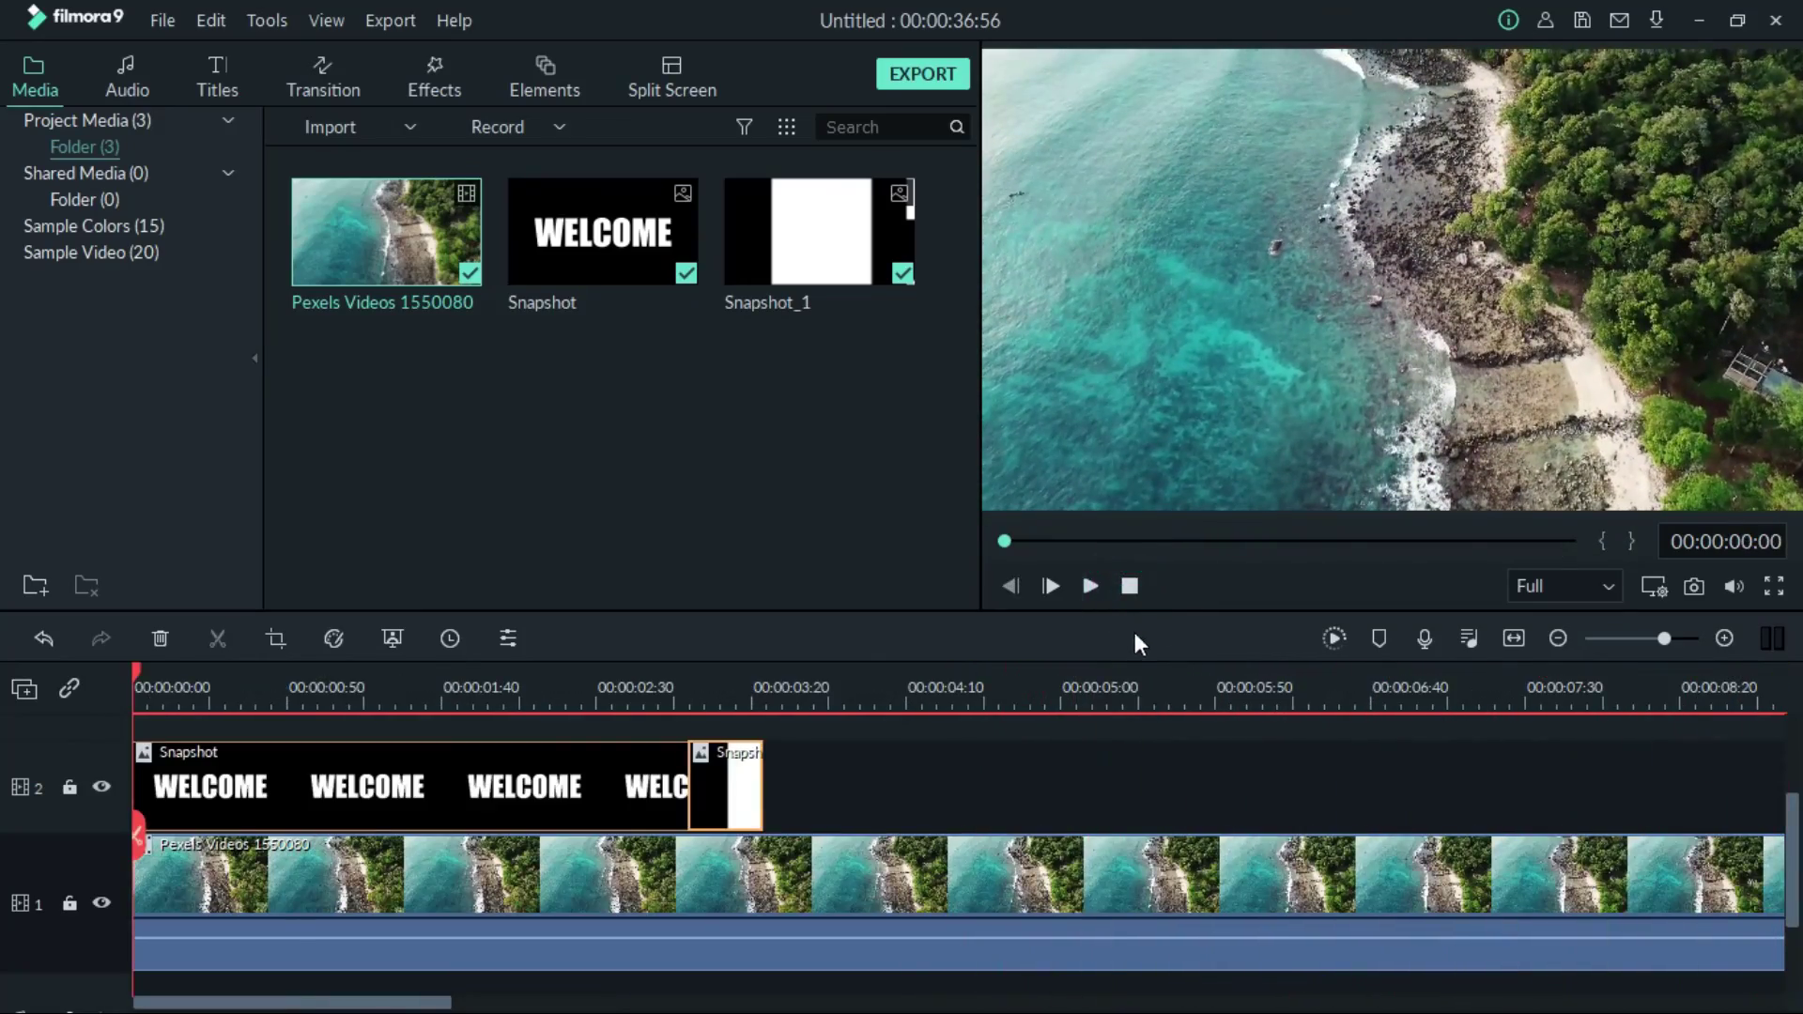